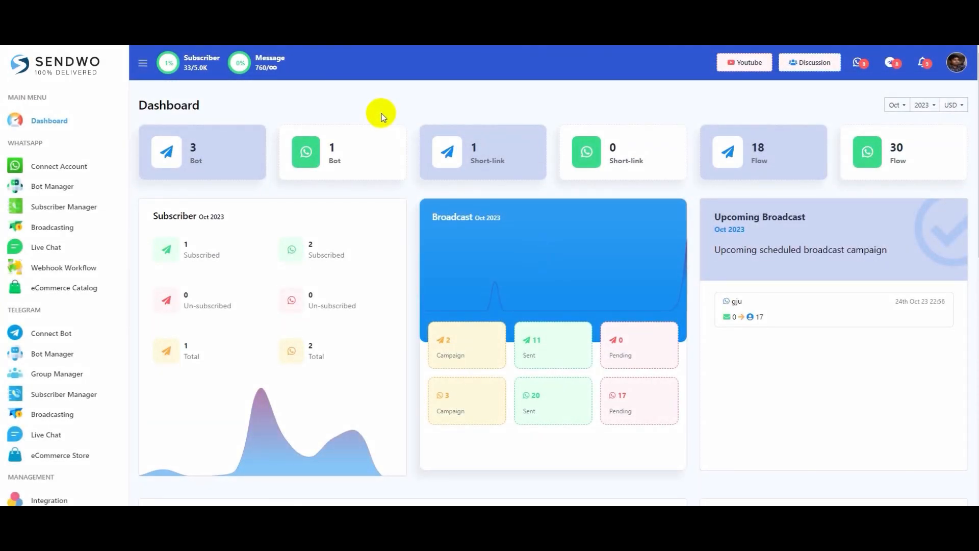
Open the WhatsApp Bot Manager, create a new bot reply flow, and reposition its Start Bot Flow block on the canvas.
{"action": "left_click", "coordinate": [46, 187]}
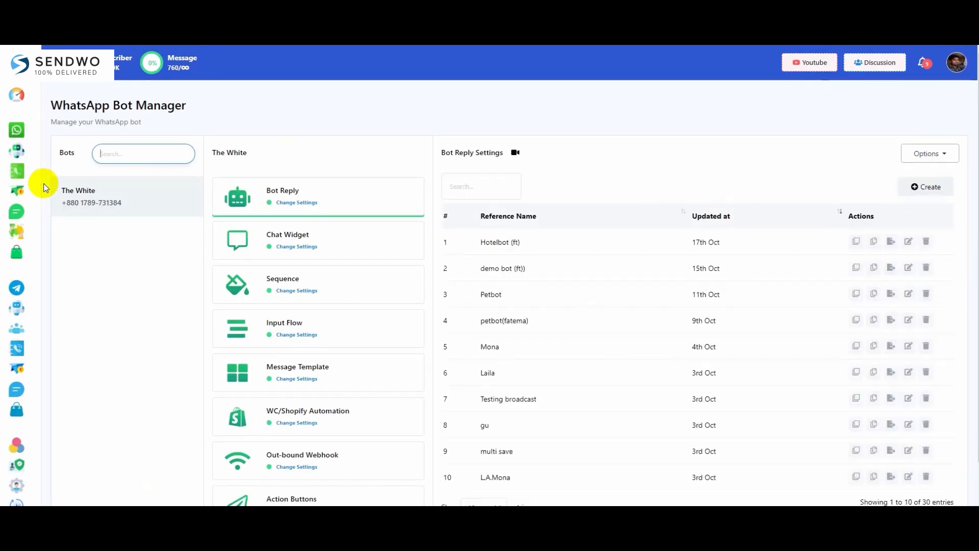
{"action": "left_click", "coordinate": [918, 186]}
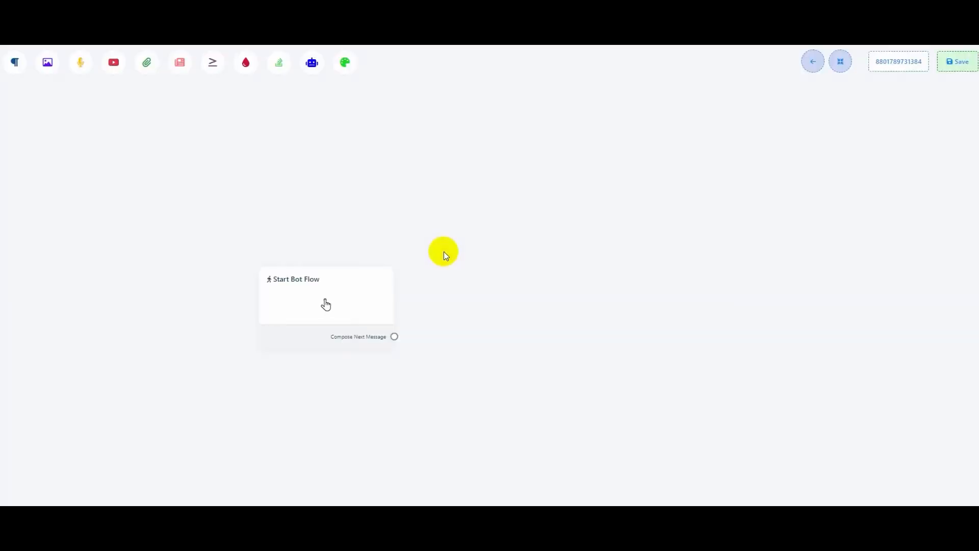
{"action": "left_click_drag", "start_coordinate": [348, 317], "coordinate": [293, 269]}
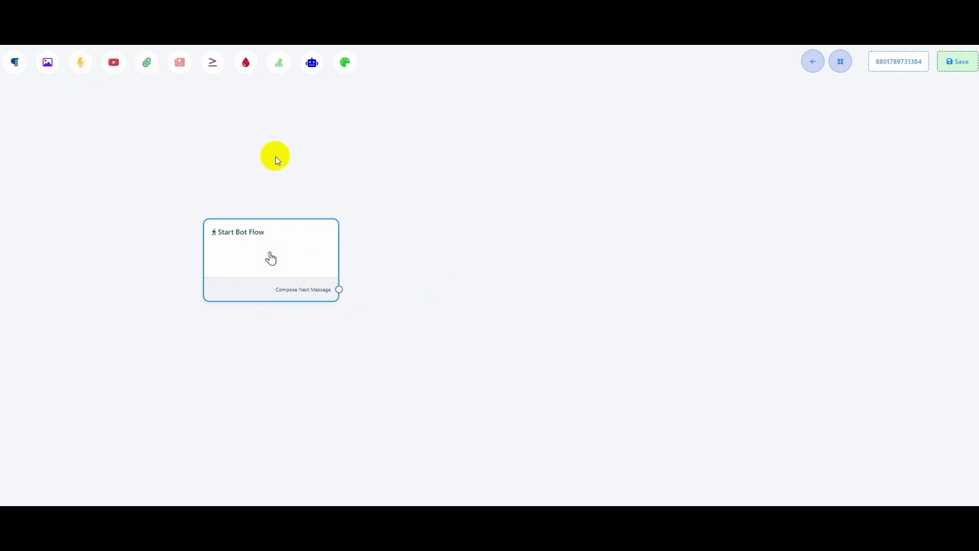
{"action": "left_click_drag", "start_coordinate": [270, 258], "coordinate": [198, 228]}
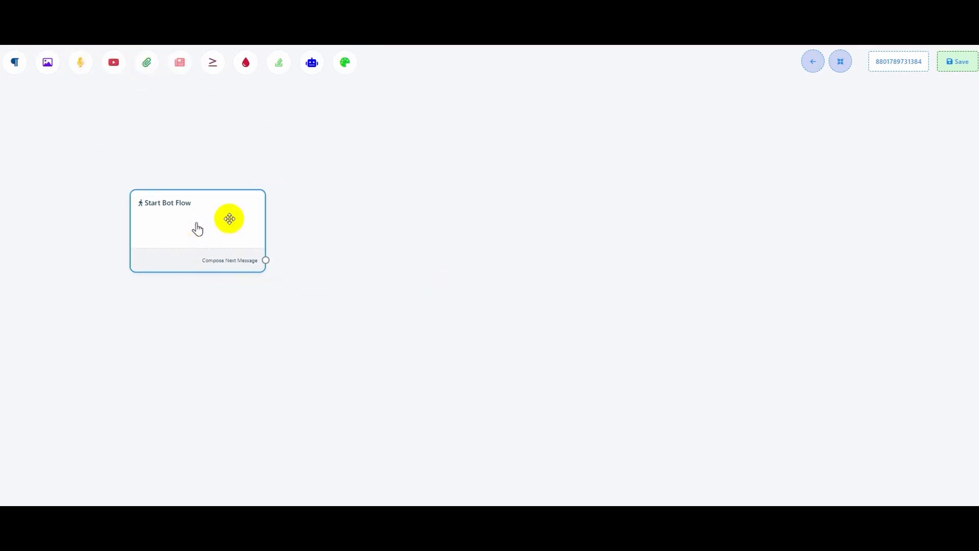
Configure the Start Bot Flow block with trigger keywords "Hello, Hi, Bonjour" and the title "Hotel bot", and save it.
{"action": "double_click", "coordinate": [211, 238]}
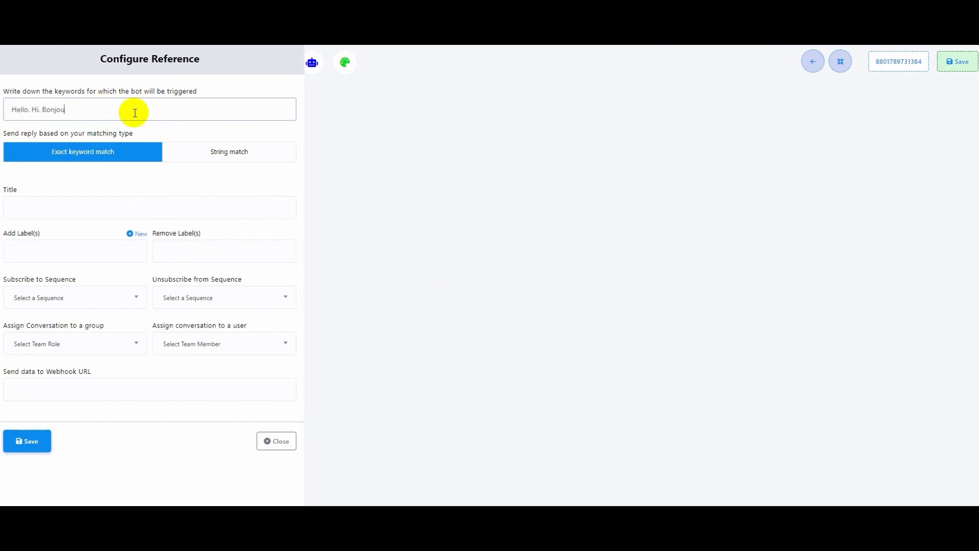
{"action": "type", "text": "r"}
{"action": "left_click", "coordinate": [102, 213]}
{"action": "type", "text": "Hotl bot"}
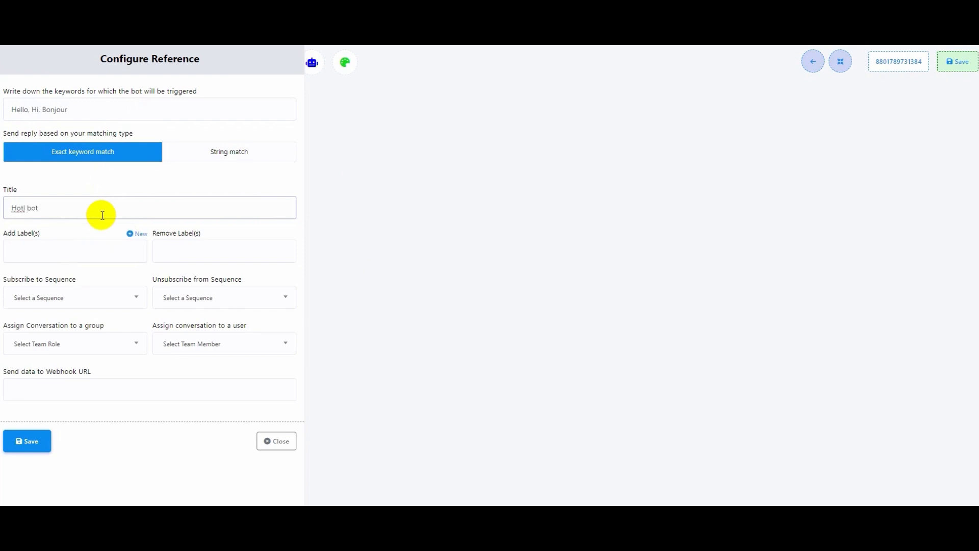
{"action": "left_click", "coordinate": [24, 208]}
{"action": "type", "text": "e"}
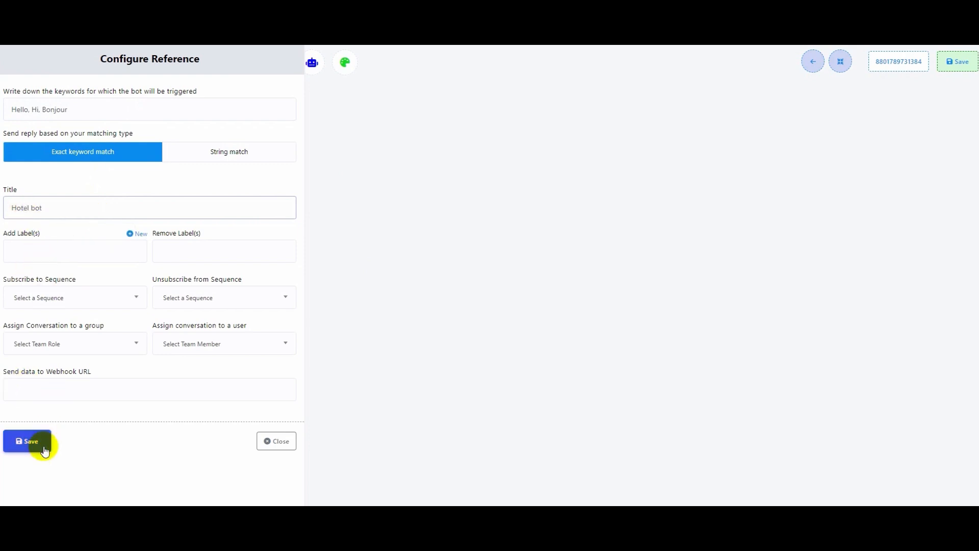
{"action": "left_click", "coordinate": [30, 442]}
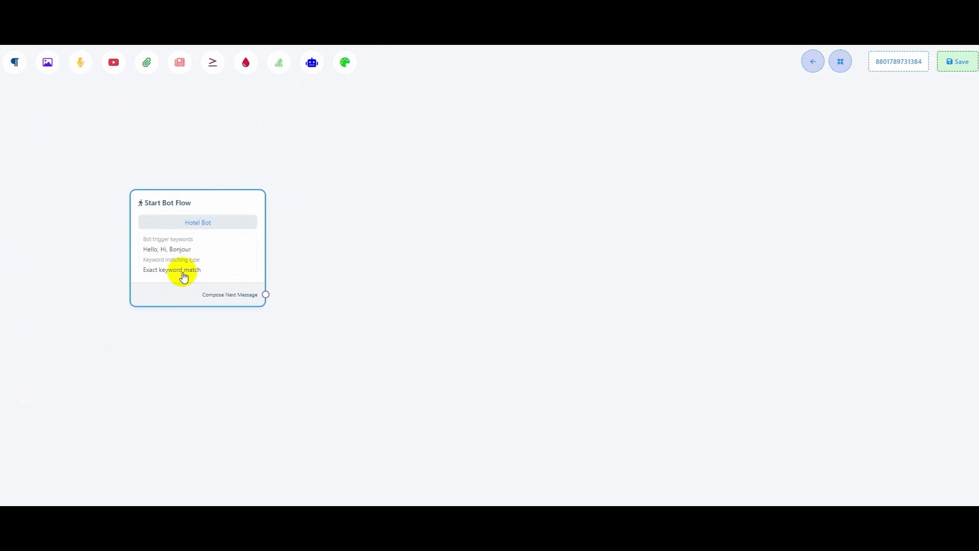
Add a Text block connected to the Start Bot Flow block's next message output and place it beside that block.
{"action": "left_click_drag", "start_coordinate": [170, 255], "coordinate": [102, 197]}
{"action": "left_click_drag", "start_coordinate": [194, 238], "coordinate": [270, 195]}
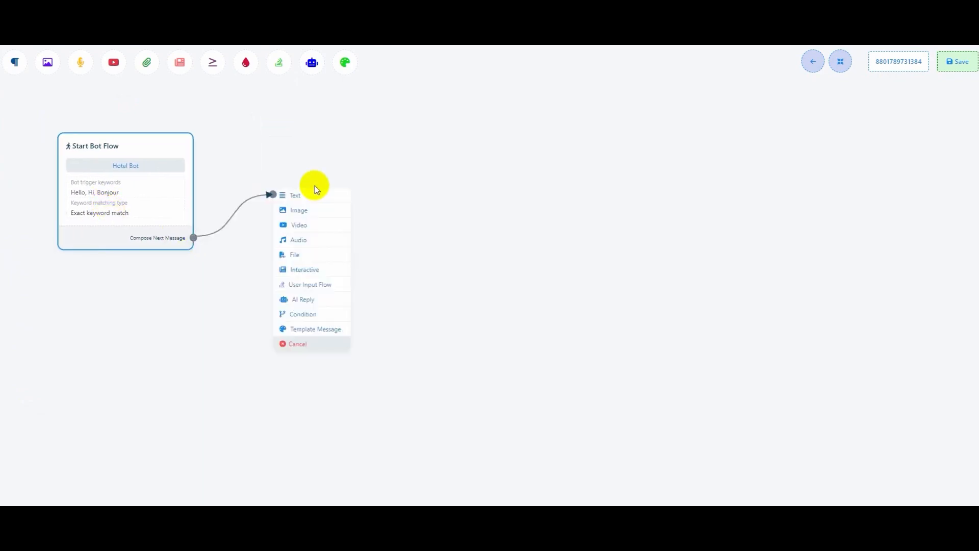
{"action": "left_click", "coordinate": [326, 194]}
{"action": "left_click_drag", "start_coordinate": [372, 264], "coordinate": [303, 242]}
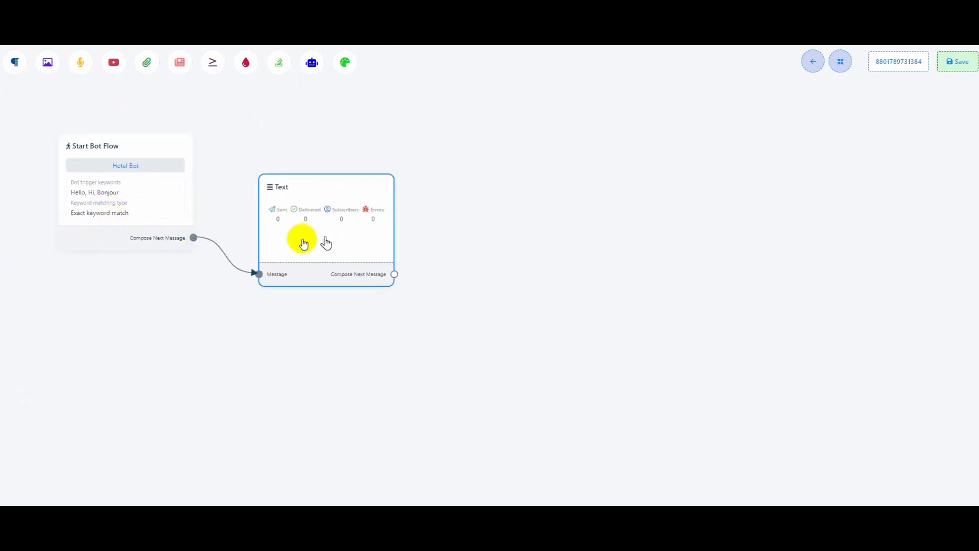
Save the Text block's reply as "Welcome to hotel La Petite! Where every moment is crafted for your delight." and rearrange the flow.
{"action": "double_click", "coordinate": [303, 243]}
{"action": "left_click", "coordinate": [66, 143]}
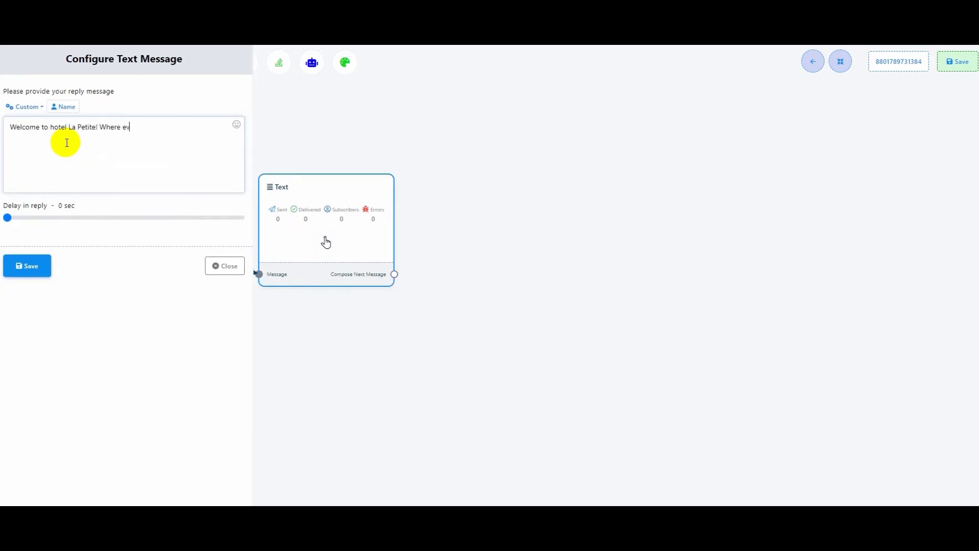
{"action": "type", "text": "Welcome to hotel La Petite! Where every moment is crafted for your delight!"}
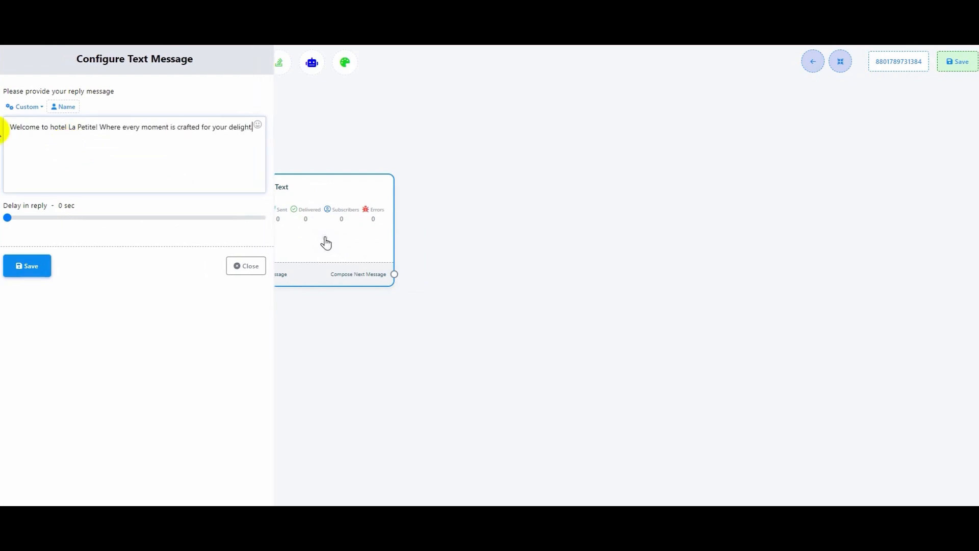
{"action": "left_click", "coordinate": [26, 266]}
{"action": "left_click", "coordinate": [841, 62]}
Add an Interactive block connected to the Text block's next message output and place it beside that block.
{"action": "left_click_drag", "start_coordinate": [673, 233], "coordinate": [440, 147]}
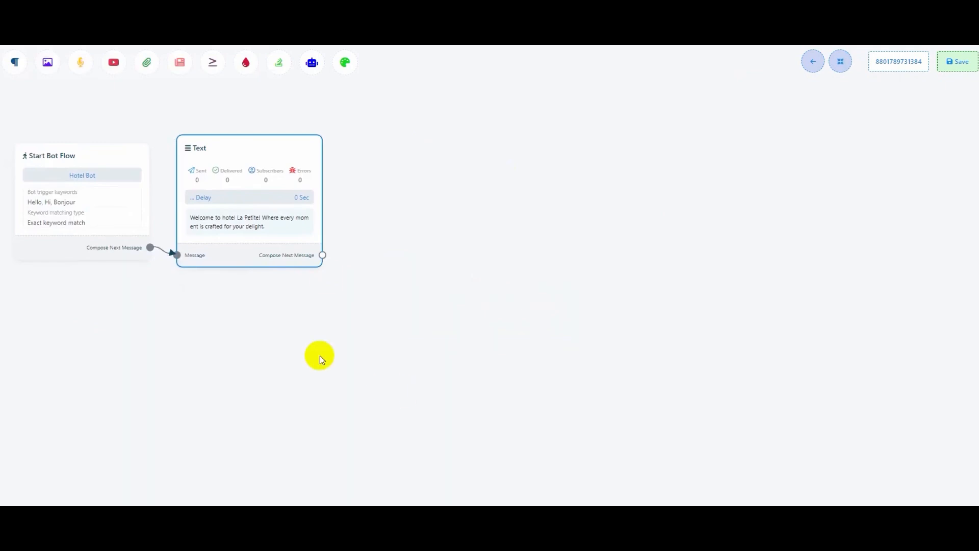
{"action": "left_click_drag", "start_coordinate": [321, 257], "coordinate": [411, 217]}
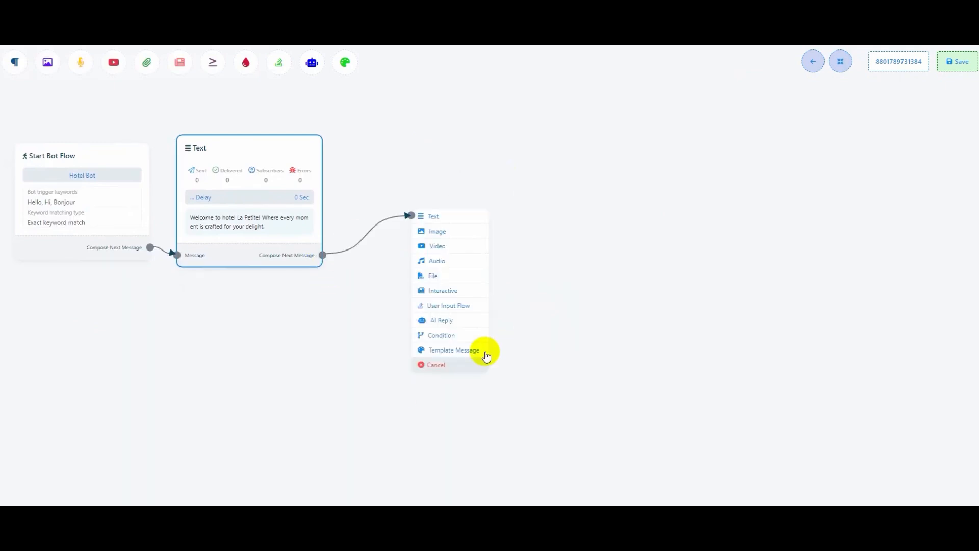
{"action": "left_click", "coordinate": [443, 290]}
{"action": "left_click_drag", "start_coordinate": [502, 378], "coordinate": [427, 232]}
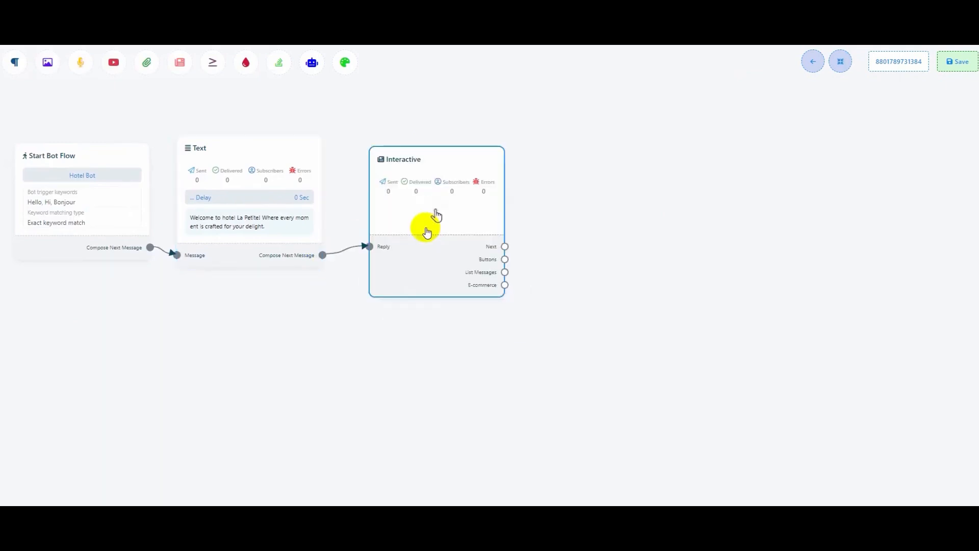
Set the Interactive block's message body to "How may we enhance your stay today?".
{"action": "double_click", "coordinate": [428, 232]}
{"action": "type", "text": "How may we enhance y"}
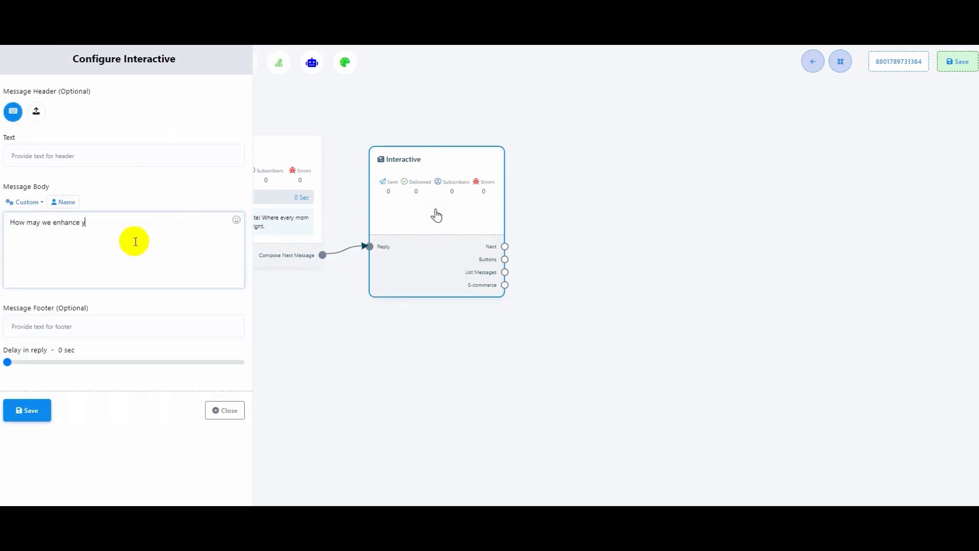
{"action": "type", "text": "our stay today?"}
Upload the image window-3178666_1920 as the Interactive block's media header, save the block, and rearrange the flow.
{"action": "left_click", "coordinate": [36, 111]}
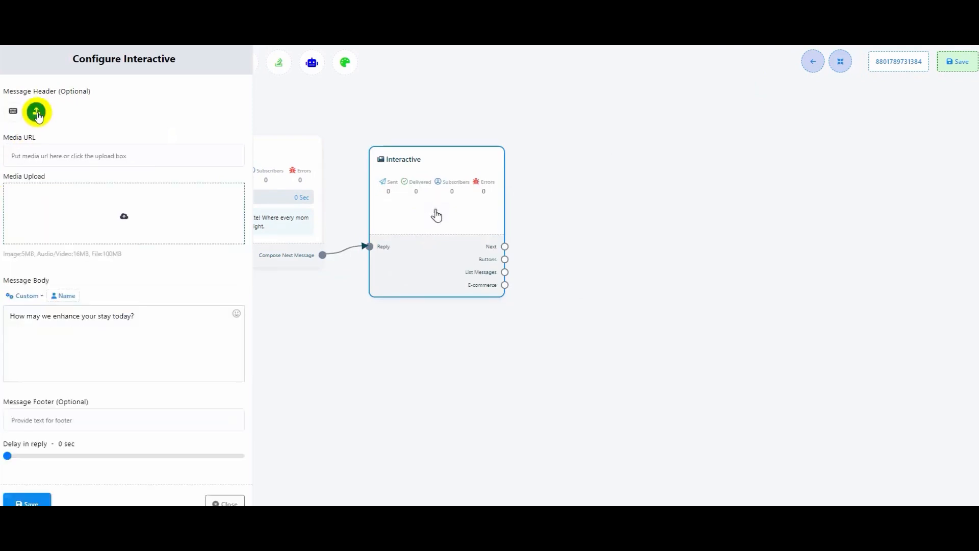
{"action": "left_click", "coordinate": [125, 214]}
{"action": "left_click", "coordinate": [170, 115]}
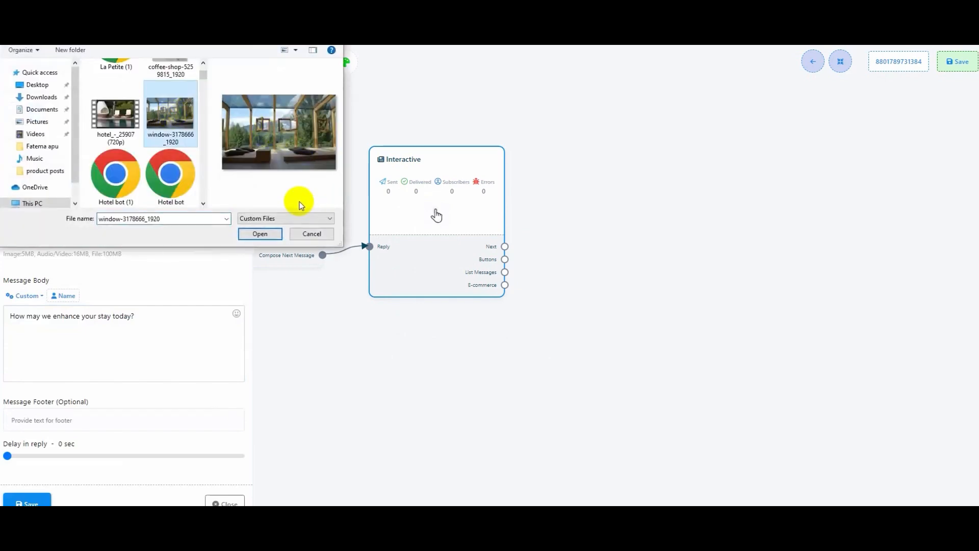
{"action": "left_click", "coordinate": [259, 234]}
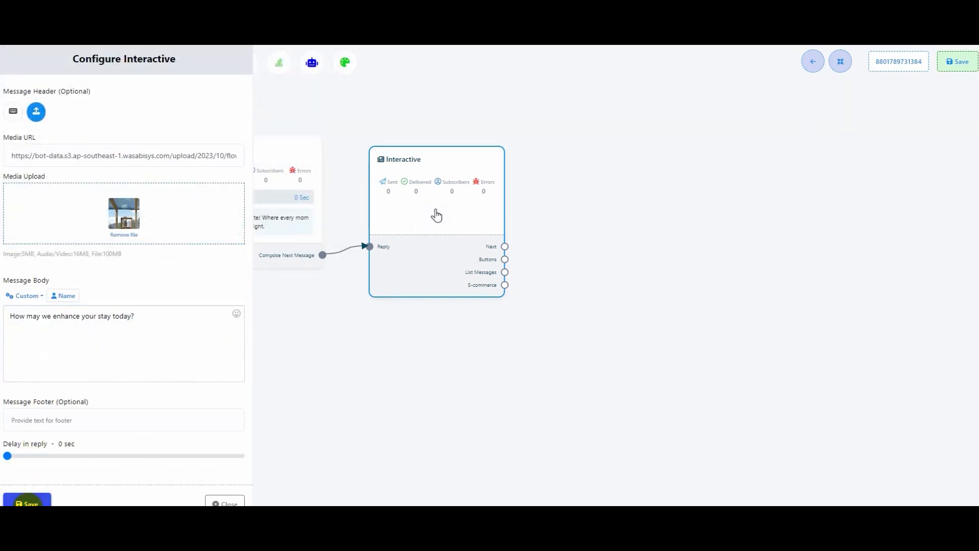
{"action": "left_click", "coordinate": [29, 497]}
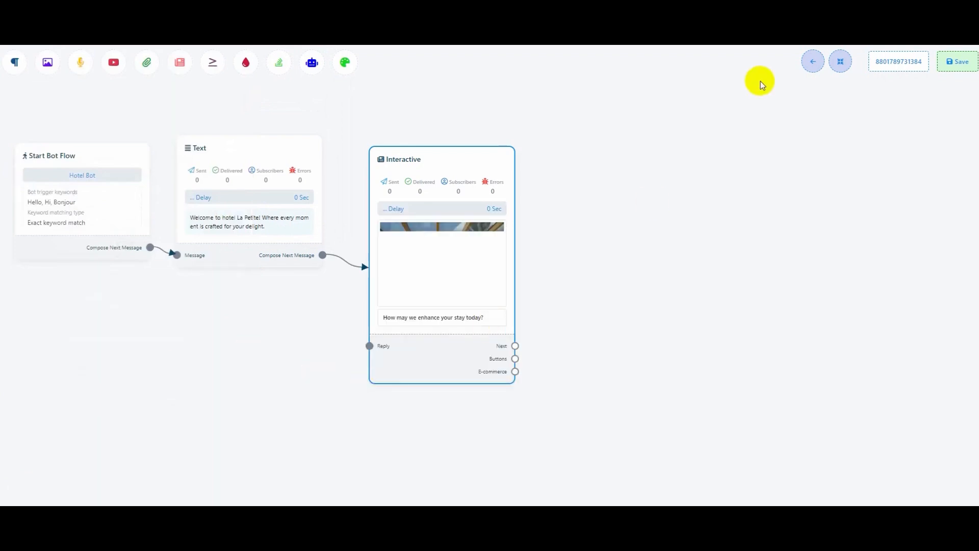
{"action": "left_click", "coordinate": [839, 66]}
Add a Button block from the Interactive block's Buttons output and place it beside that block.
{"action": "left_click_drag", "start_coordinate": [550, 184], "coordinate": [389, 216]}
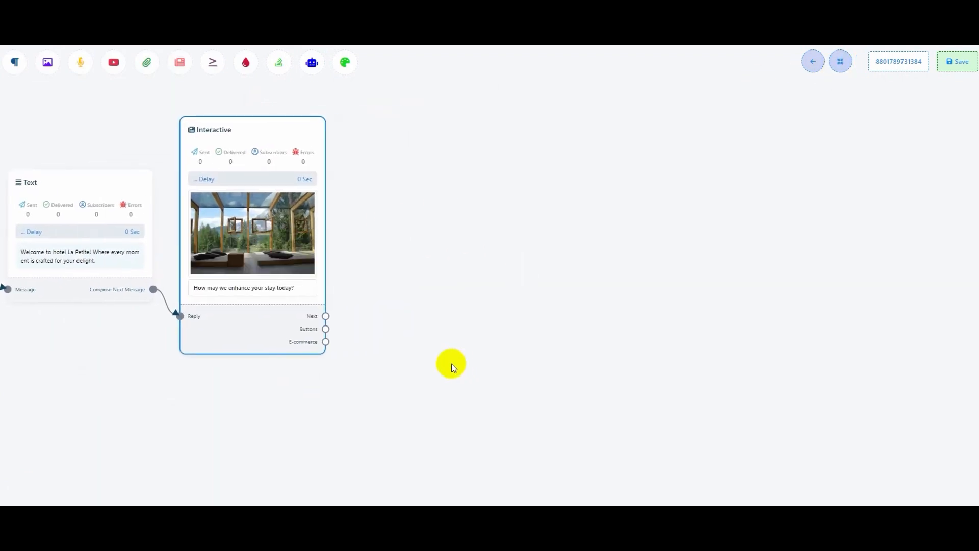
{"action": "left_click_drag", "start_coordinate": [327, 329], "coordinate": [431, 267]}
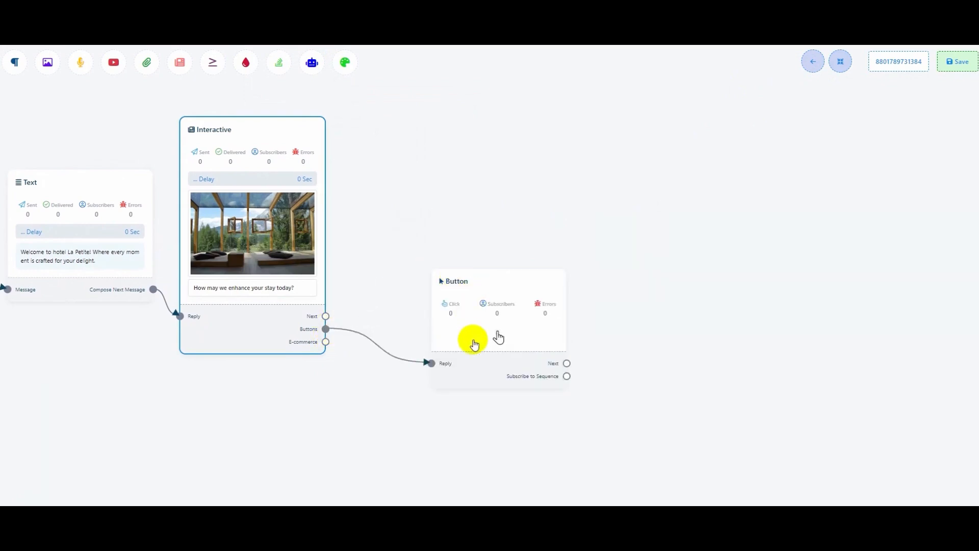
{"action": "left_click_drag", "start_coordinate": [470, 340], "coordinate": [433, 237]}
Duplicate the Button block twice and stack the two copies below the original.
{"action": "right_click", "coordinate": [433, 238]}
{"action": "left_click", "coordinate": [448, 261]}
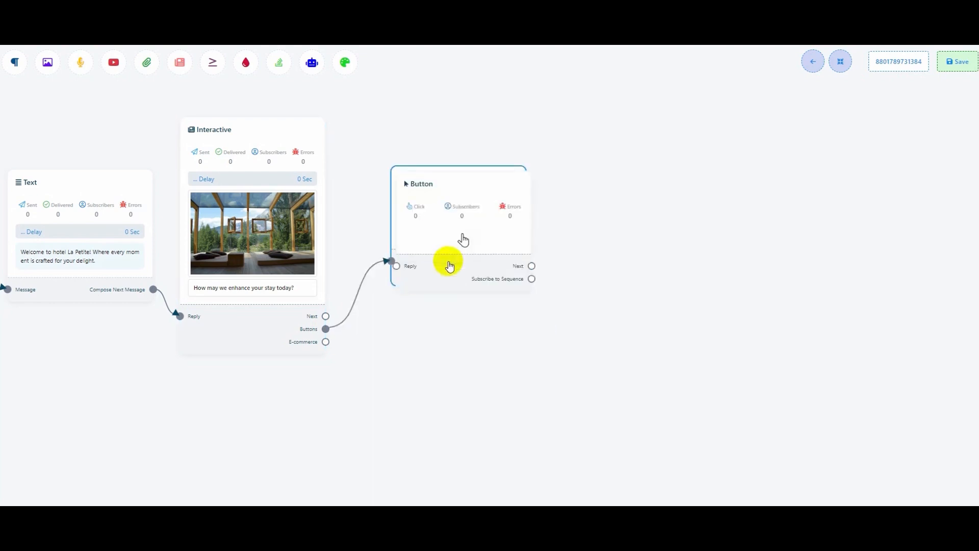
{"action": "right_click", "coordinate": [448, 381]}
{"action": "left_click", "coordinate": [461, 403]}
{"action": "left_click_drag", "start_coordinate": [459, 364], "coordinate": [449, 462]}
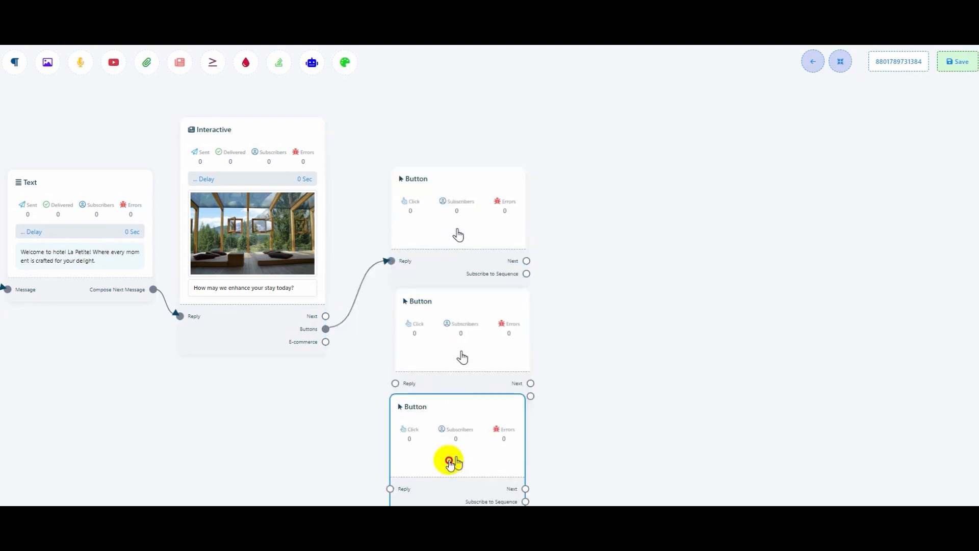
Connect the Interactive block's Buttons output to both duplicated Button blocks and rearrange the flow.
{"action": "left_click", "coordinate": [833, 65]}
{"action": "left_click_drag", "start_coordinate": [325, 226], "coordinate": [346, 448]}
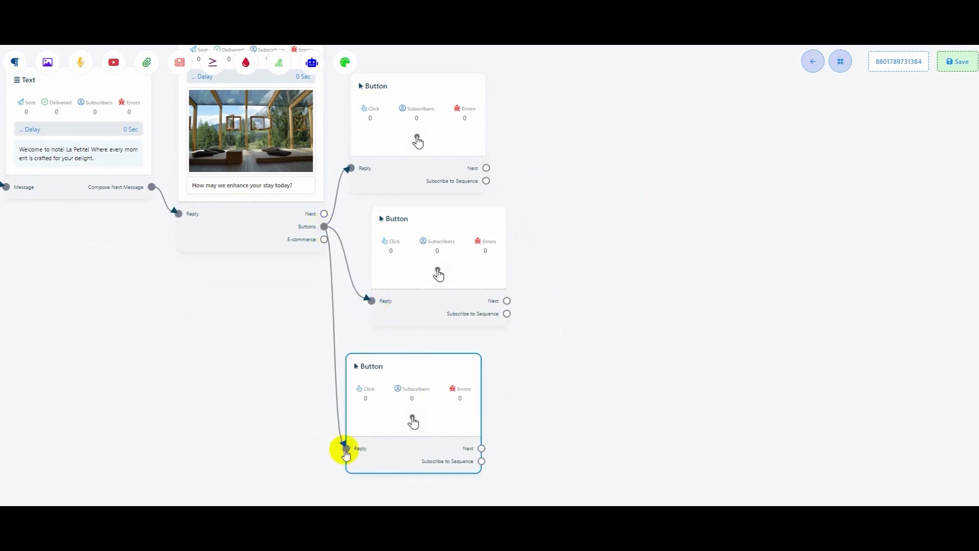
{"action": "left_click", "coordinate": [836, 67]}
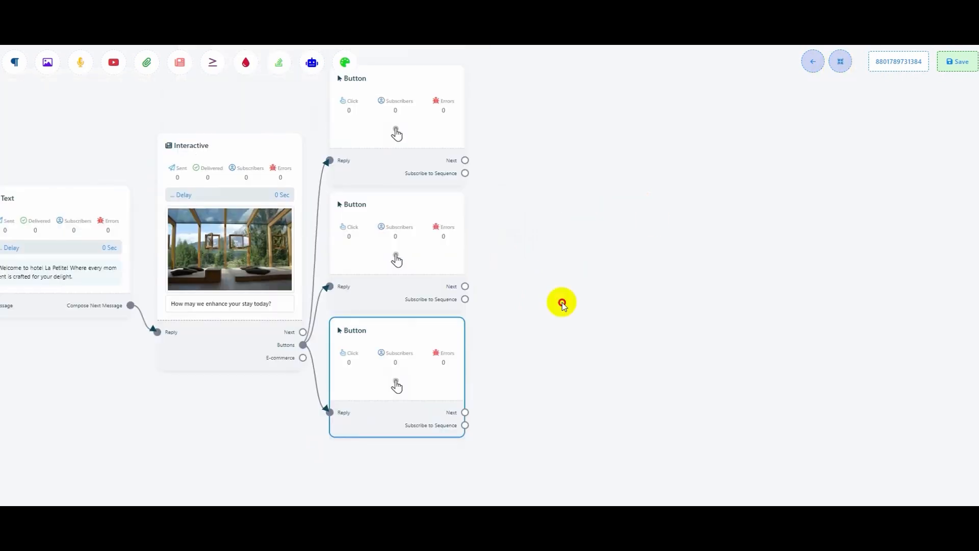
Name the first Button block "Opulent Pool", set its action to Send Message, and save it.
{"action": "left_click", "coordinate": [389, 219]}
{"action": "left_click", "coordinate": [101, 106]}
{"action": "type", "text": "O"}
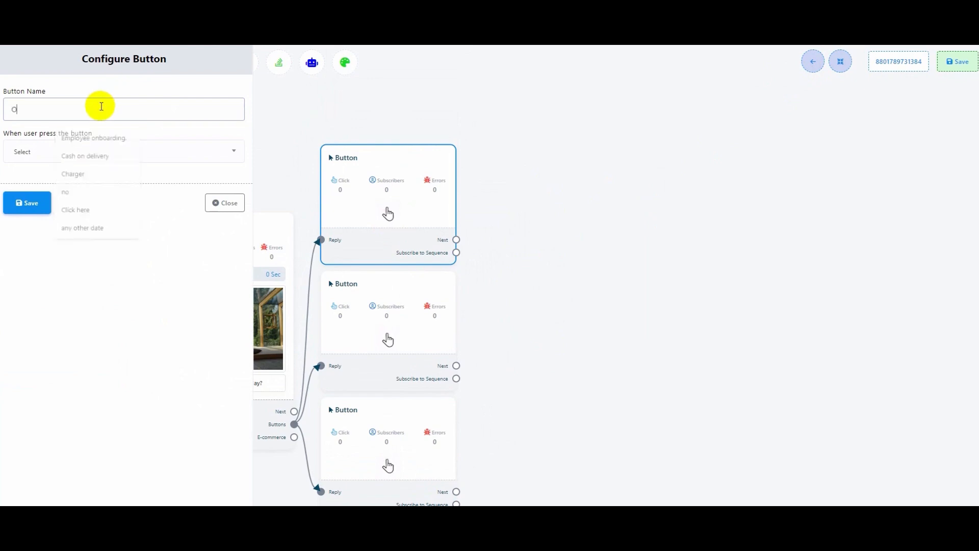
{"action": "type", "text": "pulent Pool"}
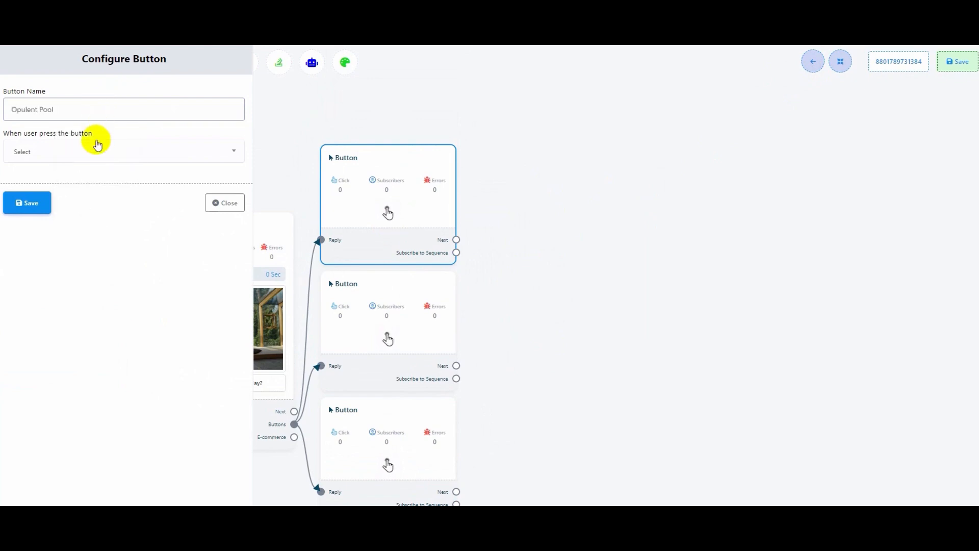
{"action": "left_click", "coordinate": [97, 148]}
{"action": "left_click", "coordinate": [76, 218]}
{"action": "left_click", "coordinate": [28, 492]}
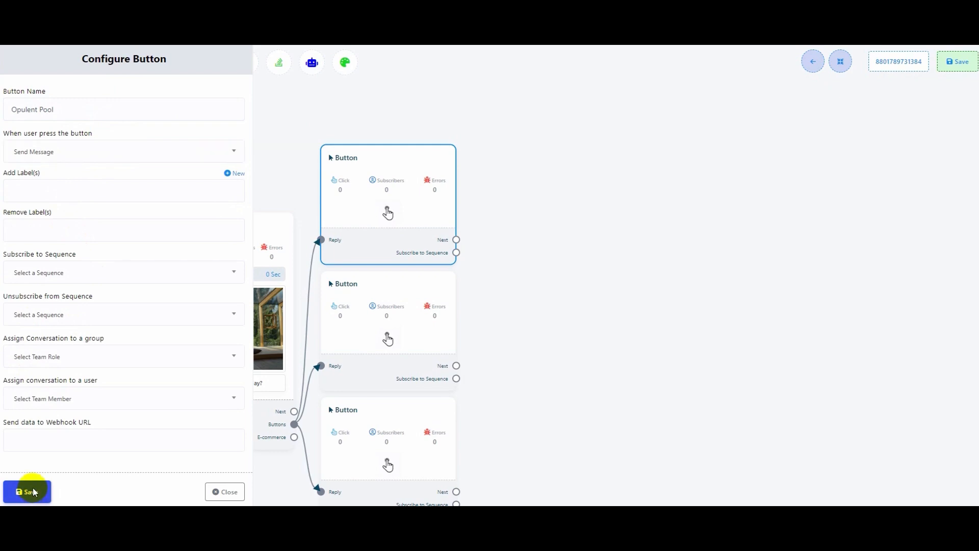
Name the second Button block "Gourmet Breakfast", set its action to Send Message, and save it.
{"action": "left_click", "coordinate": [361, 362]}
{"action": "left_click", "coordinate": [58, 114]}
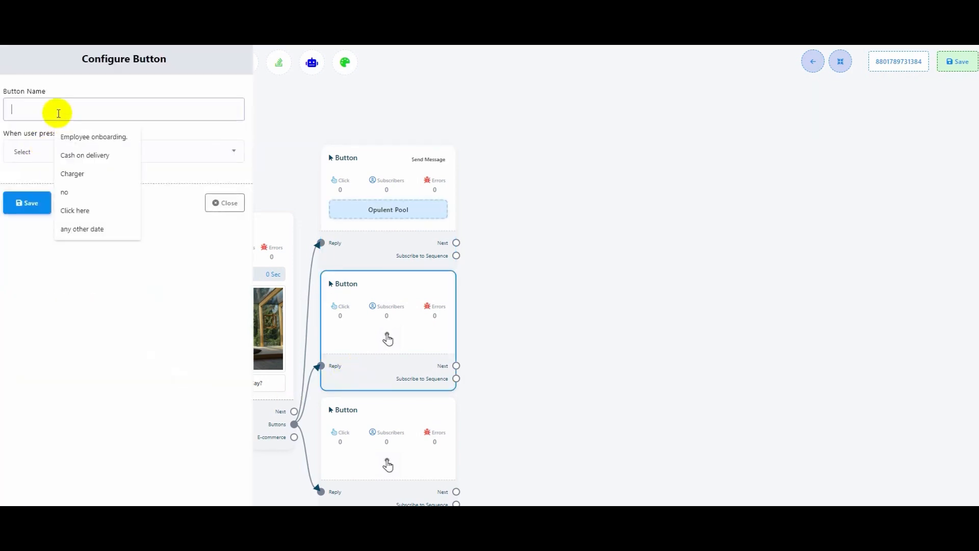
{"action": "type", "text": "Gourmet Break"}
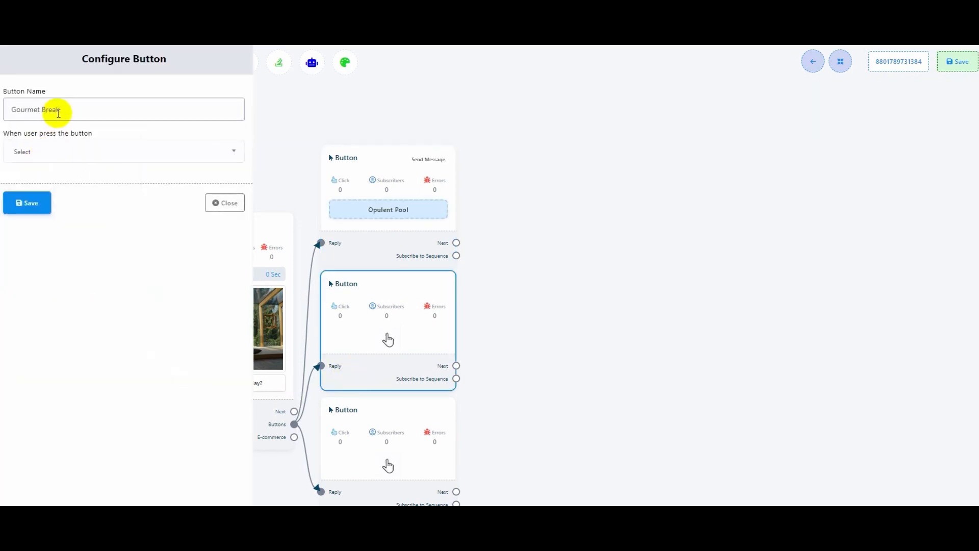
{"action": "type", "text": "fast"}
{"action": "left_click", "coordinate": [58, 151]}
{"action": "left_click", "coordinate": [59, 221]}
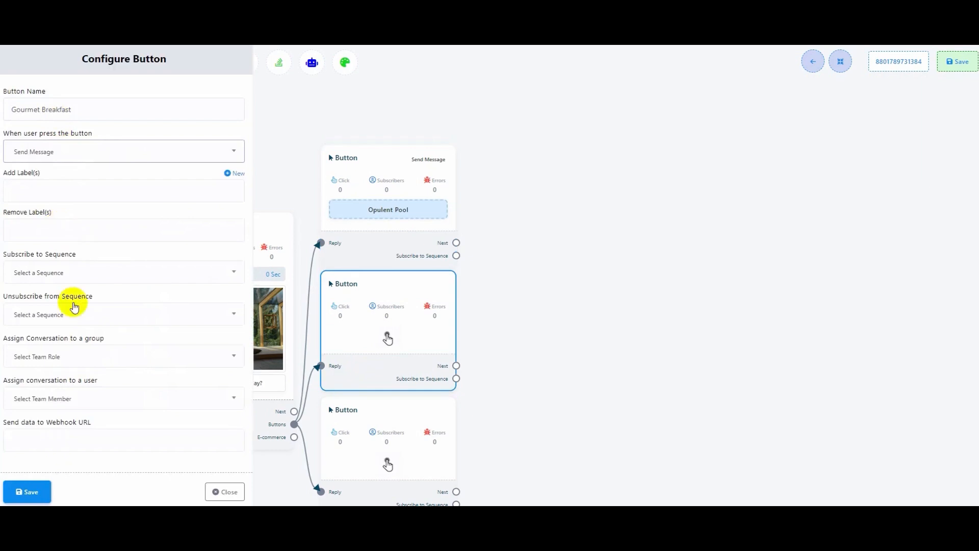
{"action": "left_click", "coordinate": [29, 492]}
Name the third Button block "Check-in & Out", set its action to Send Message, and save it.
{"action": "left_click", "coordinate": [361, 446]}
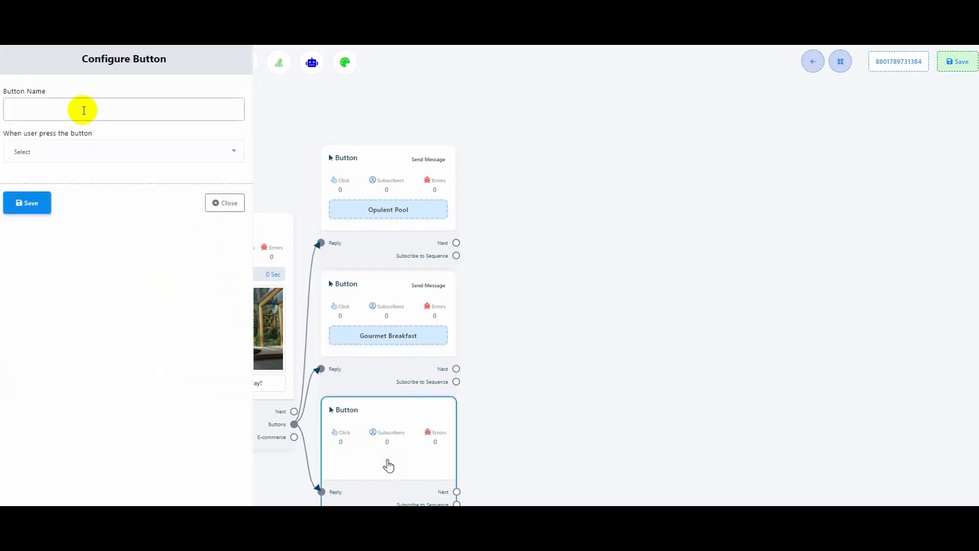
{"action": "type", "text": "Chec"}
{"action": "left_click", "coordinate": [81, 152]}
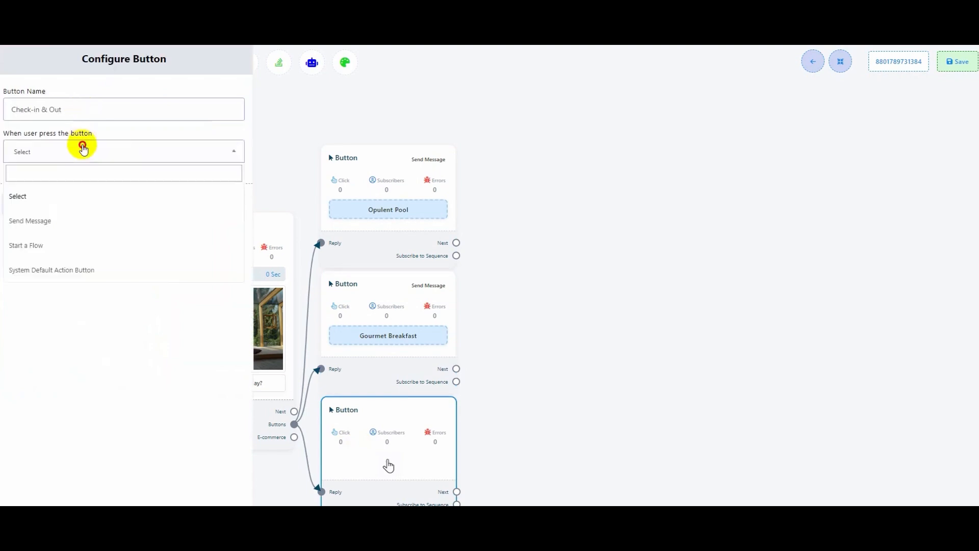
{"action": "left_click", "coordinate": [222, 219]}
{"action": "left_click", "coordinate": [24, 490]}
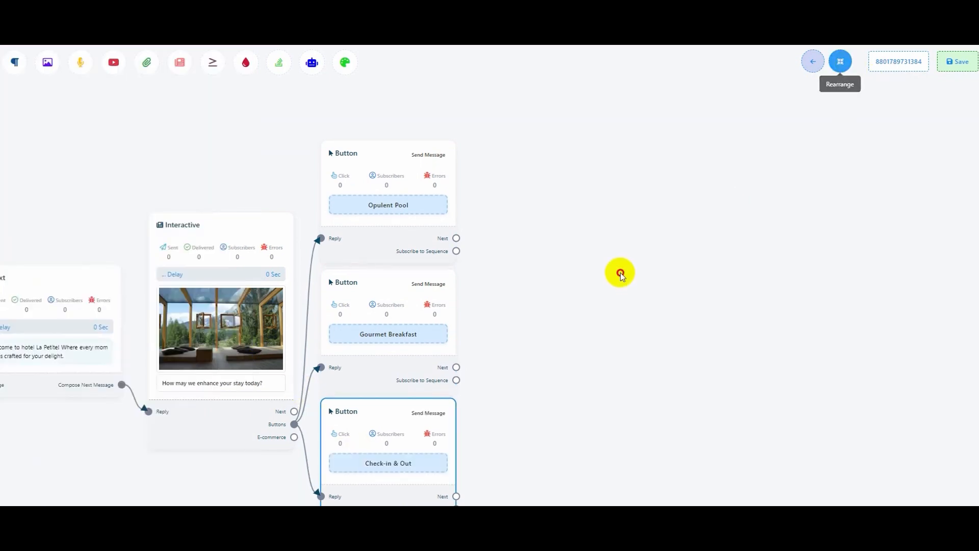
{"action": "left_click_drag", "start_coordinate": [619, 273], "coordinate": [455, 225]}
{"action": "scroll", "coordinate": [319, 212], "scroll_direction": "up", "scroll_amount": 1}
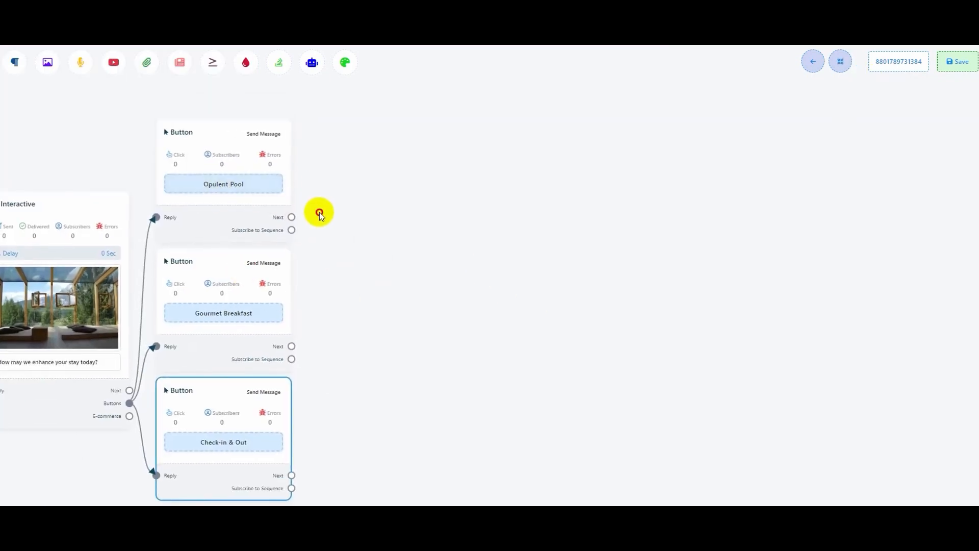
{"action": "left_click_drag", "start_coordinate": [293, 220], "coordinate": [345, 171]}
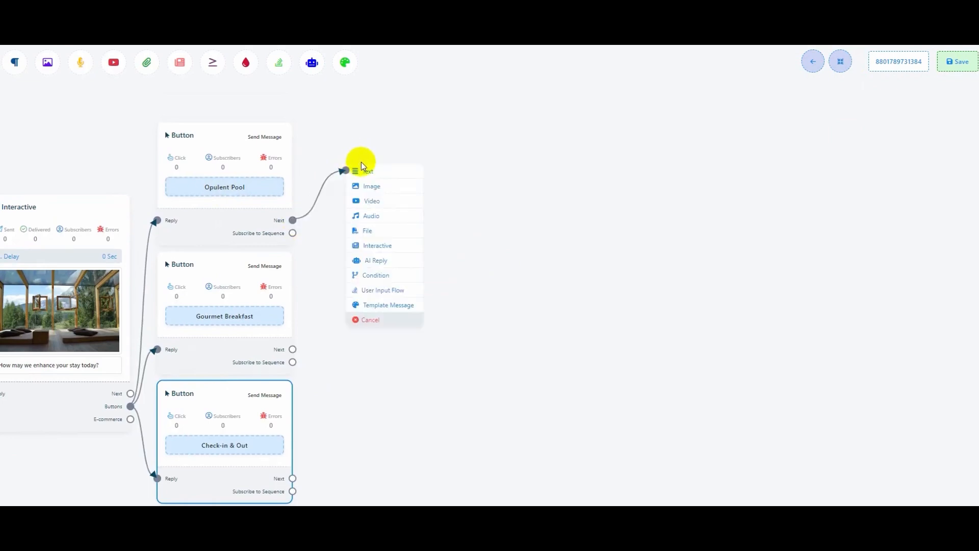
{"action": "right_click", "coordinate": [368, 184]}
{"action": "left_click", "coordinate": [380, 188]}
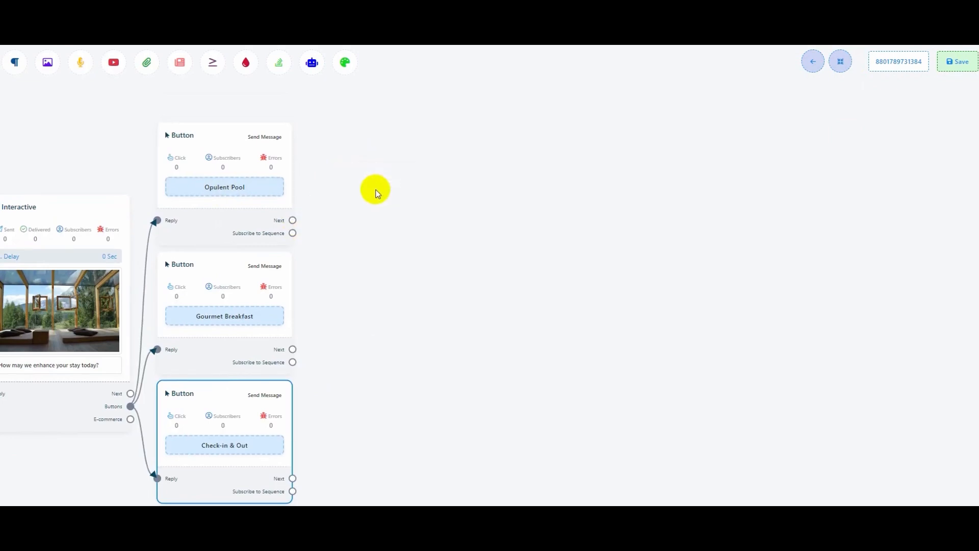
{"action": "right_click", "coordinate": [386, 175]}
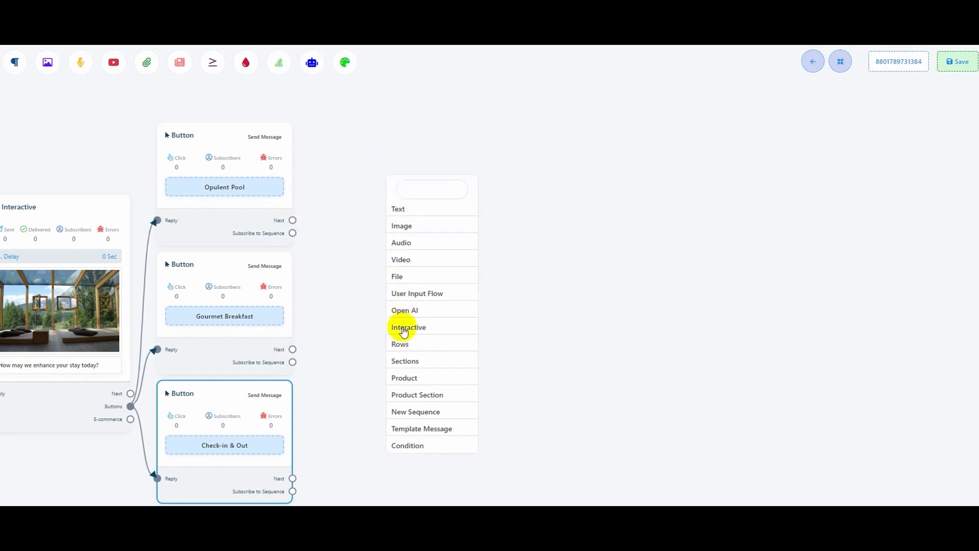
{"action": "left_click", "coordinate": [365, 231]}
{"action": "left_click_drag", "start_coordinate": [363, 232], "coordinate": [376, 280]}
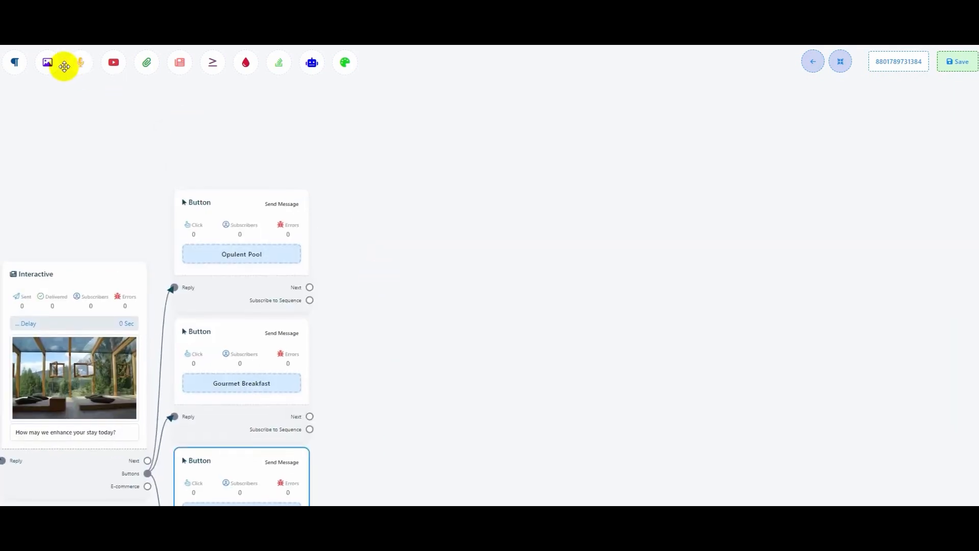
Try an Image block and another block on the Opulent Pool button's Next output, deleting each one from the flow.
{"action": "left_click_drag", "start_coordinate": [48, 62], "coordinate": [388, 211]}
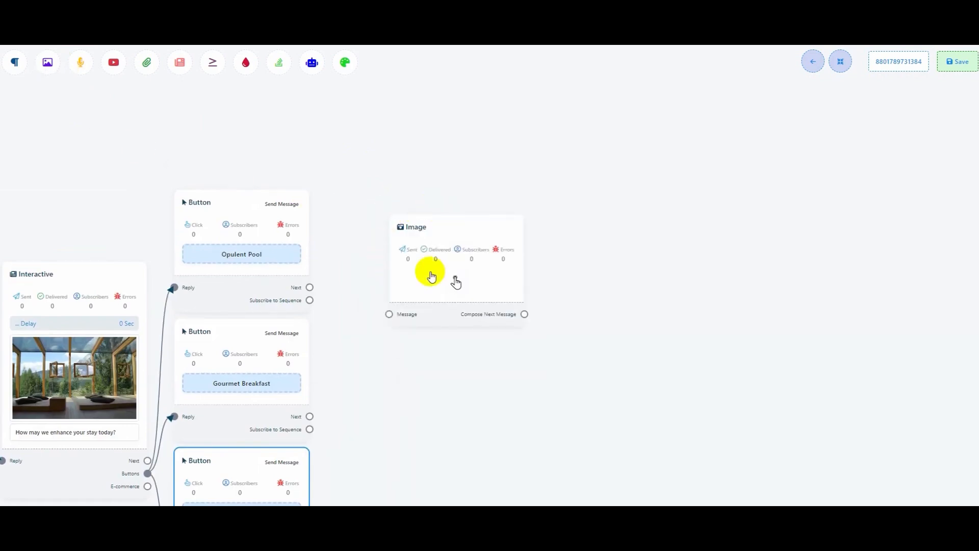
{"action": "left_click_drag", "start_coordinate": [310, 287], "coordinate": [389, 314]}
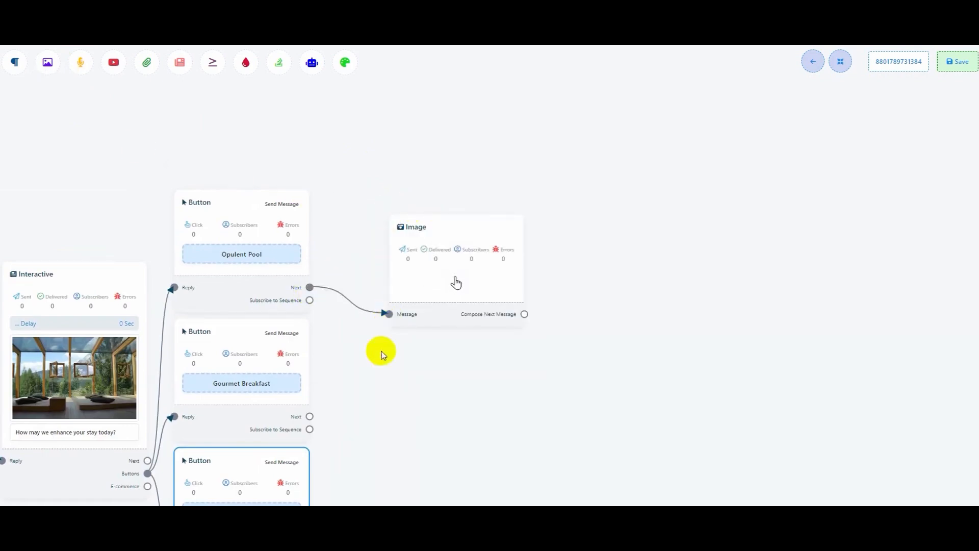
{"action": "right_click", "coordinate": [426, 260]}
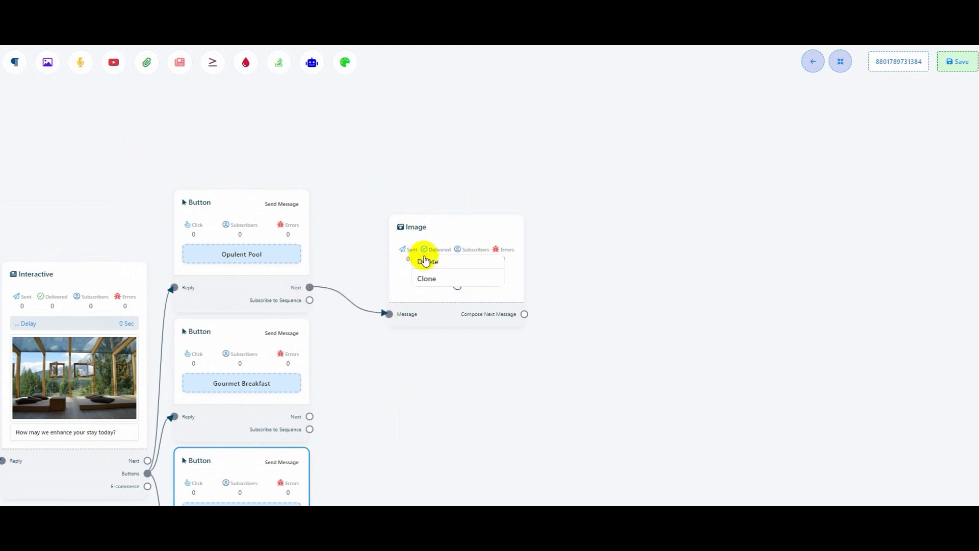
{"action": "left_click", "coordinate": [426, 261]}
{"action": "left_click_drag", "start_coordinate": [80, 62], "coordinate": [395, 235]}
{"action": "left_click_drag", "start_coordinate": [310, 287], "coordinate": [404, 342]}
{"action": "right_click", "coordinate": [462, 274]}
{"action": "left_click", "coordinate": [469, 291]}
{"action": "left_click_drag", "start_coordinate": [415, 335], "coordinate": [393, 276]}
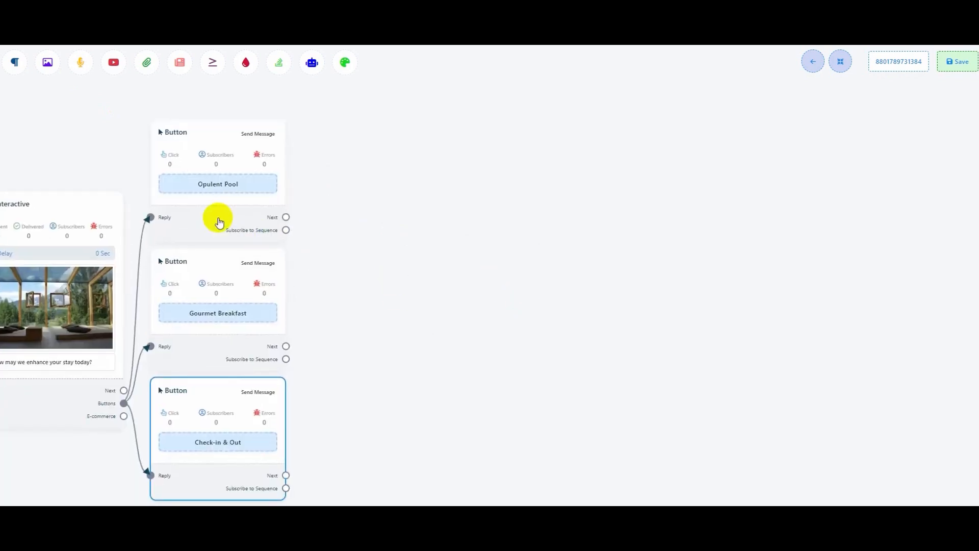
Add an Interactive block to the Opulent Pool button's Next output and place it beside the button.
{"action": "left_click_drag", "start_coordinate": [286, 218], "coordinate": [451, 170]}
{"action": "left_click", "coordinate": [479, 250]}
{"action": "left_click_drag", "start_coordinate": [546, 313], "coordinate": [448, 245]}
Enter the message body "Wonderful Choice, our swimming pools are a true oasis of tranquility!" plus an offer to help book a poolside cabana or check availability.
{"action": "left_click", "coordinate": [448, 246]}
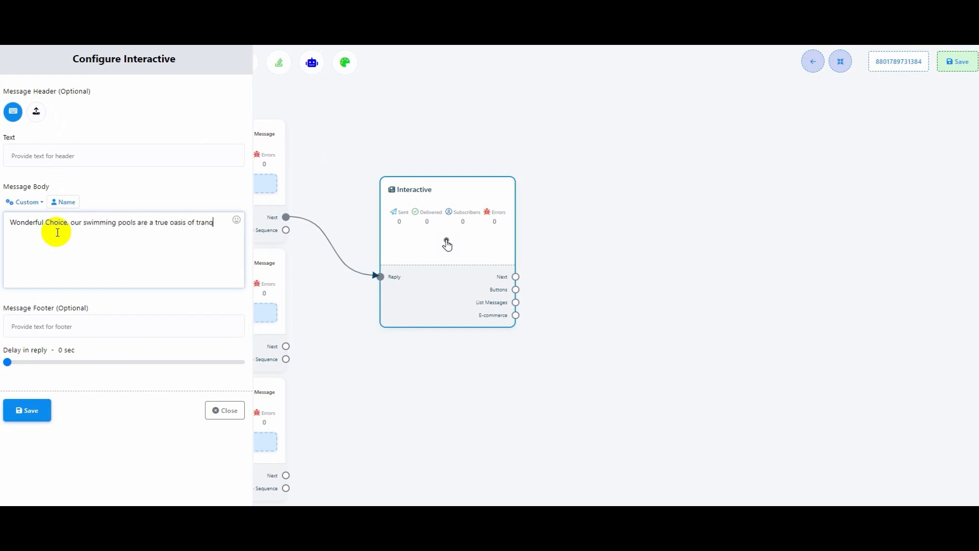
{"action": "type", "text": "y! If you'd like to book a poolside cbana or chek"}
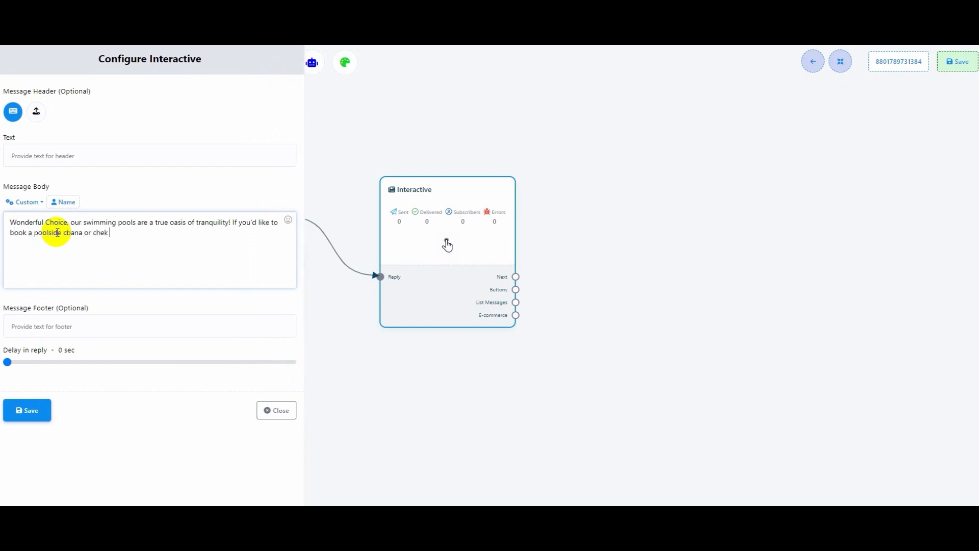
{"action": "type", "text": "the pools availabilit"}
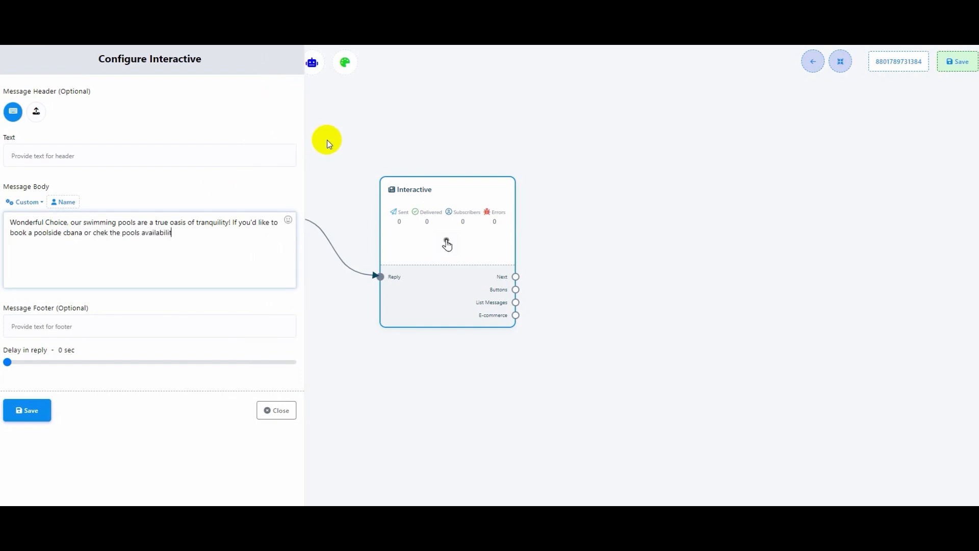
{"action": "type", "text": "y .please let us know and we will be happy to assist you."}
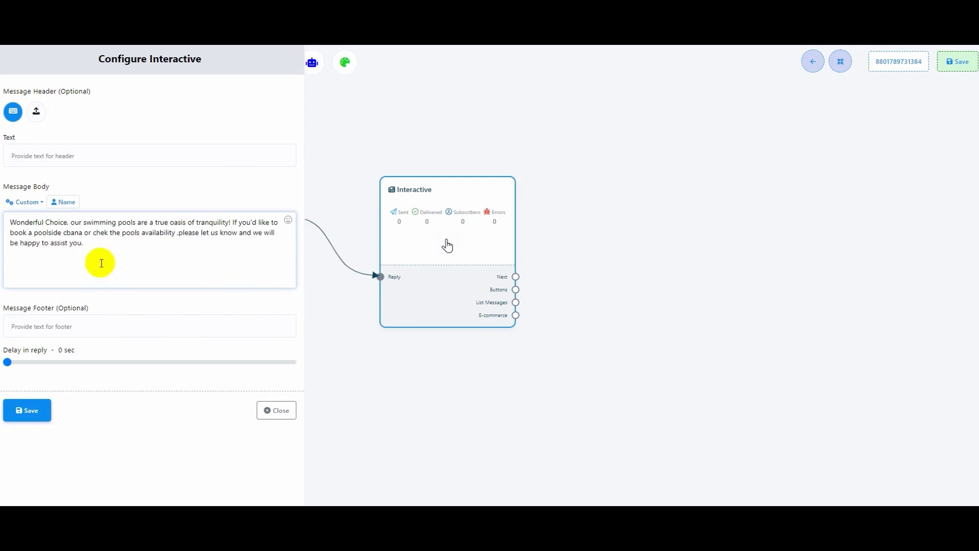
Upload the video "hotel_-_25907 (720p)" as the Interactive message's media header and save the block.
{"action": "left_click", "coordinate": [36, 111]}
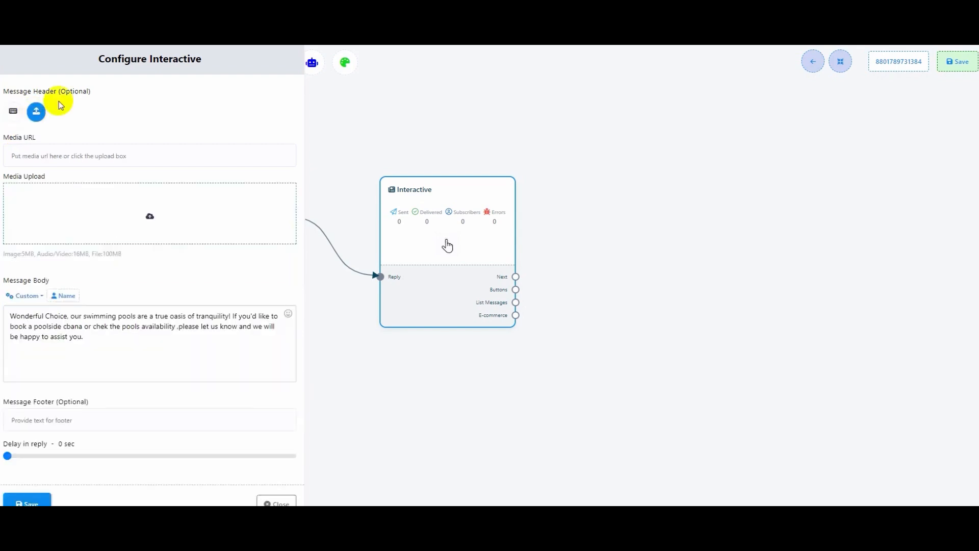
{"action": "left_click", "coordinate": [125, 198]}
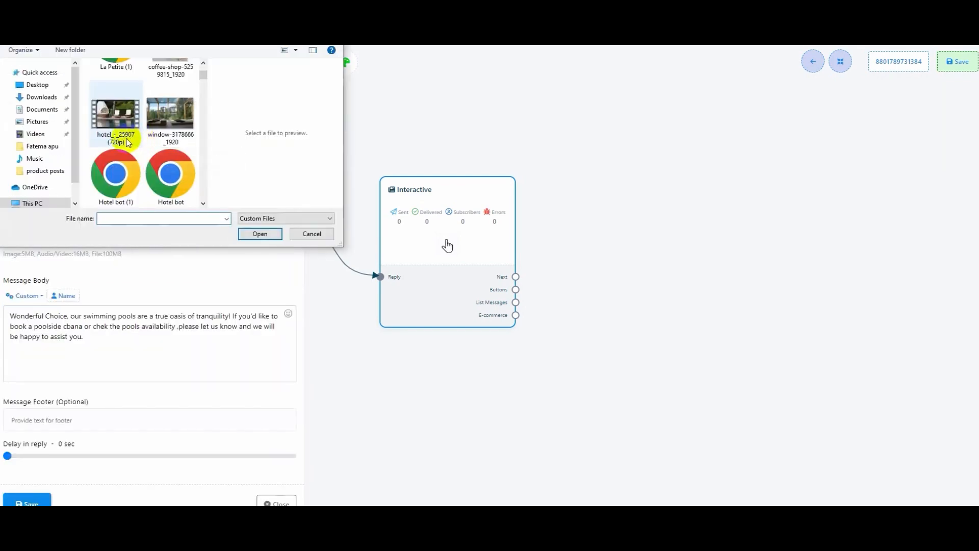
{"action": "left_click", "coordinate": [127, 143]}
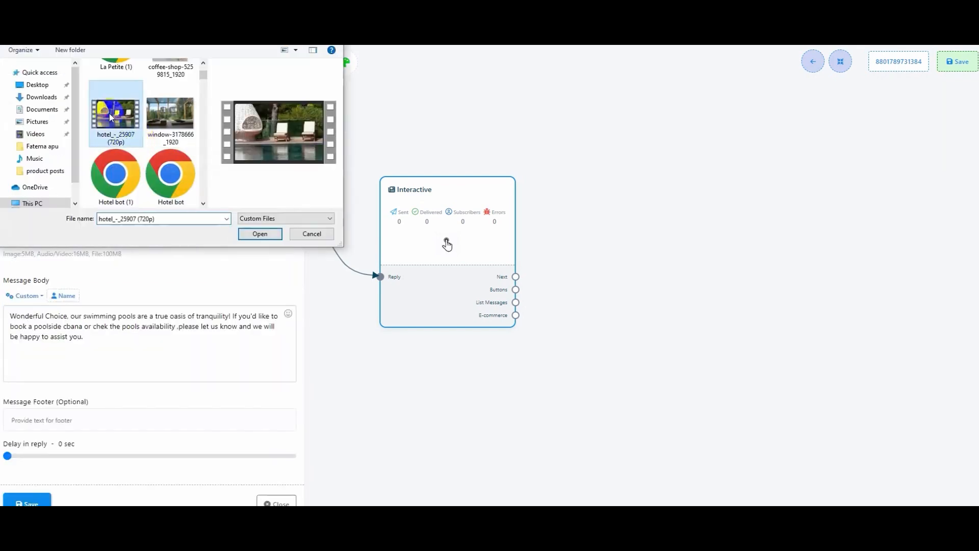
{"action": "left_click", "coordinate": [271, 235]}
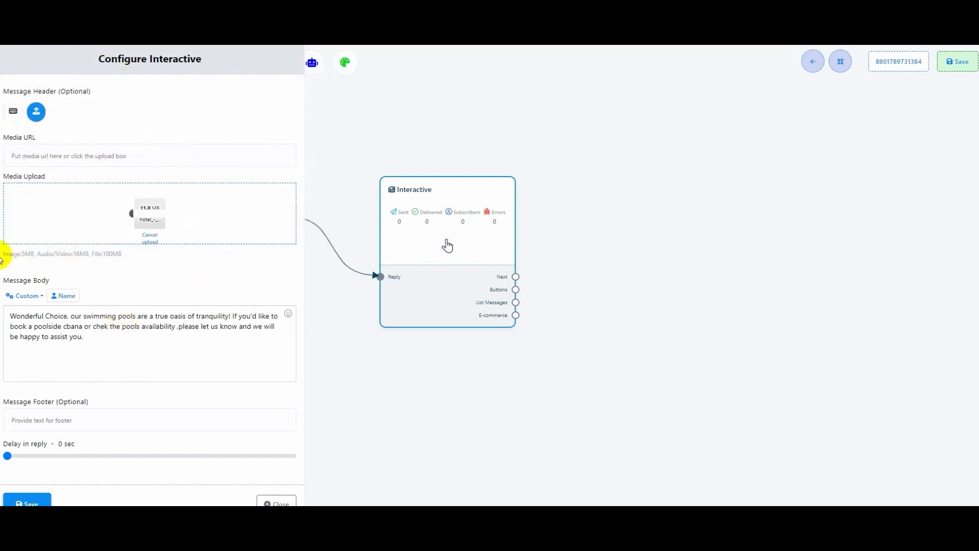
{"action": "left_click_drag", "start_coordinate": [1, 255], "coordinate": [131, 255]}
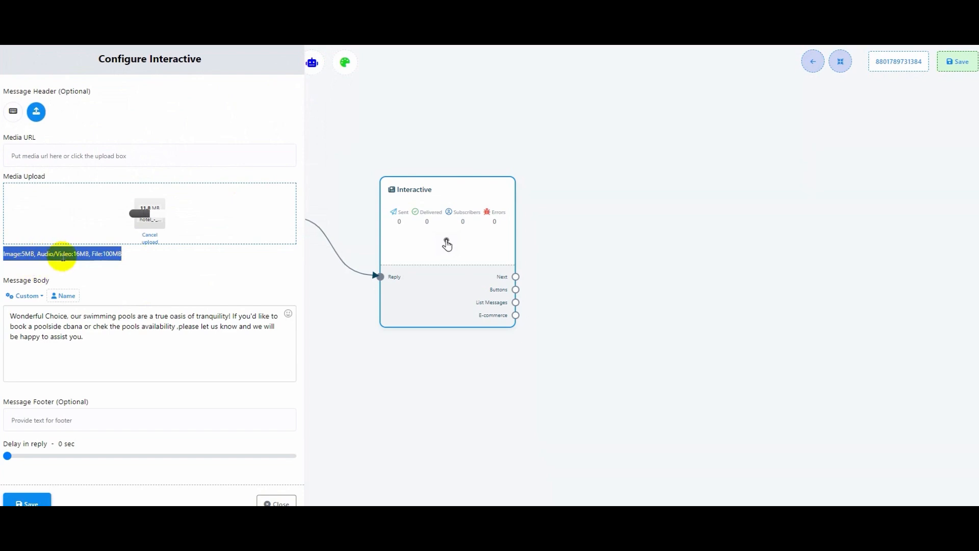
{"action": "left_click", "coordinate": [116, 254]}
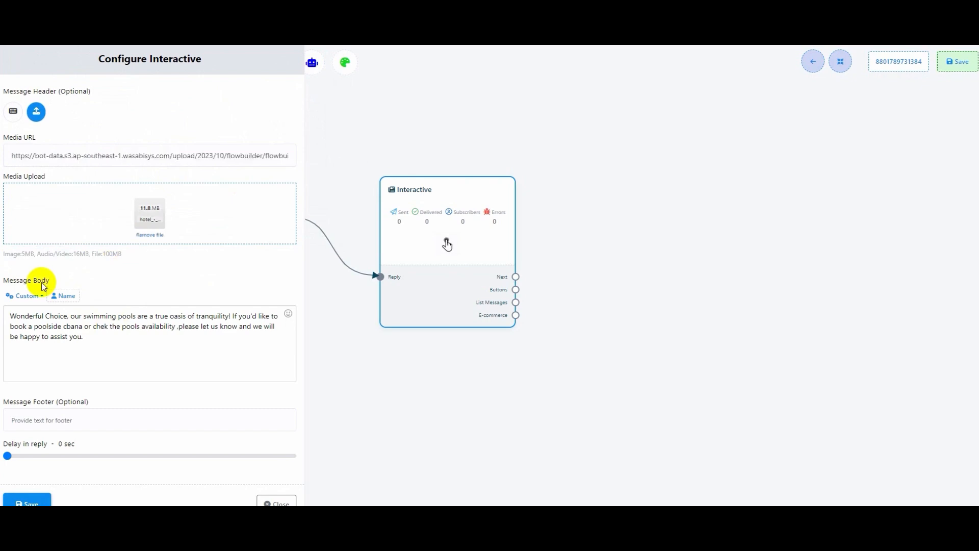
{"action": "left_click", "coordinate": [30, 501]}
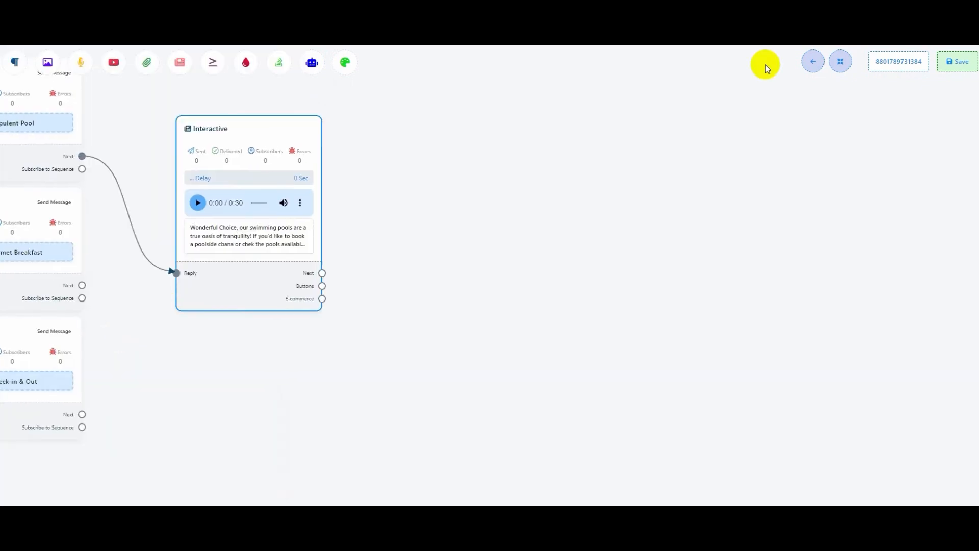
Rearrange the flow and connect two Button blocks to the pool Interactive block's Buttons output.
{"action": "left_click", "coordinate": [840, 62]}
{"action": "left_click_drag", "start_coordinate": [369, 219], "coordinate": [371, 277]}
{"action": "left_click_drag", "start_coordinate": [204, 224], "coordinate": [217, 106]}
{"action": "left_click_drag", "start_coordinate": [230, 306], "coordinate": [252, 305]}
{"action": "left_click_drag", "start_coordinate": [290, 257], "coordinate": [387, 191]}
{"action": "left_click_drag", "start_coordinate": [290, 257], "coordinate": [428, 356]}
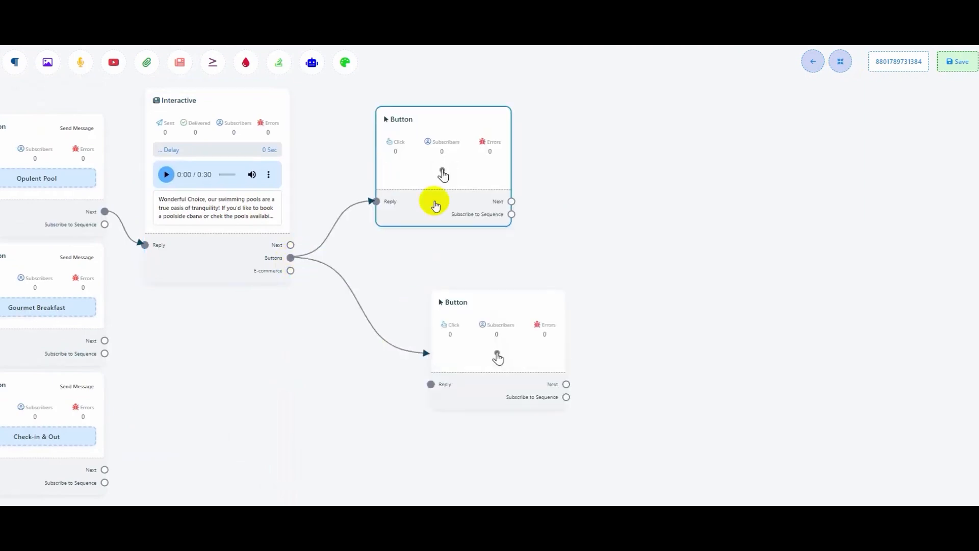
Name the upper new Button block "Poolside Cabana", set its action to Send Message, and save it.
{"action": "left_click_drag", "start_coordinate": [433, 201], "coordinate": [385, 206]}
{"action": "left_click", "coordinate": [388, 200]}
{"action": "left_click", "coordinate": [114, 109]}
{"action": "type", "text": "Poolside Cabana"}
{"action": "left_click", "coordinate": [105, 152]}
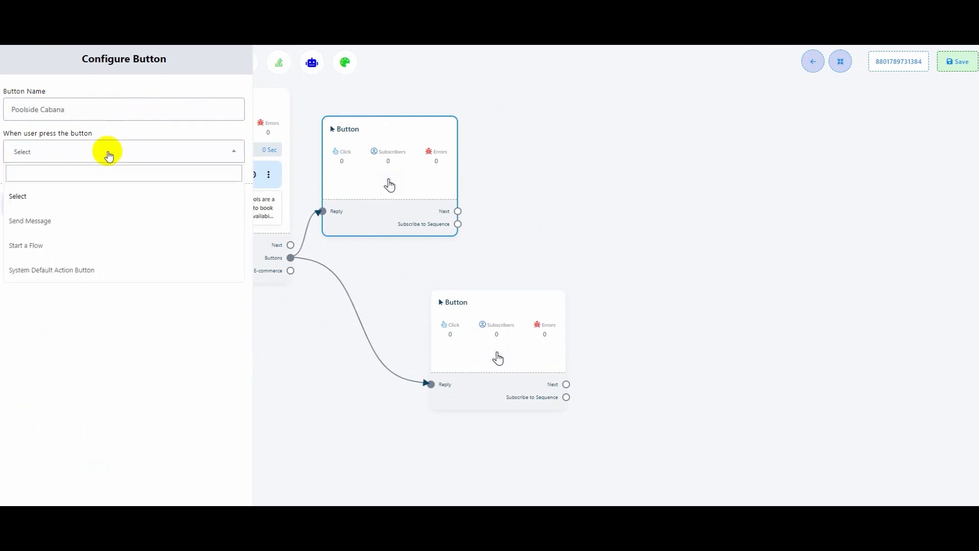
{"action": "left_click", "coordinate": [77, 218]}
{"action": "left_click", "coordinate": [27, 492]}
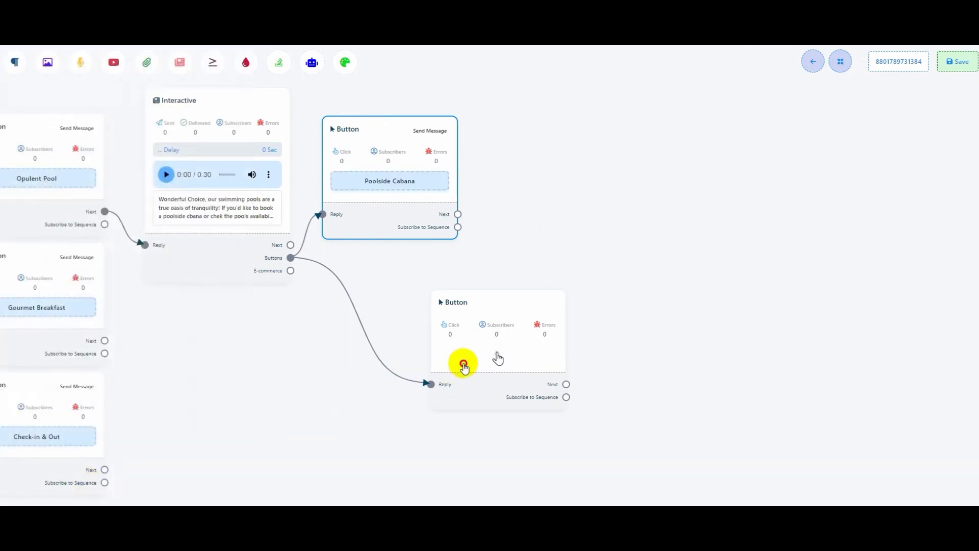
Name the other new Button block "Book a Poolside" with the Send Message action, save it, and rearrange the flow.
{"action": "left_click_drag", "start_coordinate": [461, 362], "coordinate": [391, 356]}
{"action": "left_click", "coordinate": [412, 282]}
{"action": "left_click", "coordinate": [117, 111]}
{"action": "type", "text": "Book a"}
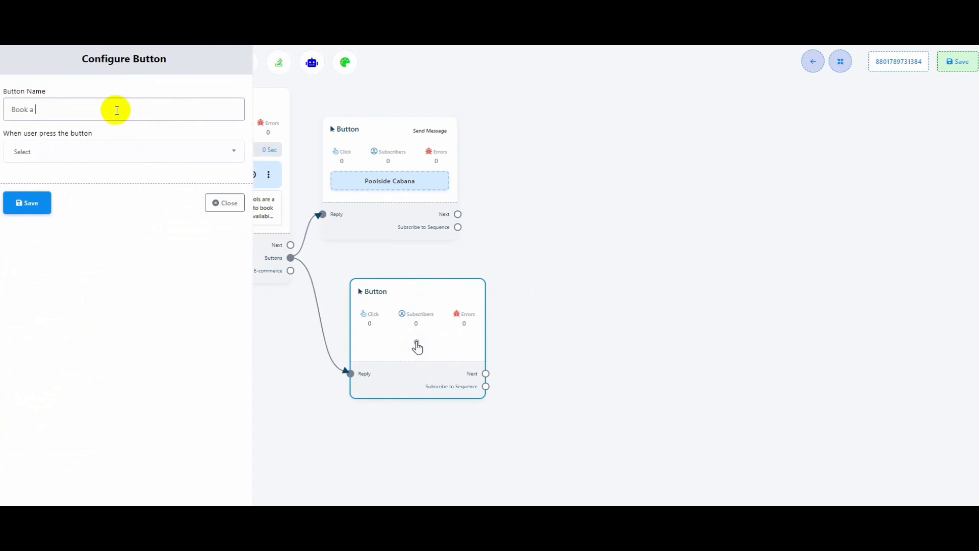
{"action": "type", "text": " Poolside"}
{"action": "left_click", "coordinate": [102, 152]}
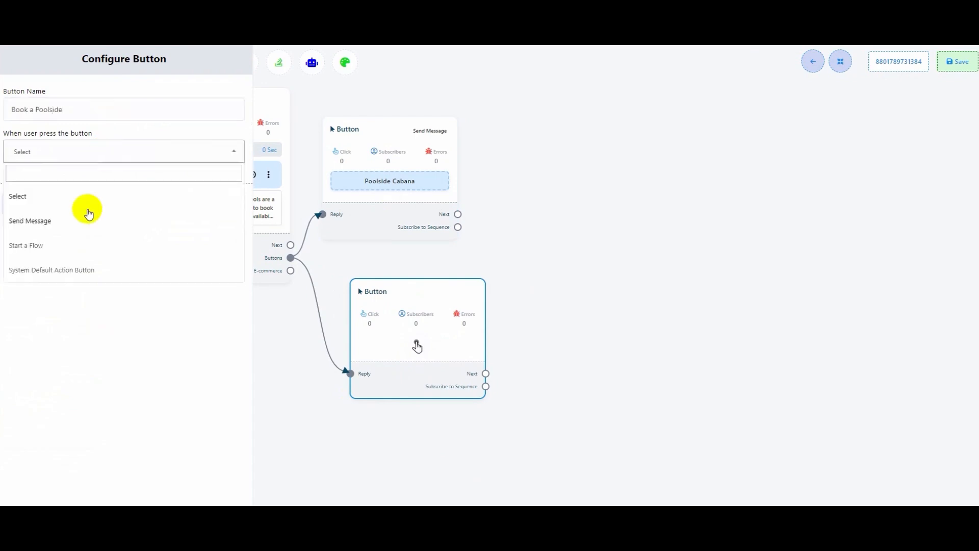
{"action": "left_click", "coordinate": [77, 218]}
{"action": "left_click", "coordinate": [28, 490]}
{"action": "left_click", "coordinate": [840, 62]}
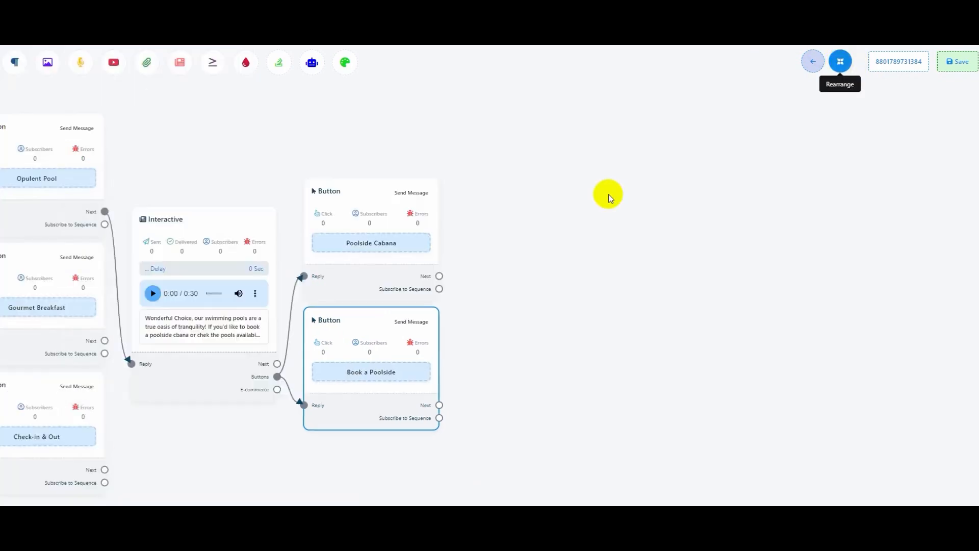
Add a Text block after Poolside Cabana reading "We regret to inform you that our poolside cabanas are currently fully booked!" and save it.
{"action": "left_click_drag", "start_coordinate": [333, 223], "coordinate": [454, 190]}
{"action": "left_click", "coordinate": [455, 194]}
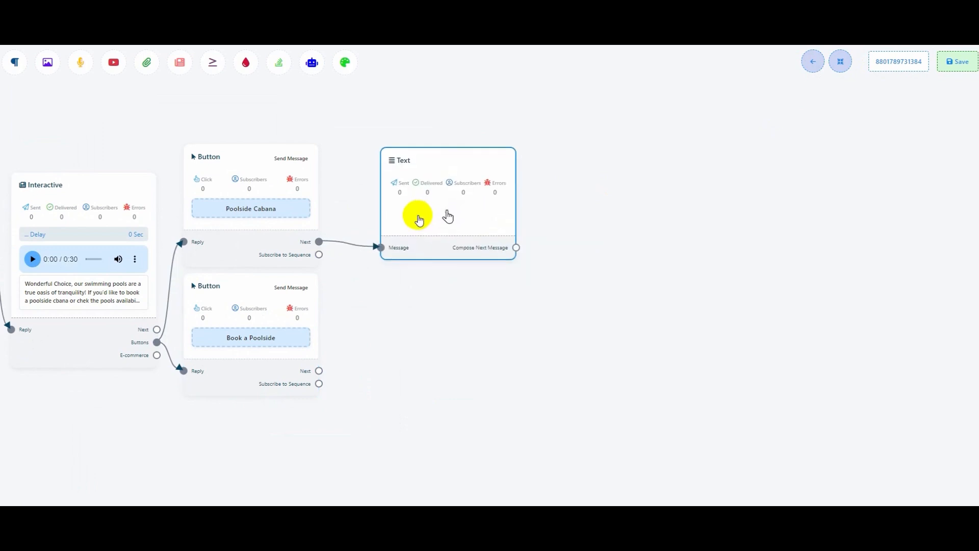
{"action": "left_click", "coordinate": [416, 214]}
{"action": "type", "text": "We regret to inform "}
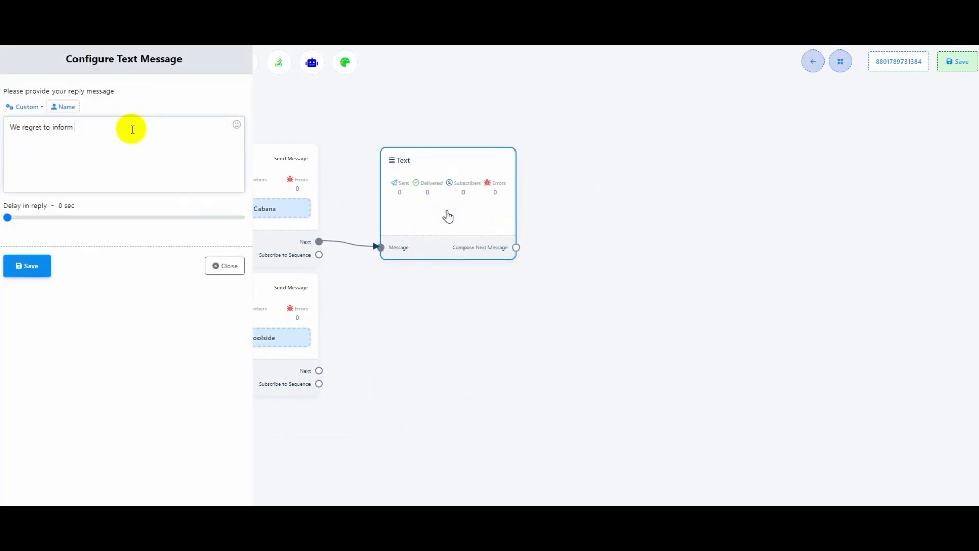
{"action": "type", "text": "you that our poolside cabanas are currently fully booked!"}
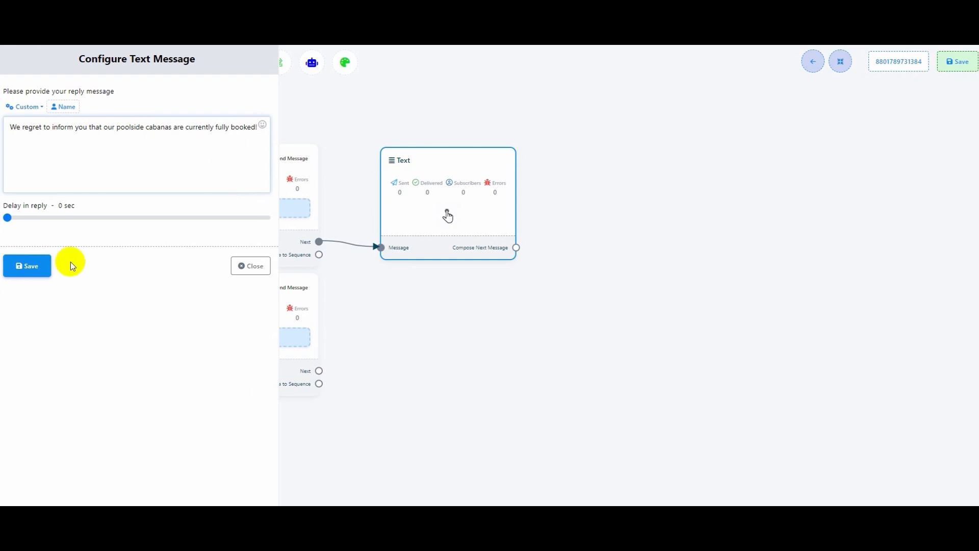
{"action": "left_click", "coordinate": [29, 267]}
Add a Text block after Book a Poolside reading "Great! Lets get the process started.", save it, and rearrange the flow.
{"action": "left_click_drag", "start_coordinate": [500, 354], "coordinate": [391, 298]}
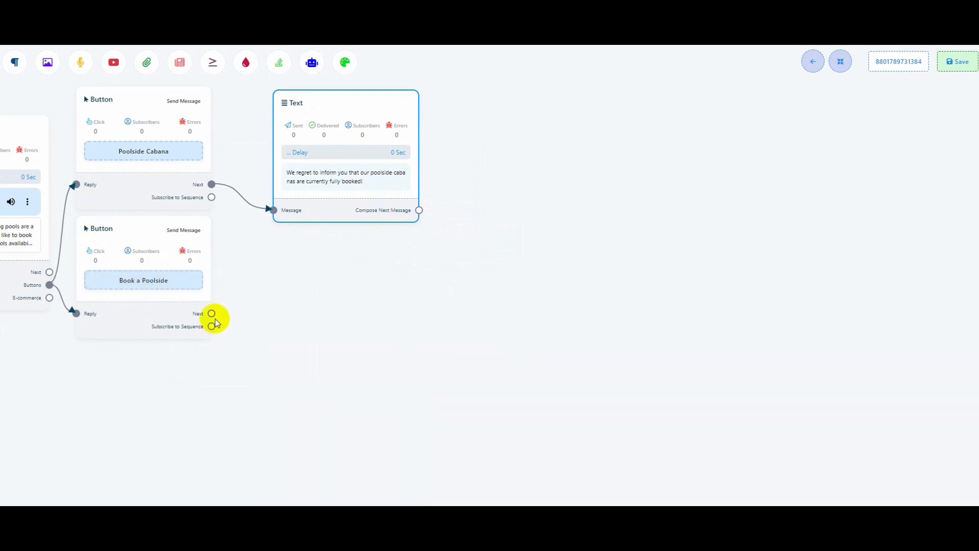
{"action": "left_click_drag", "start_coordinate": [212, 313], "coordinate": [278, 280]}
{"action": "left_click", "coordinate": [300, 281]}
{"action": "left_click_drag", "start_coordinate": [376, 345], "coordinate": [314, 327]}
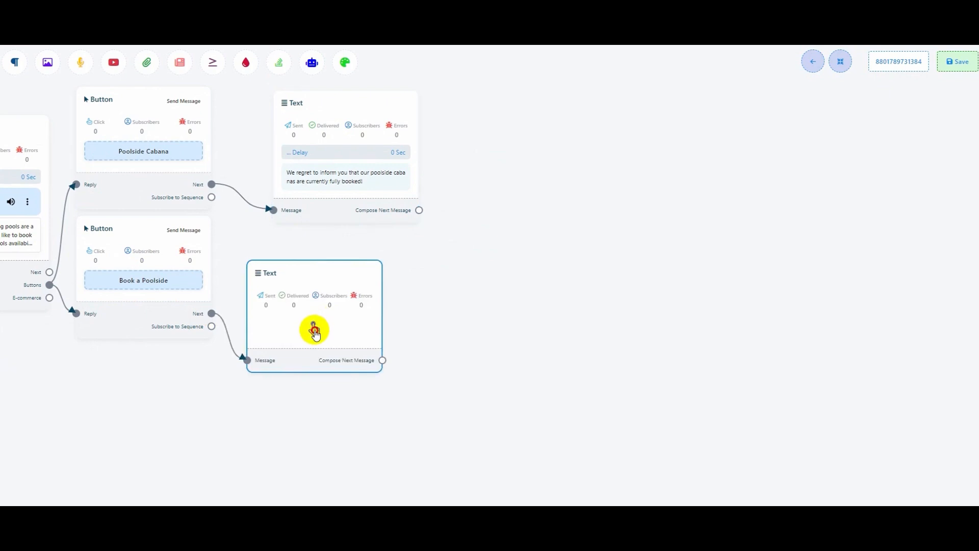
{"action": "double_click", "coordinate": [314, 328]}
{"action": "type", "text": "Great! Lets get the process started."}
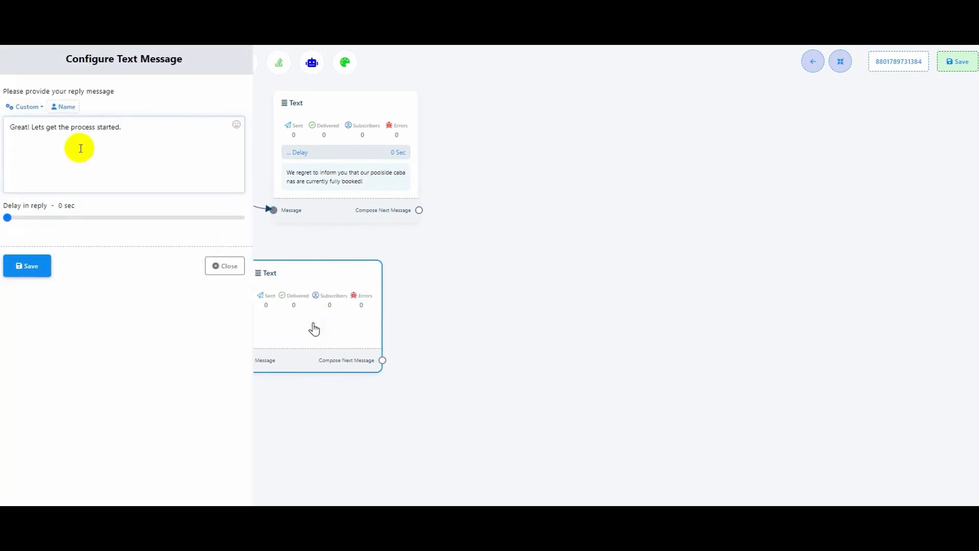
{"action": "left_click", "coordinate": [27, 266]}
{"action": "left_click", "coordinate": [843, 63]}
Add a User Input Flow block to the "Great! Lets get the process started." text's Compose Next Message output and move it closer.
{"action": "left_click_drag", "start_coordinate": [203, 289], "coordinate": [492, 234]}
{"action": "left_click_drag", "start_coordinate": [428, 432], "coordinate": [363, 387]}
{"action": "left_click", "coordinate": [462, 296]}
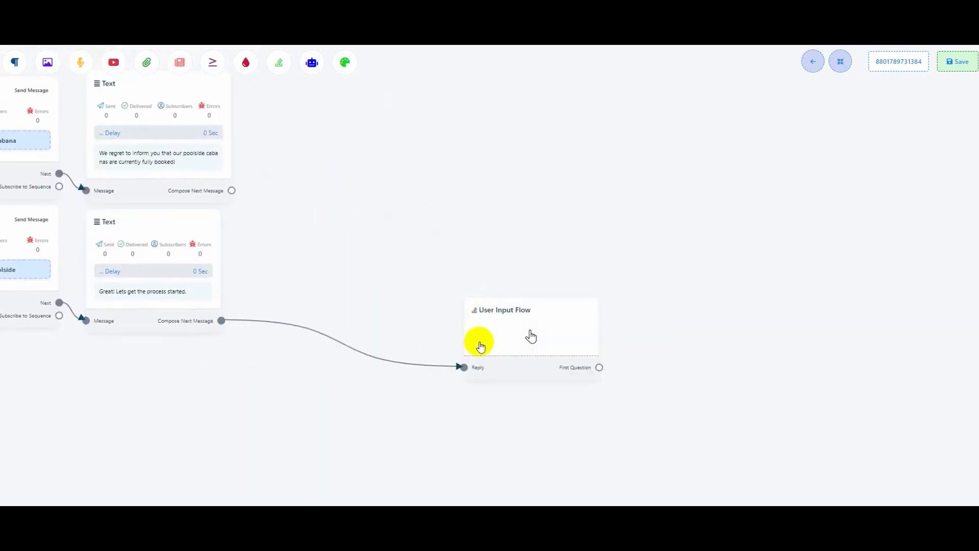
{"action": "left_click_drag", "start_coordinate": [479, 343], "coordinate": [325, 302]}
Name the user input campaign "Booking/Reservation" and save the User Input Flow block.
{"action": "double_click", "coordinate": [325, 302]}
{"action": "left_click", "coordinate": [99, 186]}
{"action": "type", "text": "Booking/Reservation"}
{"action": "left_click_drag", "start_coordinate": [11, 99], "coordinate": [103, 111]}
{"action": "left_click", "coordinate": [103, 110]}
{"action": "left_click", "coordinate": [27, 284]}
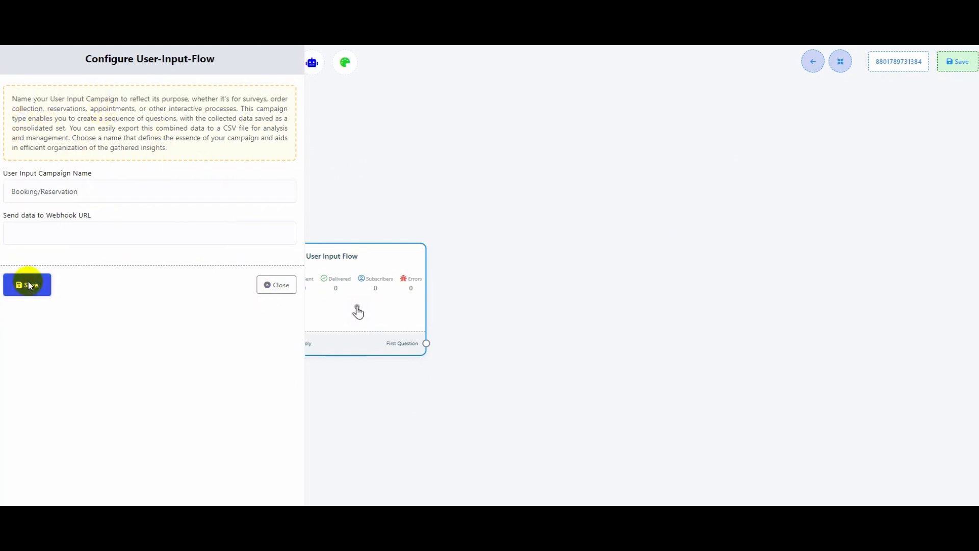
Move the first New Question closer and make it a free keyboard input asking "To assist you better, could you please provide your name?".
{"action": "left_click_drag", "start_coordinate": [488, 312], "coordinate": [340, 286]}
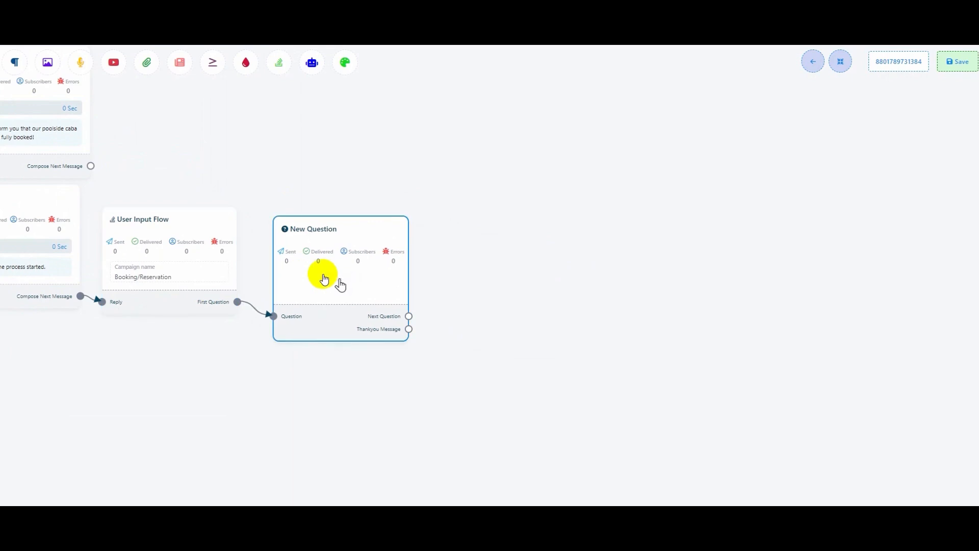
{"action": "double_click", "coordinate": [341, 285]}
{"action": "left_click", "coordinate": [12, 110]}
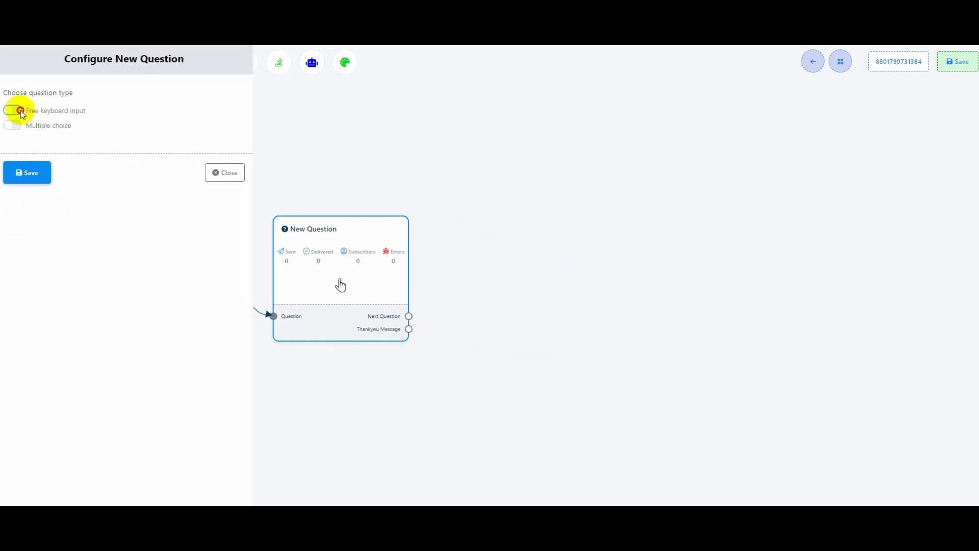
{"action": "left_click", "coordinate": [107, 193]}
{"action": "type", "text": "To assist you better, could you please provide your name?"}
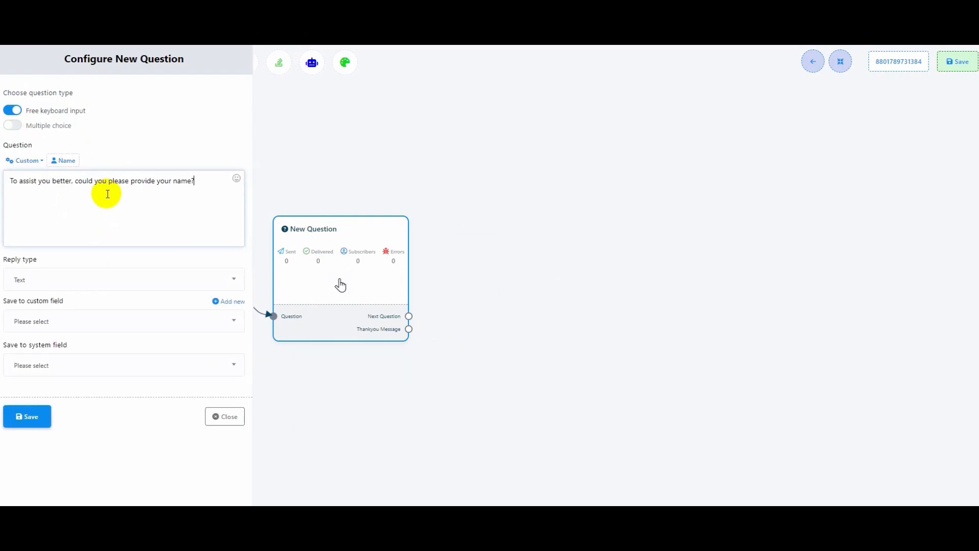
Store the reply to the name question in the Name custom field, save the block, and rearrange the flow.
{"action": "left_click", "coordinate": [91, 320]}
{"action": "left_click", "coordinate": [44, 438]}
{"action": "left_click", "coordinate": [27, 416]}
{"action": "left_click", "coordinate": [841, 62]}
Add a multiple choice question after the name question reading "Great #Name# Could you please provide the date for your reservation?".
{"action": "left_click_drag", "start_coordinate": [274, 343], "coordinate": [433, 285]}
{"action": "double_click", "coordinate": [432, 312]}
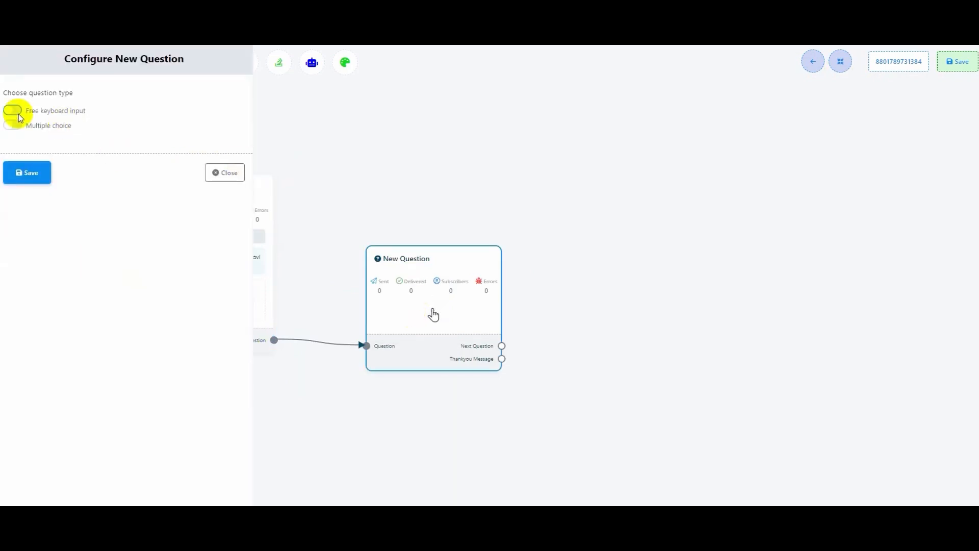
{"action": "left_click", "coordinate": [12, 125]}
{"action": "left_click", "coordinate": [61, 185]}
{"action": "type", "text": "Great"}
{"action": "left_click", "coordinate": [25, 160]}
{"action": "left_click", "coordinate": [35, 204]}
{"action": "type", "text": "Could you please provide the date for your reservat"}
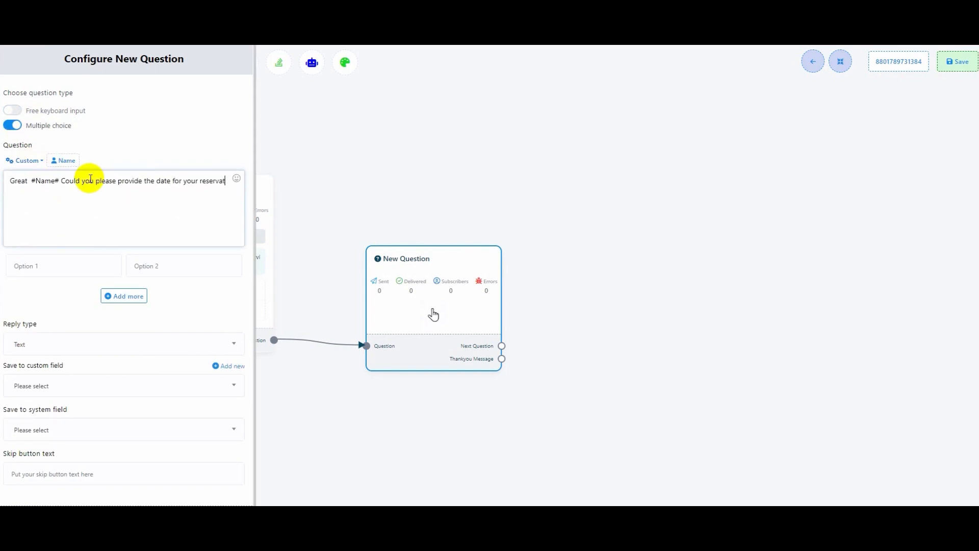
{"action": "type", "text": "ion?"}
Give the reservation date question the options "Today", "Tomorrow" and "Any day next week", and save it.
{"action": "left_click", "coordinate": [54, 272]}
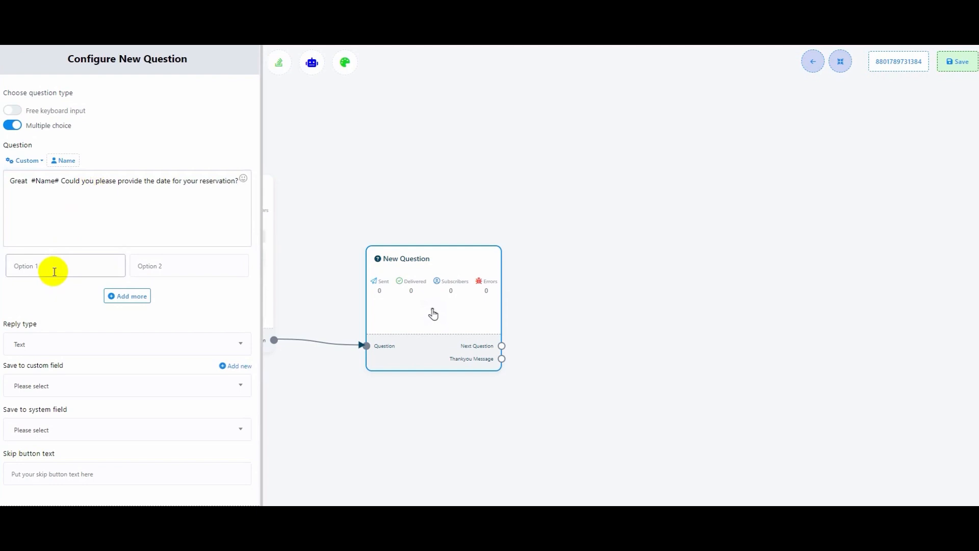
{"action": "left_click", "coordinate": [143, 267]}
{"action": "type", "text": "Tomorrow"}
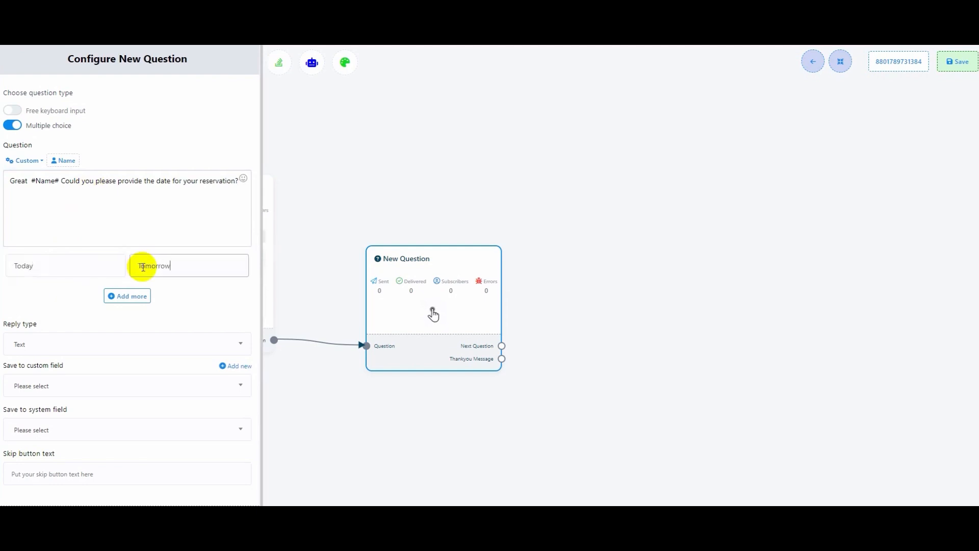
{"action": "left_click", "coordinate": [137, 296]}
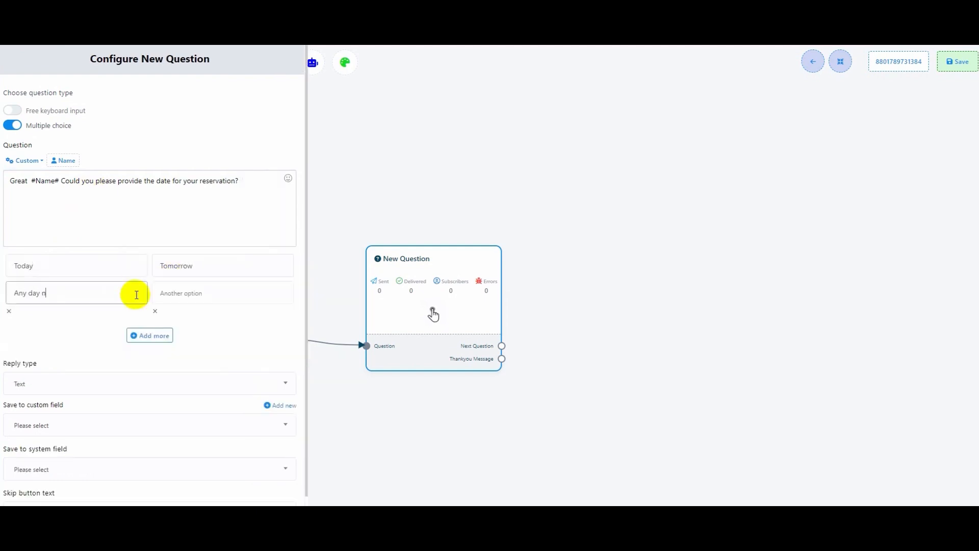
{"action": "type", "text": "eek"}
{"action": "scroll", "coordinate": [136, 416], "scroll_direction": "down", "scroll_amount": 1}
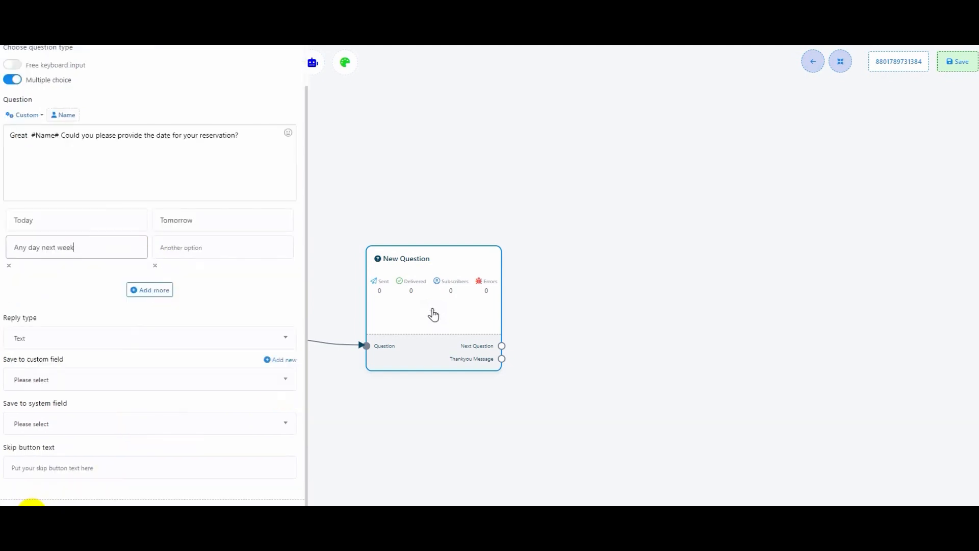
{"action": "left_click", "coordinate": [32, 502]}
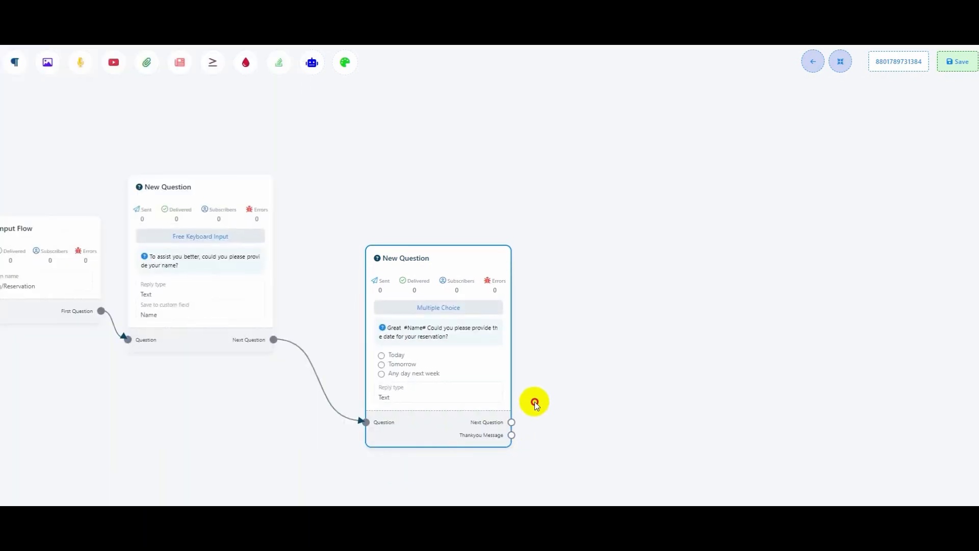
Add another question to the reservation date question's Next Question output and set its type to free keyboard input.
{"action": "left_click_drag", "start_coordinate": [533, 400], "coordinate": [439, 369]}
{"action": "left_click_drag", "start_coordinate": [376, 374], "coordinate": [546, 275]}
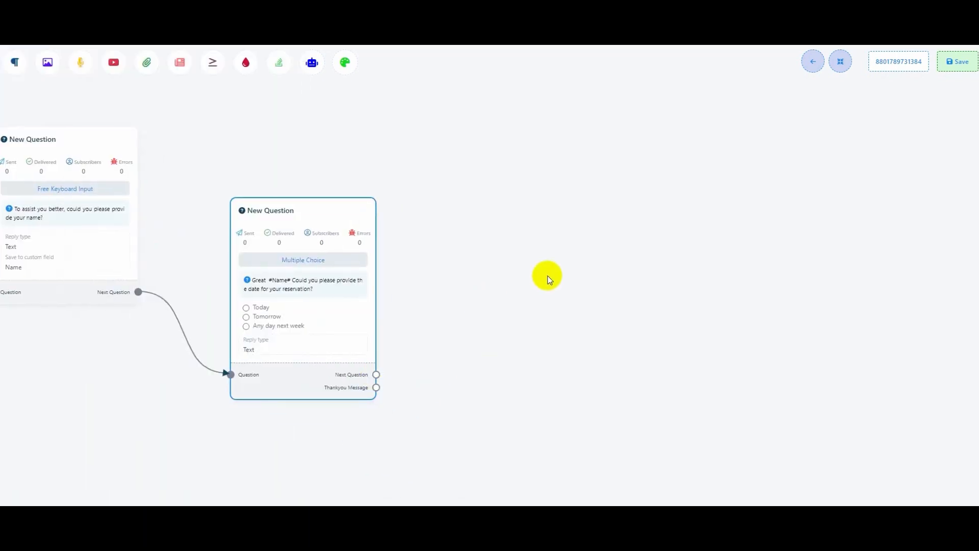
{"action": "double_click", "coordinate": [607, 345]}
{"action": "left_click", "coordinate": [13, 111]}
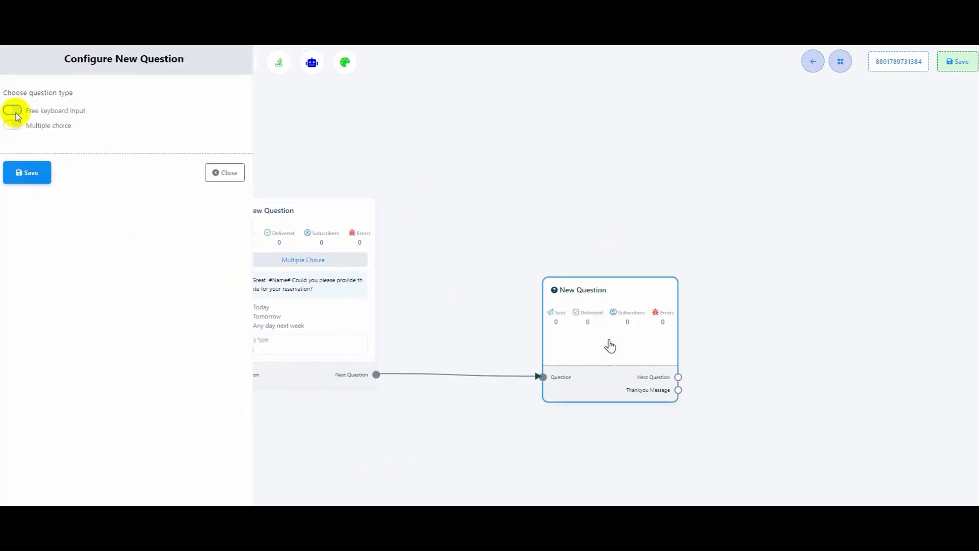
Enter the question "Wonderful, kindly wait until the confirmation for your reservation. Please provide us with your most recent contact number to get notified for your reservation!".
{"action": "left_click", "coordinate": [53, 184]}
{"action": "type", "text": "Wonderful, kindly wait until the confirmation for your reservation. Please provide"}
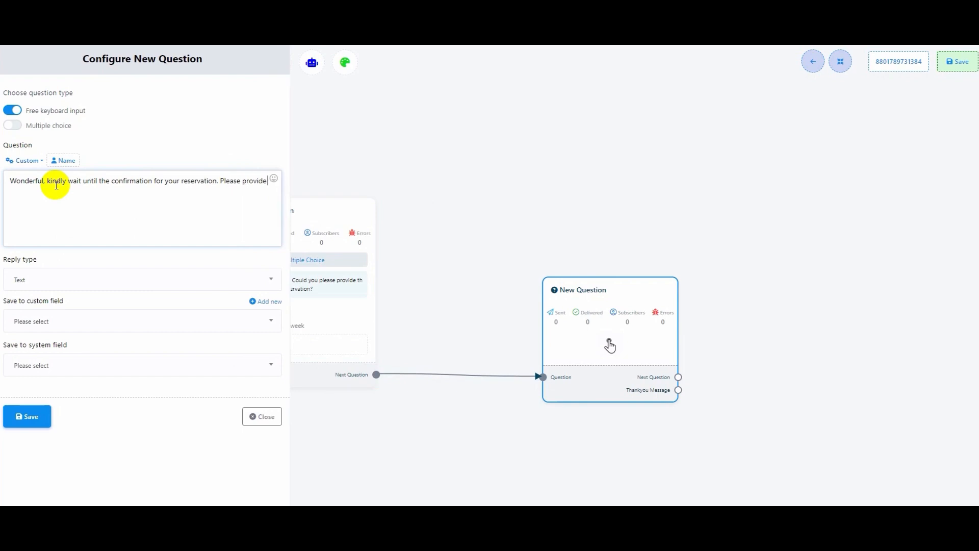
{"action": "type", "text": " us with your most recent contact number to get notified for your reserv"}
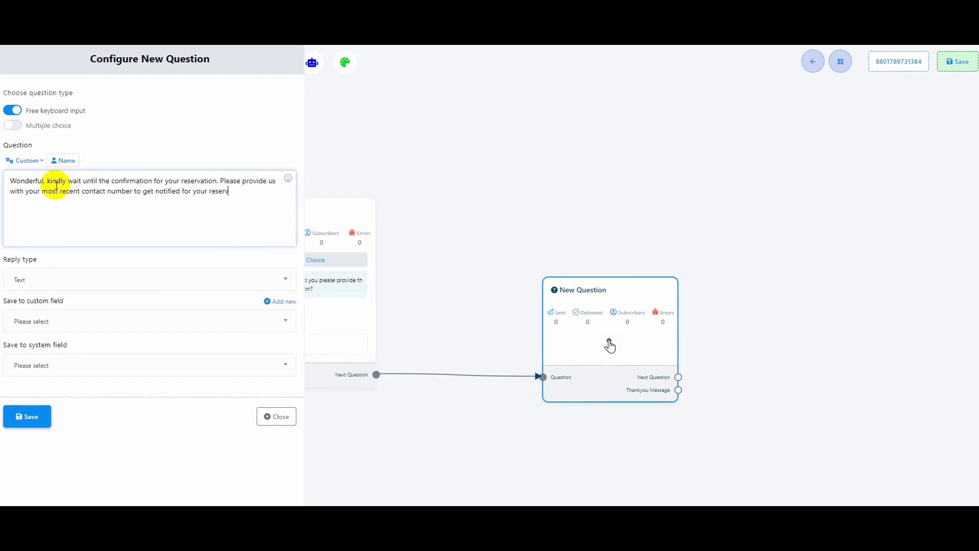
{"action": "type", "text": "ation!"}
Set the contact number question's reply type to Number and its system field to Phone, save it, and rearrange the flow.
{"action": "left_click", "coordinate": [88, 279]}
{"action": "left_click", "coordinate": [27, 395]}
{"action": "left_click", "coordinate": [79, 366]}
{"action": "scroll", "coordinate": [45, 492], "scroll_direction": "down", "scroll_amount": 1}
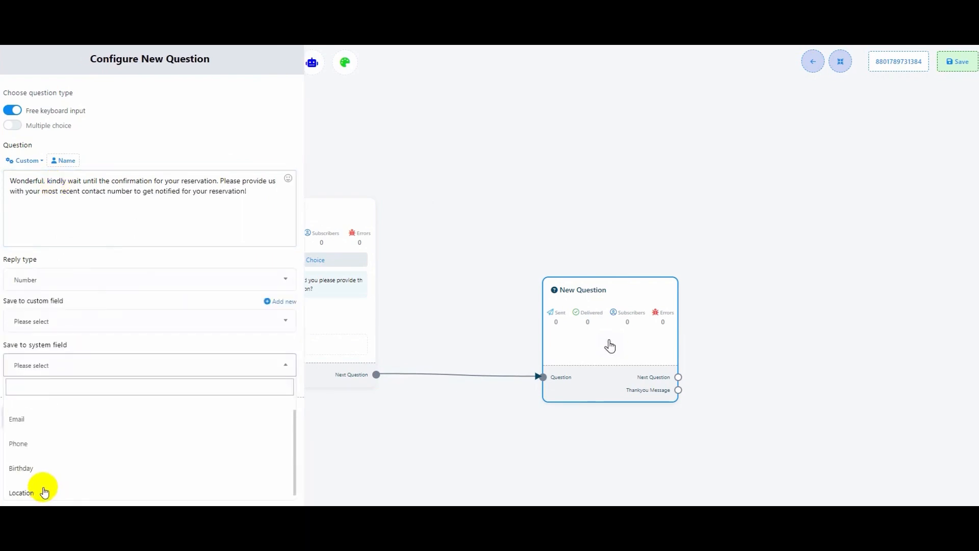
{"action": "left_click", "coordinate": [18, 443]}
{"action": "left_click", "coordinate": [25, 417]}
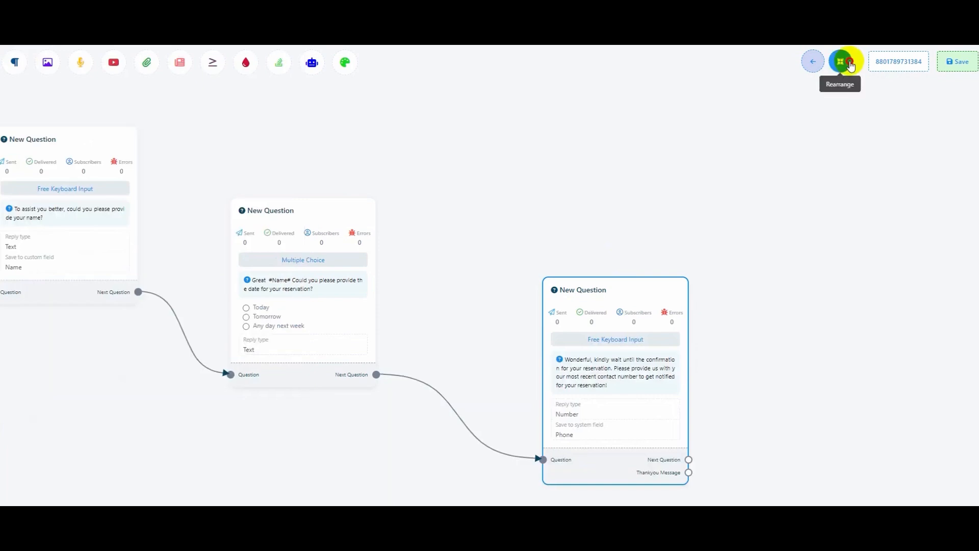
{"action": "left_click", "coordinate": [849, 65]}
Add a Text block to the contact number question's Thankyou Message output and move it closer.
{"action": "left_click_drag", "start_coordinate": [266, 375], "coordinate": [421, 270]}
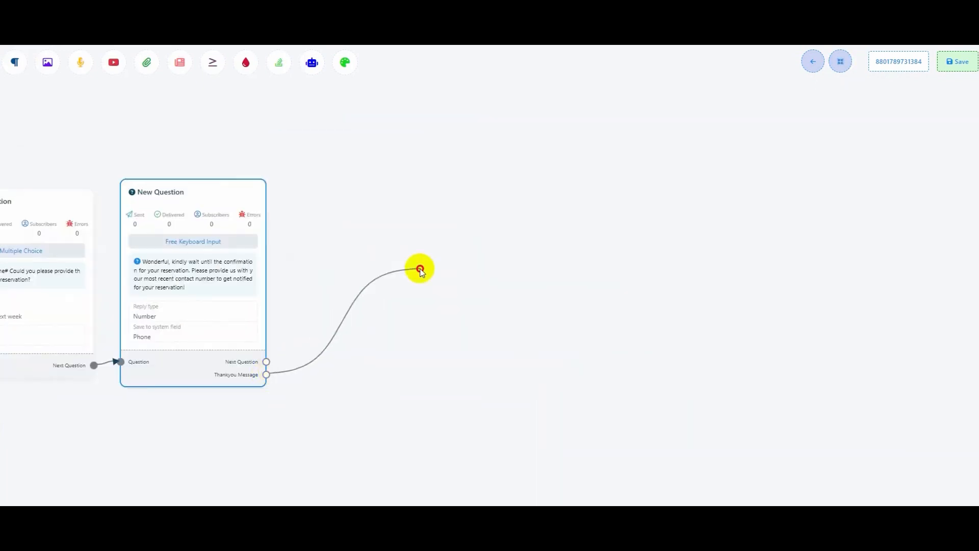
{"action": "left_click", "coordinate": [457, 276]}
{"action": "left_click_drag", "start_coordinate": [493, 332], "coordinate": [390, 274]}
Make the text read "Thank you for your stay at hotel La Petite! We are delighted to host you with our best possible services!" and save it.
{"action": "double_click", "coordinate": [390, 273]}
{"action": "type", "text": "Thank you for your stay at hotel La Petite! We are delig"}
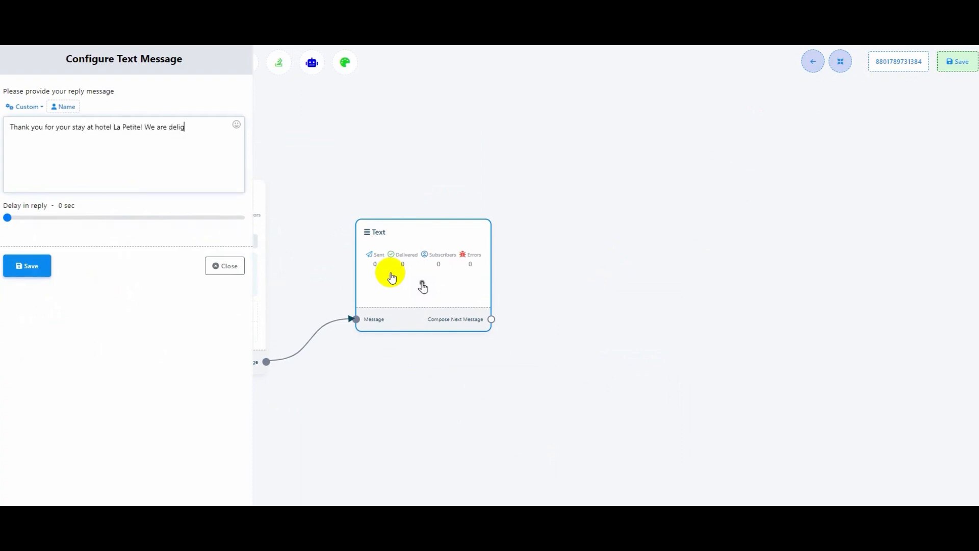
{"action": "type", "text": "ost you with our best possible"}
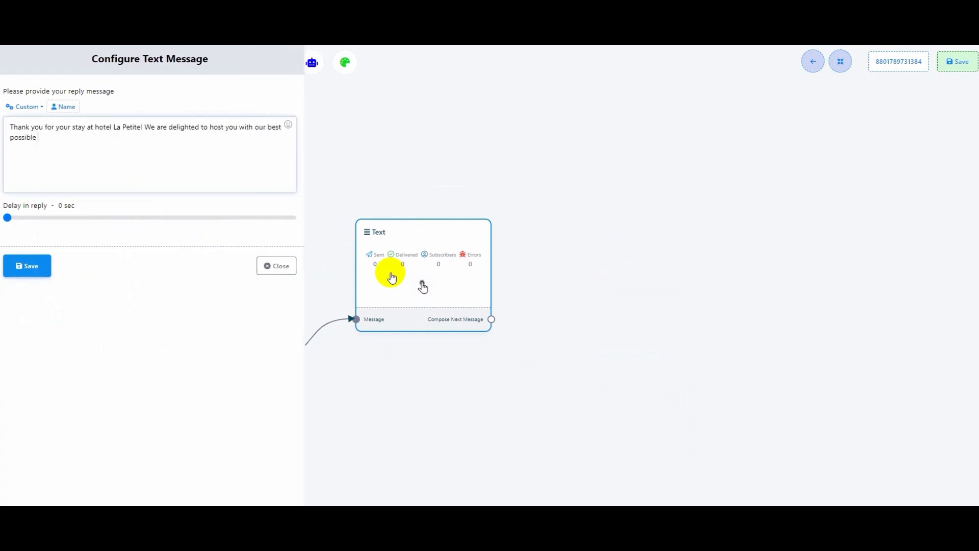
{"action": "left_click", "coordinate": [27, 268]}
Rearrange the flow and move the Check-in & Out and Gourmet Breakfast button blocks into the free space below the pool branch.
{"action": "left_click", "coordinate": [840, 61]}
{"action": "scroll", "coordinate": [267, 167], "scroll_direction": "down", "scroll_amount": 4}
{"action": "left_click_drag", "start_coordinate": [155, 408], "coordinate": [548, 407]}
{"action": "left_click_drag", "start_coordinate": [246, 389], "coordinate": [496, 364]}
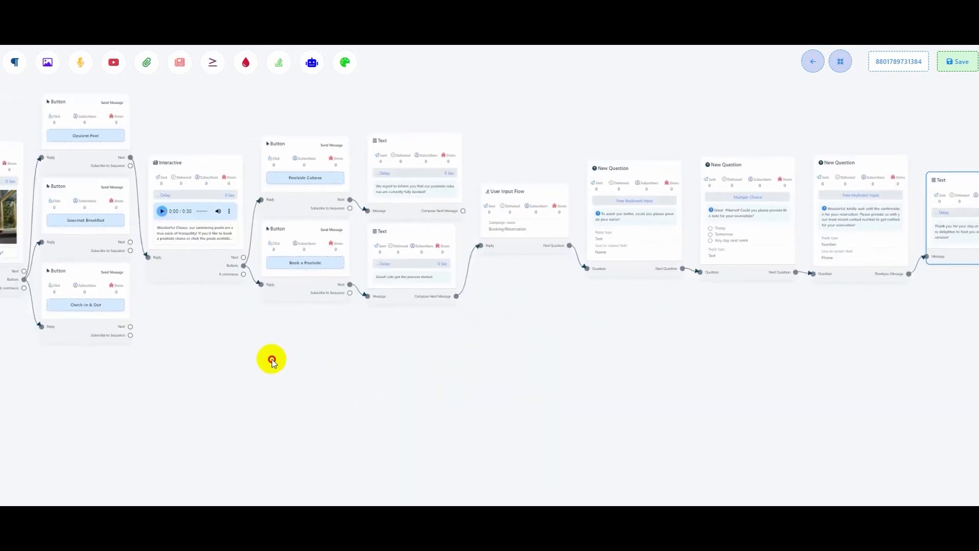
{"action": "left_click_drag", "start_coordinate": [271, 359], "coordinate": [472, 347]}
{"action": "left_click_drag", "start_coordinate": [208, 396], "coordinate": [385, 418]}
{"action": "left_click_drag", "start_coordinate": [151, 357], "coordinate": [126, 347]}
{"action": "left_click_drag", "start_coordinate": [234, 332], "coordinate": [115, 415]}
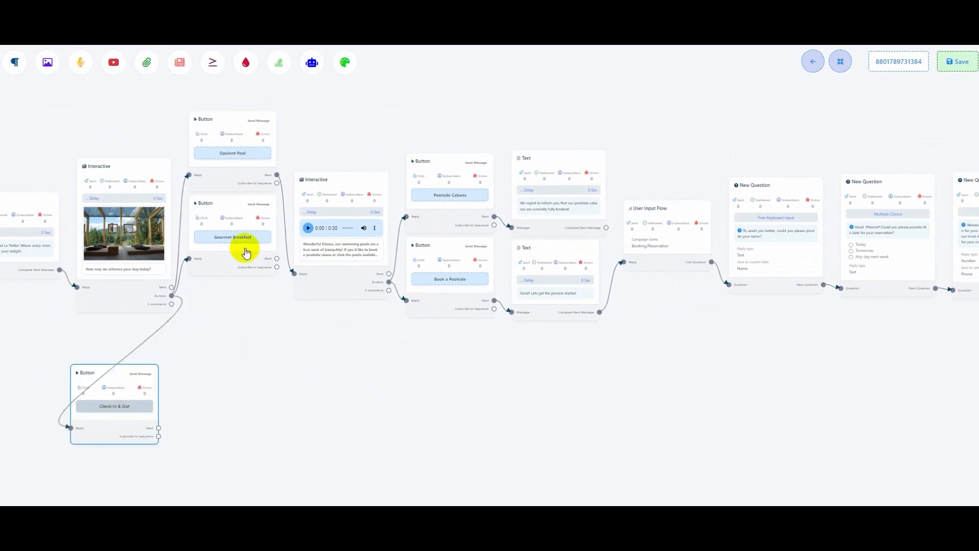
{"action": "left_click_drag", "start_coordinate": [244, 252], "coordinate": [224, 384]}
{"action": "left_click_drag", "start_coordinate": [350, 433], "coordinate": [348, 271]}
{"action": "left_click_drag", "start_coordinate": [232, 241], "coordinate": [296, 204]}
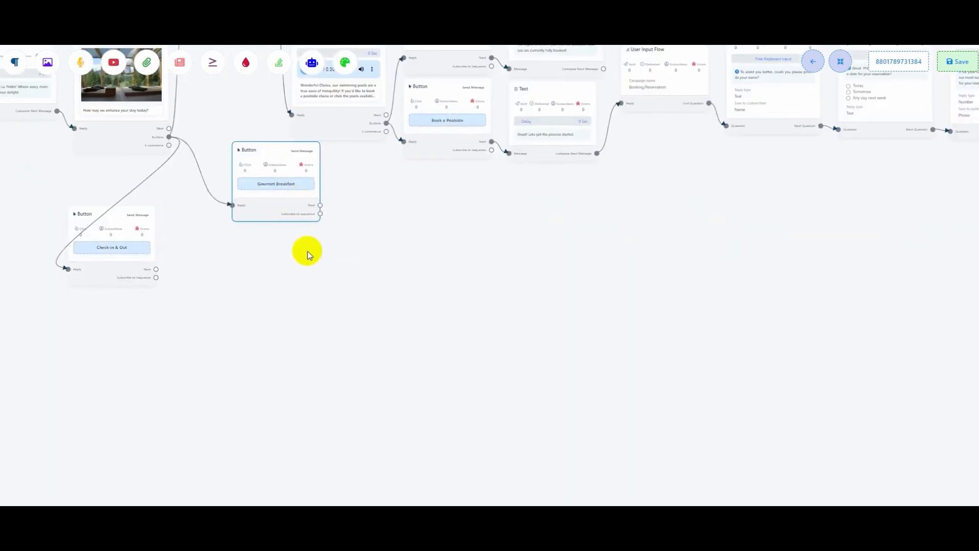
{"action": "left_click_drag", "start_coordinate": [273, 190], "coordinate": [272, 233]}
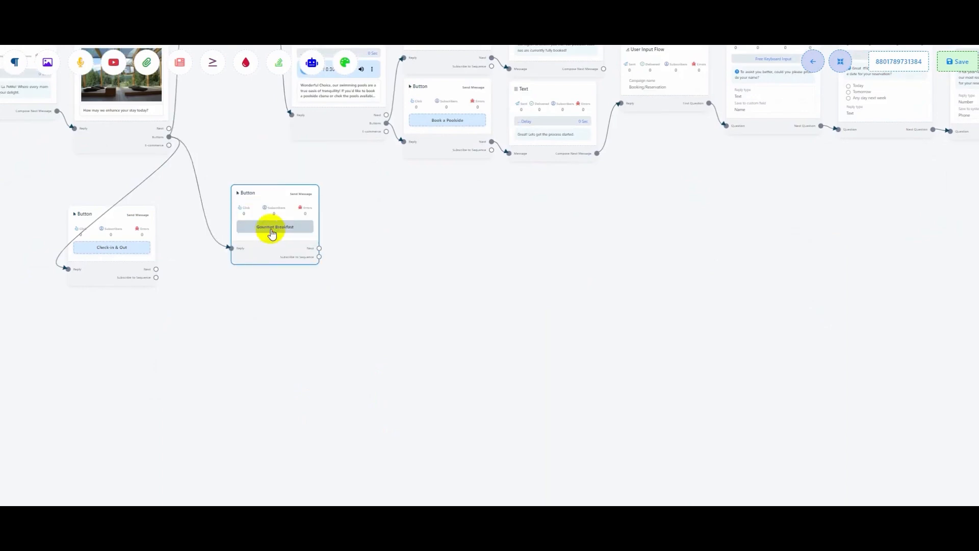
Add an Audio block beside Gourmet Breakfast and connect the button's Next output to its Message input.
{"action": "scroll", "coordinate": [332, 266], "scroll_direction": "up", "scroll_amount": 2}
{"action": "left_click_drag", "start_coordinate": [331, 268], "coordinate": [393, 264]}
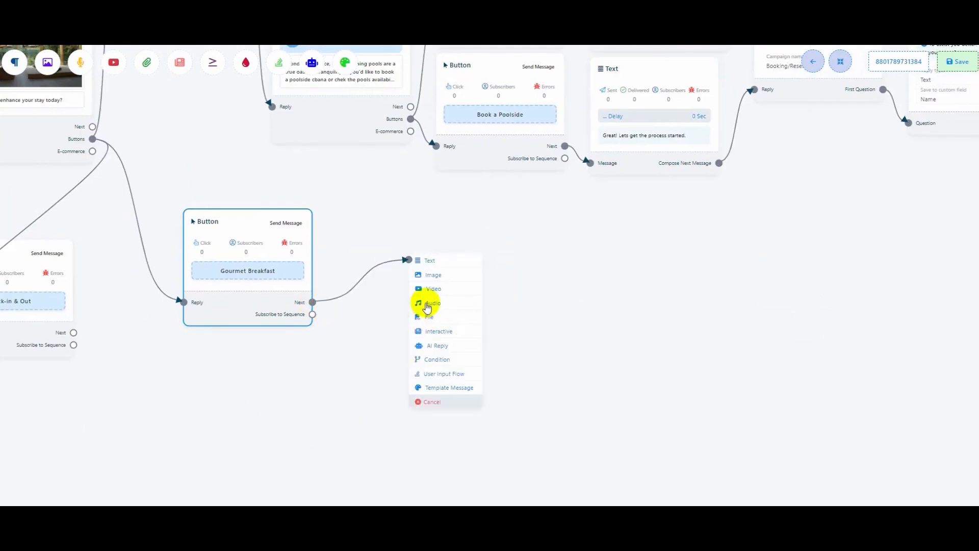
{"action": "left_click", "coordinate": [435, 309]}
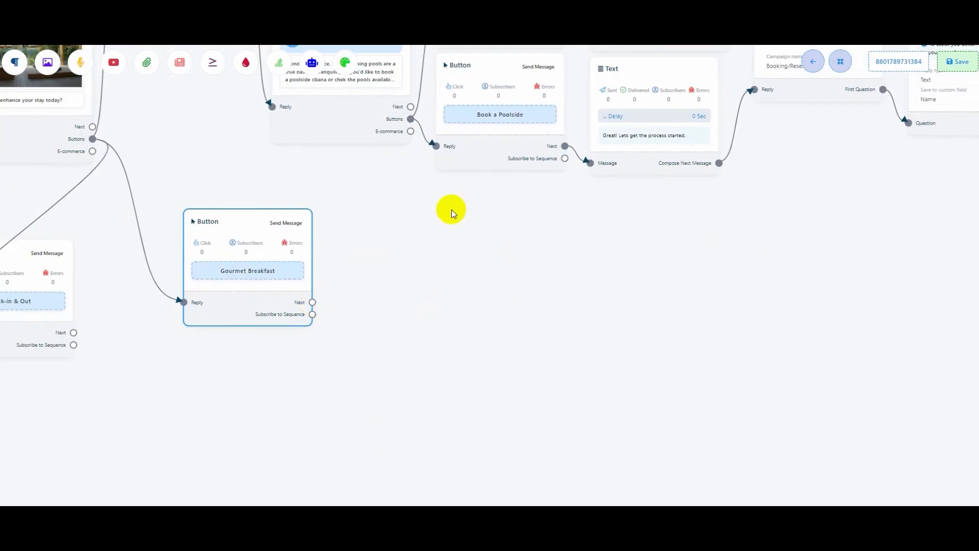
{"action": "left_click_drag", "start_coordinate": [80, 61], "coordinate": [412, 284]}
{"action": "left_click_drag", "start_coordinate": [315, 304], "coordinate": [414, 380]}
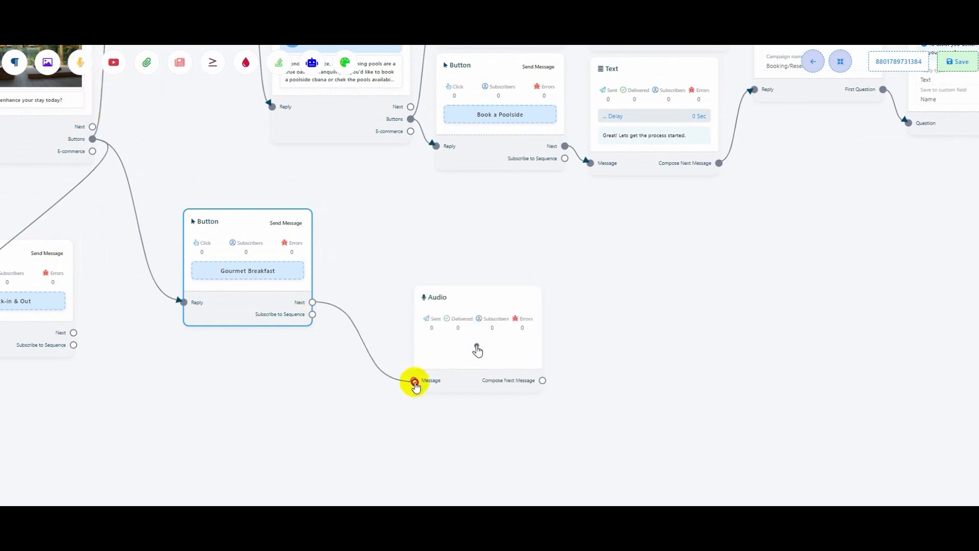
Upload the glass-of-wine-143532 file to the Audio block, save it, and move the block closer to Gourmet Breakfast.
{"action": "left_click", "coordinate": [453, 345]}
{"action": "left_click", "coordinate": [125, 171]}
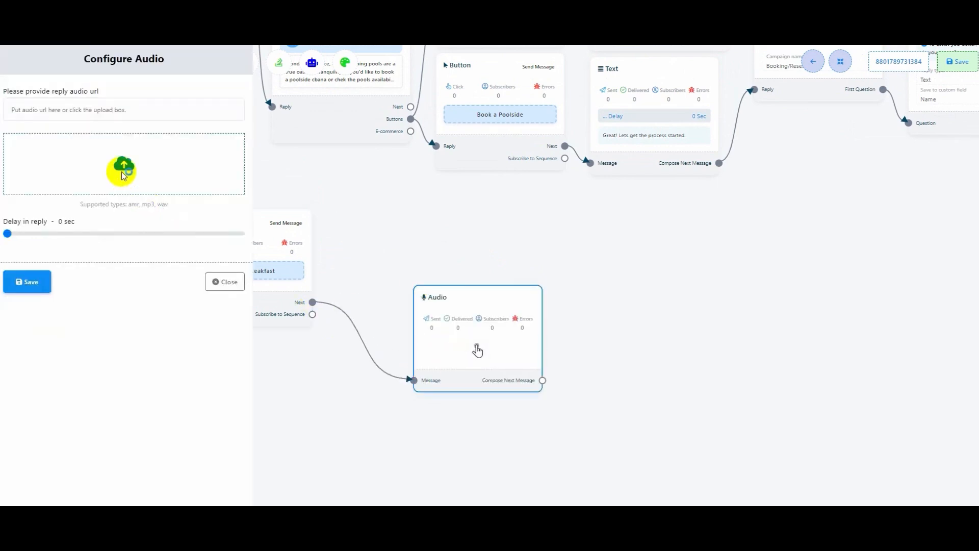
{"action": "left_click", "coordinate": [115, 102]}
{"action": "left_click", "coordinate": [247, 232]}
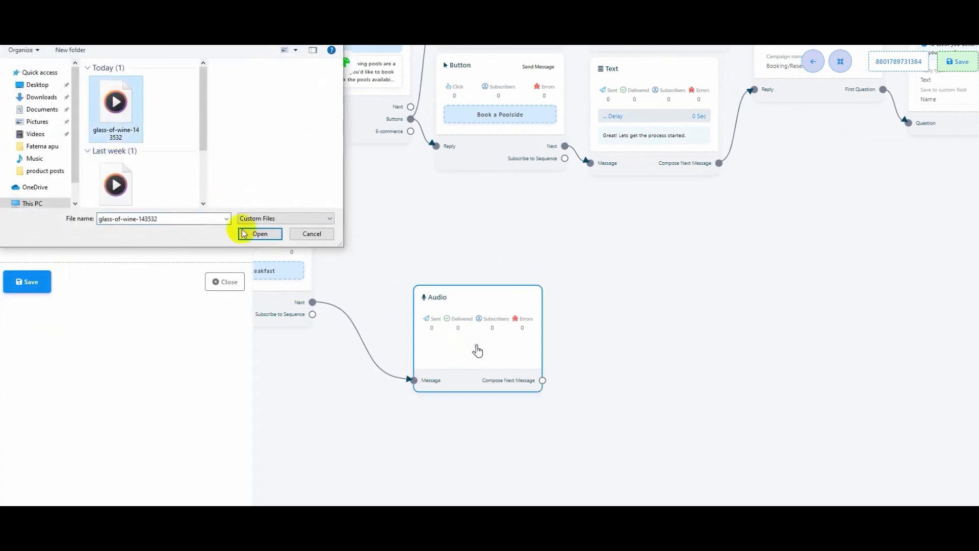
{"action": "left_click", "coordinate": [467, 386]}
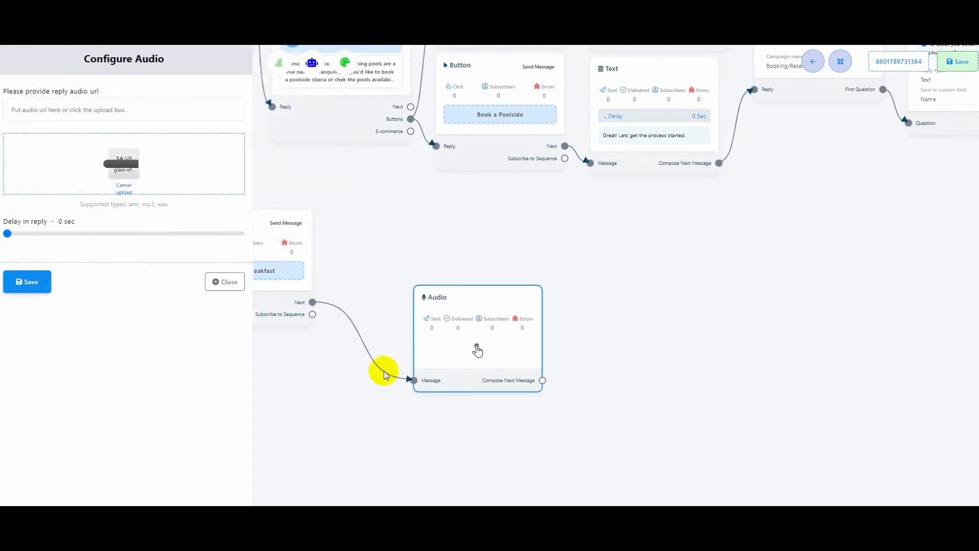
{"action": "left_click", "coordinate": [21, 282]}
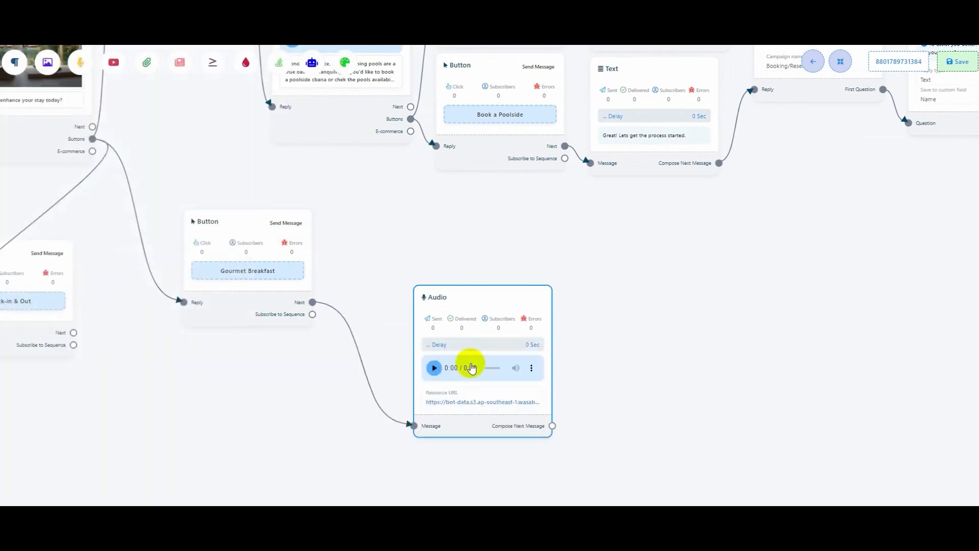
{"action": "left_click_drag", "start_coordinate": [459, 313], "coordinate": [387, 243]}
Add an Interactive block to the Audio block's Compose Next Message output and move it closer.
{"action": "left_click_drag", "start_coordinate": [566, 317], "coordinate": [499, 304]}
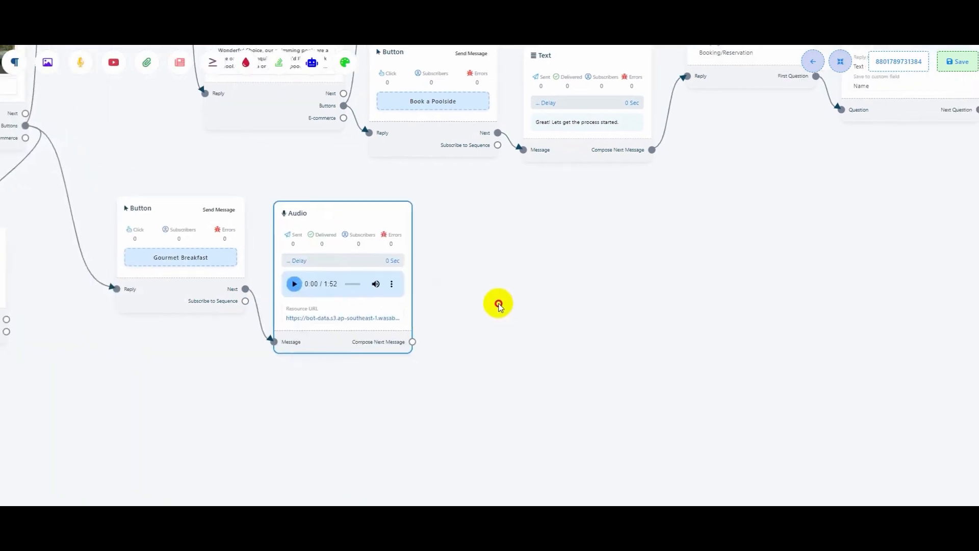
{"action": "left_click_drag", "start_coordinate": [413, 342], "coordinate": [553, 357]}
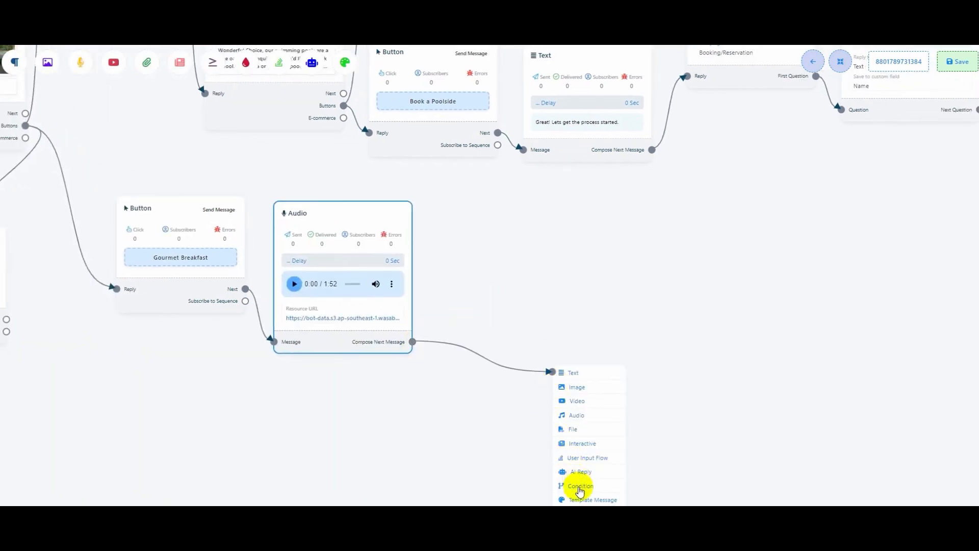
{"action": "left_click", "coordinate": [573, 451]}
{"action": "left_click_drag", "start_coordinate": [620, 463], "coordinate": [508, 234]}
Save the Interactive block's body as "Please choose any of the action below to see the menu or make a reservation for breakfast at a specific time!".
{"action": "double_click", "coordinate": [505, 293]}
{"action": "left_click", "coordinate": [116, 235]}
{"action": "type", "text": "Pl"}
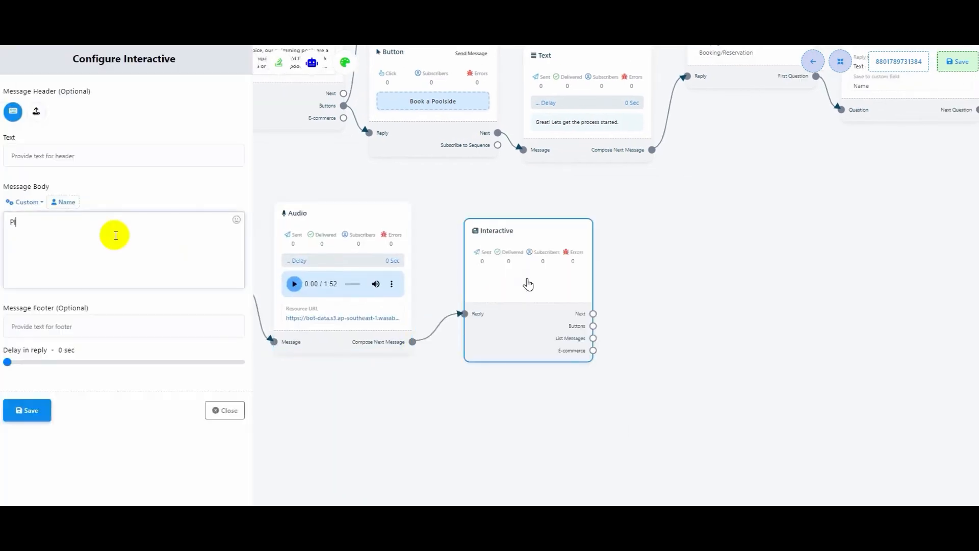
{"action": "type", "text": "ease choose any of the ac"}
{"action": "type", "text": "tion below to see th"}
{"action": "type", "text": "or ma"}
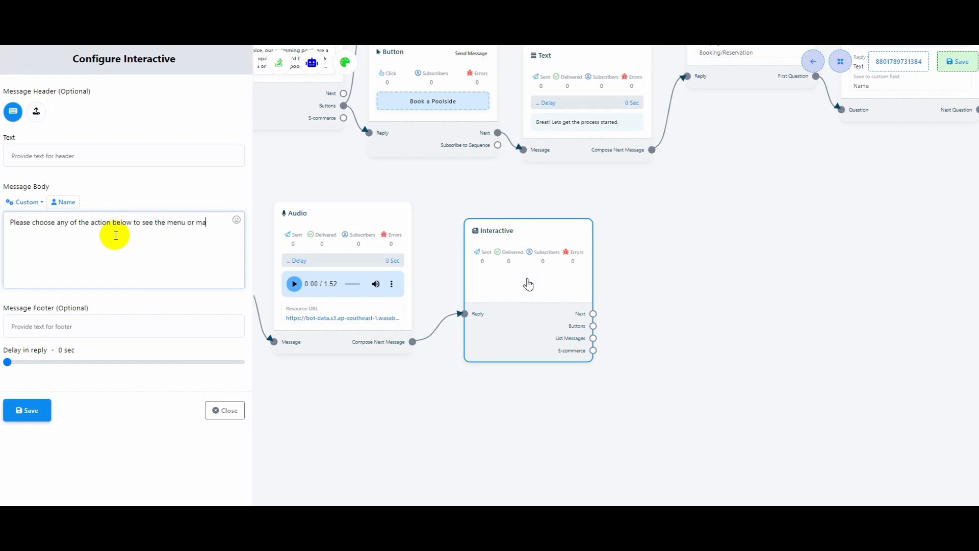
{"action": "type", "text": "ke a reservation for"}
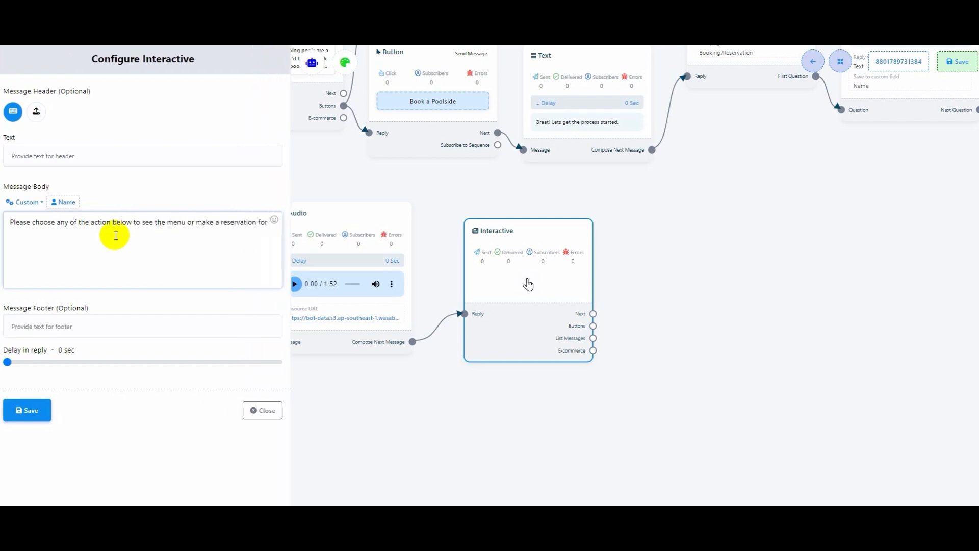
{"action": "type", "text": " breakfast at a specific tim"}
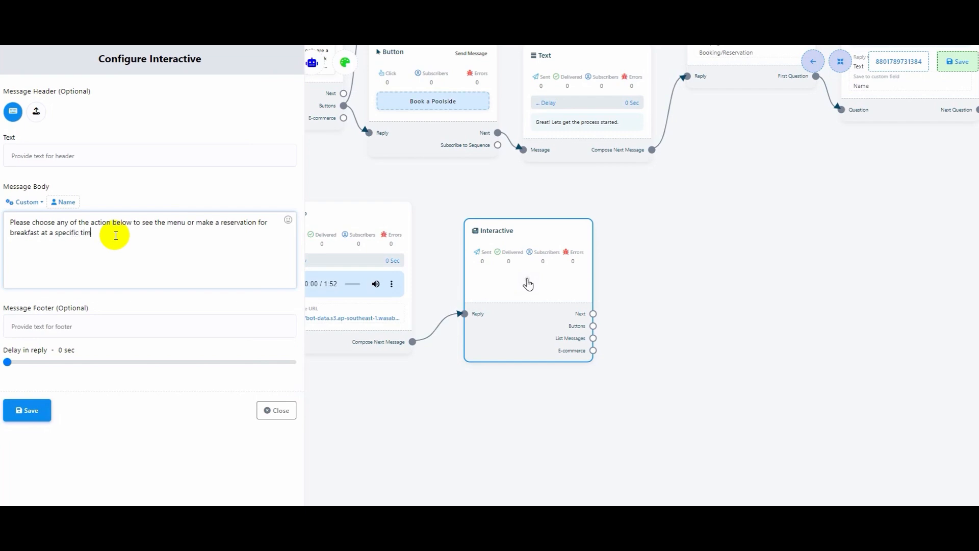
{"action": "type", "text": "e!"}
{"action": "left_click", "coordinate": [26, 412]}
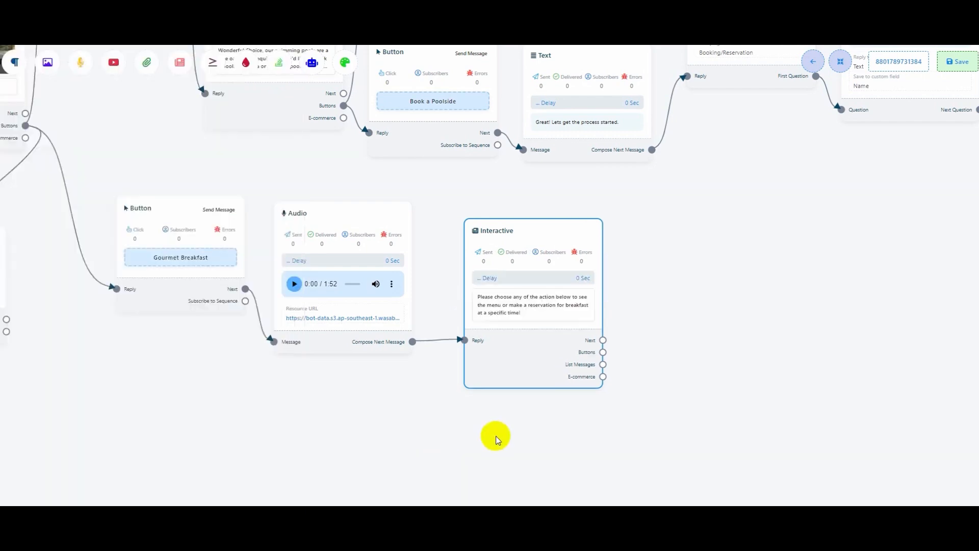
Connect two Button blocks to the Interactive block's Buttons output and configure the upper one as Human Assistance, System Default Action Button, Chat with human.
{"action": "left_click_drag", "start_coordinate": [502, 435], "coordinate": [229, 428]}
{"action": "left_click_drag", "start_coordinate": [325, 344], "coordinate": [424, 397]}
{"action": "left_click", "coordinate": [424, 271]}
{"action": "left_click", "coordinate": [124, 110]}
{"action": "type", "text": "Hu"}
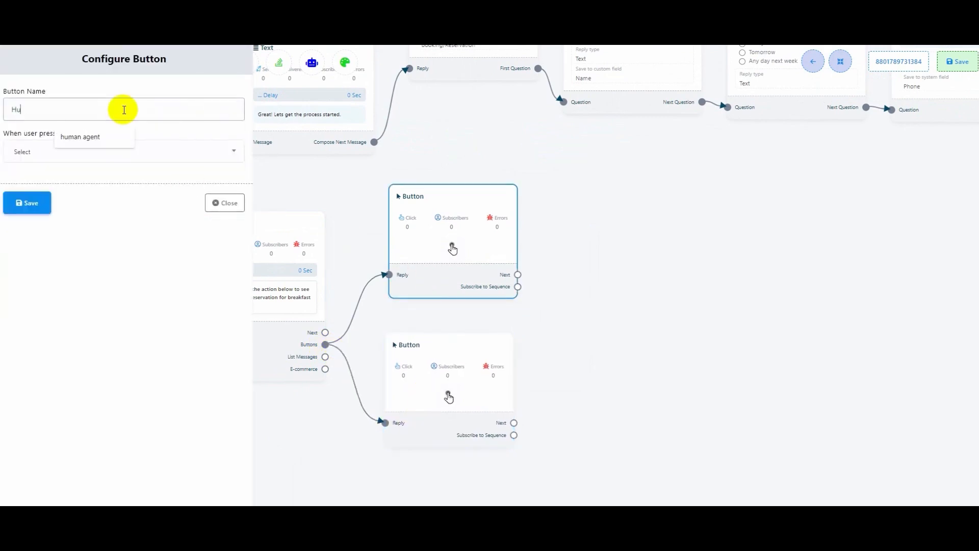
{"action": "type", "text": "man Assistance"}
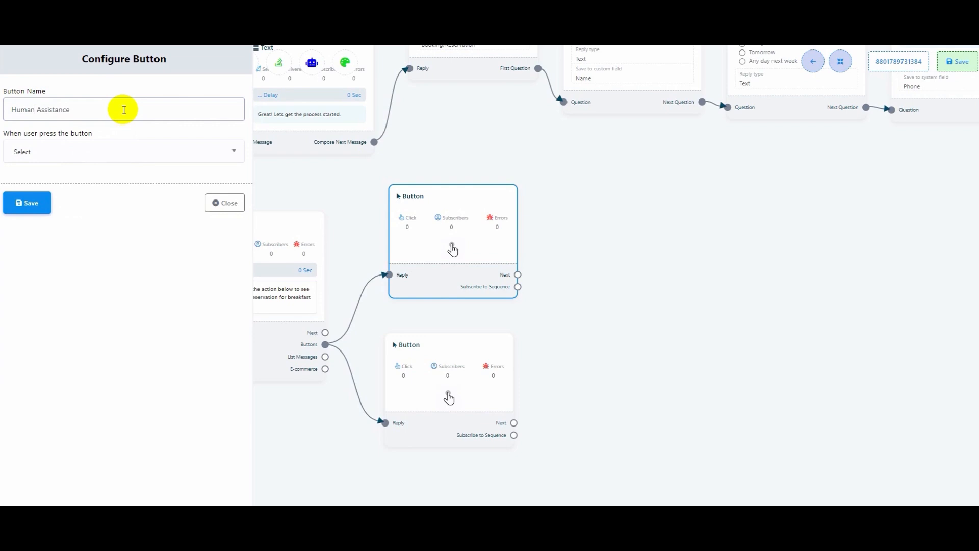
{"action": "left_click", "coordinate": [118, 156]}
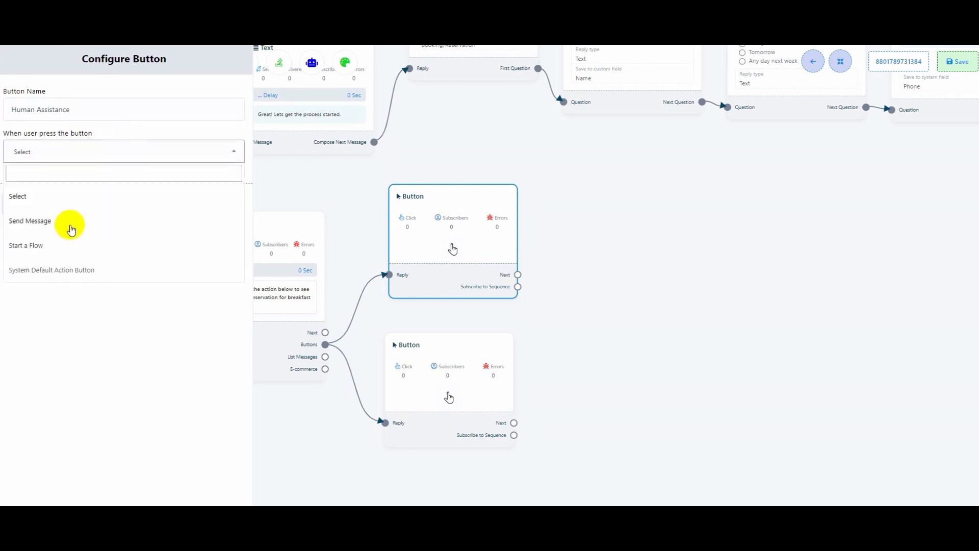
{"action": "left_click", "coordinate": [45, 270]}
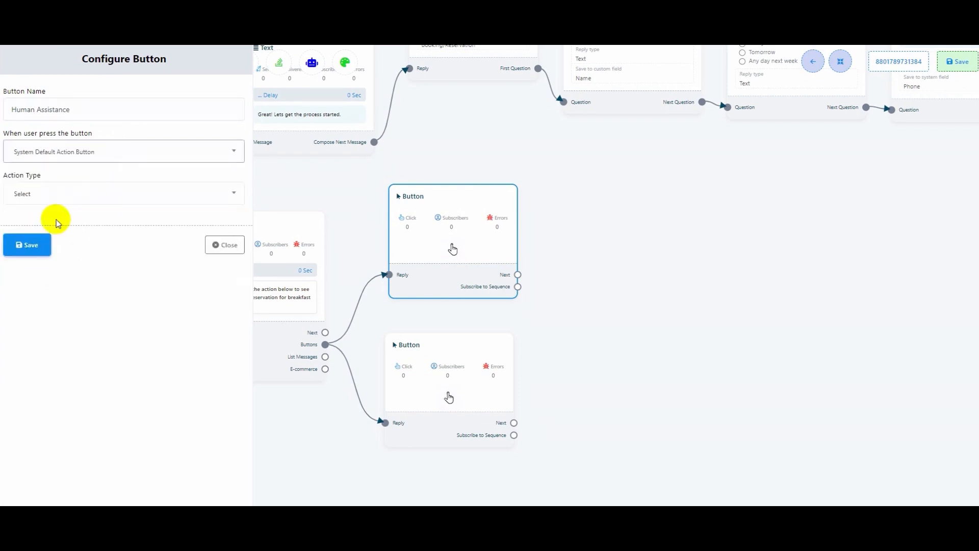
{"action": "left_click", "coordinate": [63, 198]}
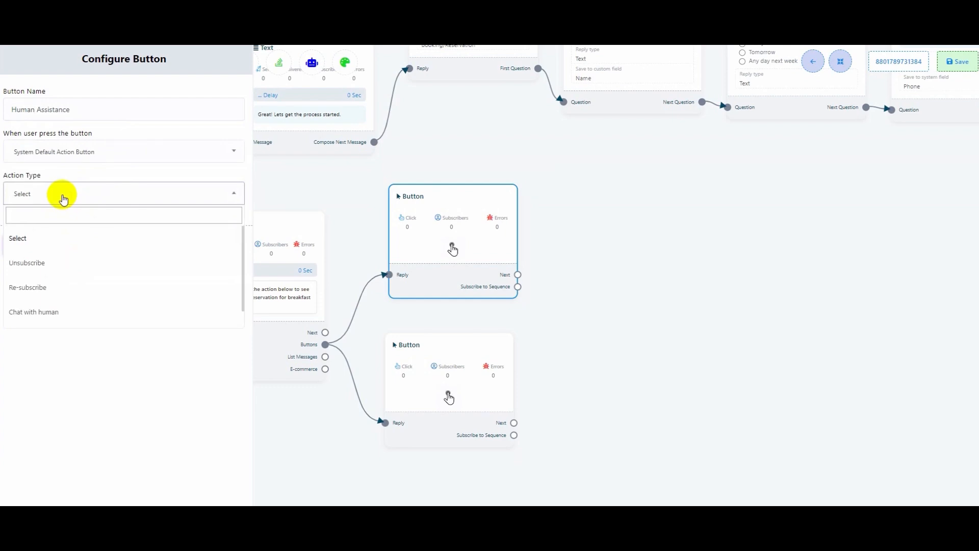
{"action": "left_click", "coordinate": [48, 312]}
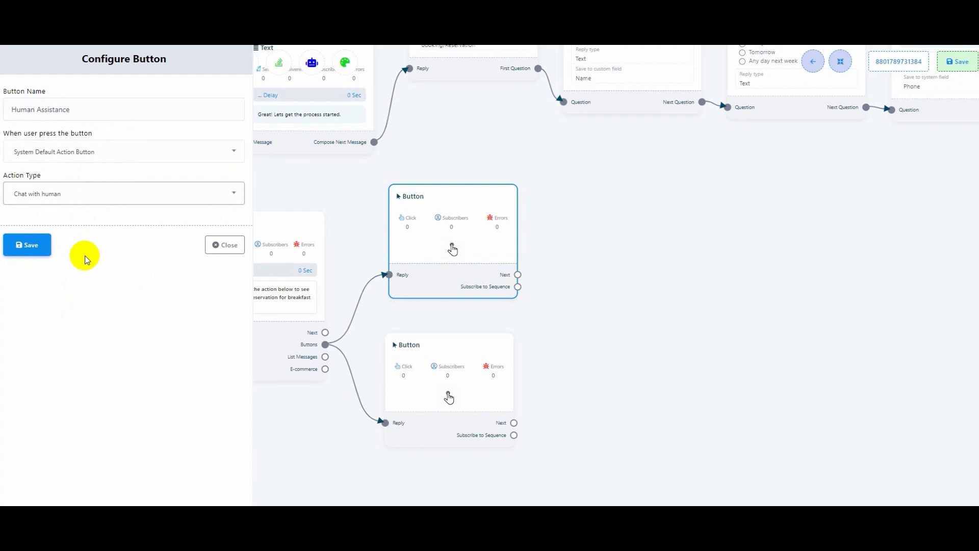
{"action": "left_click", "coordinate": [27, 244]}
Name the lower Button block Breakfast menu, set its action to Send Message, and save it.
{"action": "left_click", "coordinate": [415, 392]}
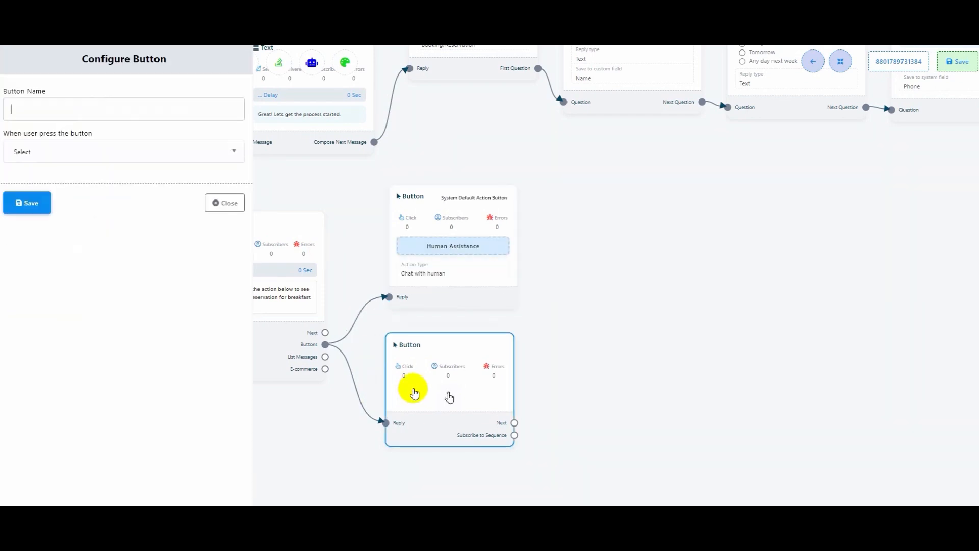
{"action": "left_click", "coordinate": [49, 108]}
{"action": "type", "text": "Brea"}
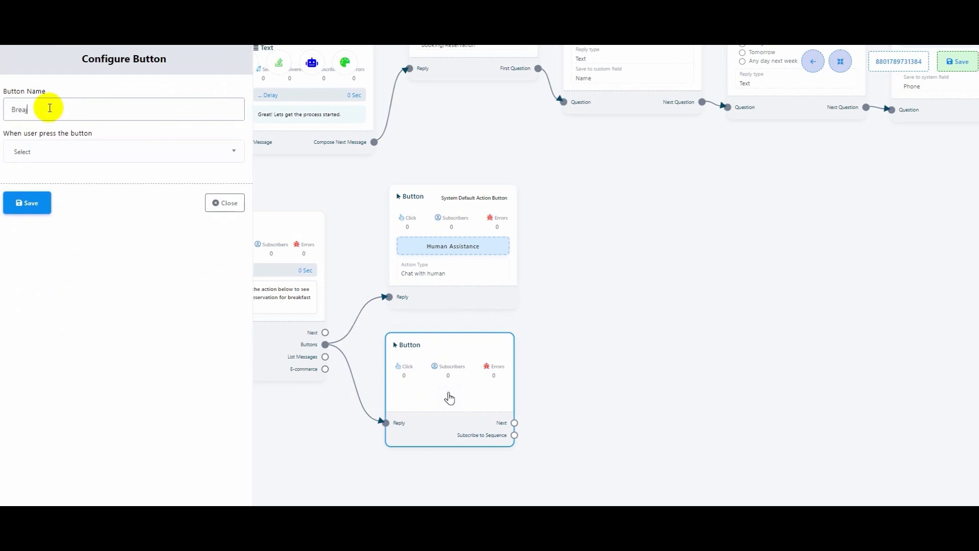
{"action": "type", "text": "kfast menu"}
{"action": "left_click", "coordinate": [84, 151]}
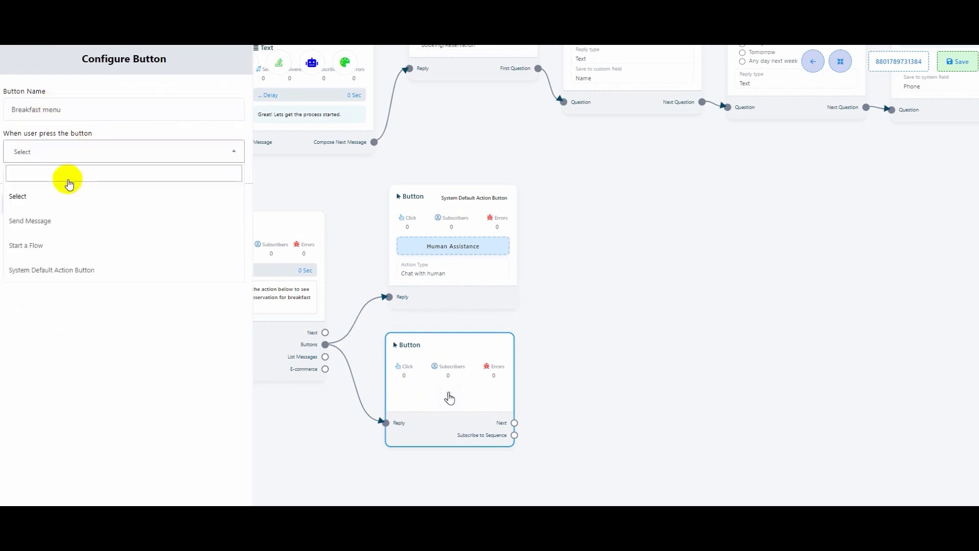
{"action": "left_click", "coordinate": [35, 220]}
{"action": "left_click", "coordinate": [27, 491]}
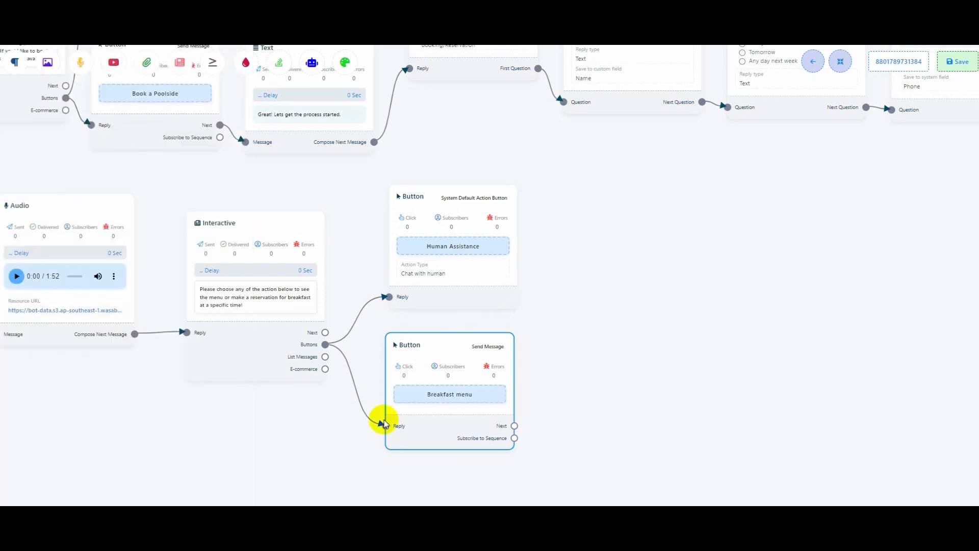
Connect a Text block to the Breakfast menu button's Next output and save its message as "Have a look on the menu & have a good day!".
{"action": "left_click_drag", "start_coordinate": [474, 392], "coordinate": [512, 362]}
{"action": "left_click", "coordinate": [538, 363]}
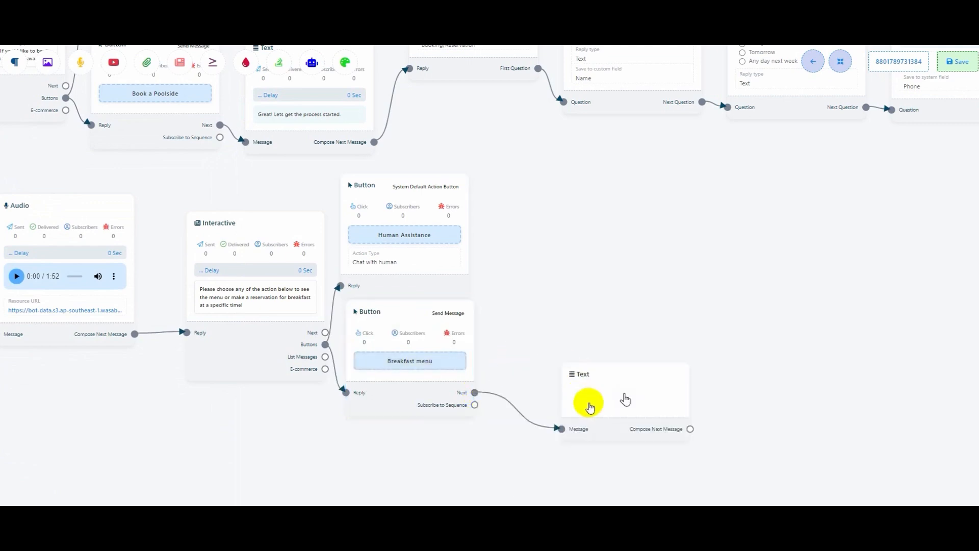
{"action": "left_click", "coordinate": [69, 155]}
{"action": "type", "text": "Have a look on the menu & have a good day!"}
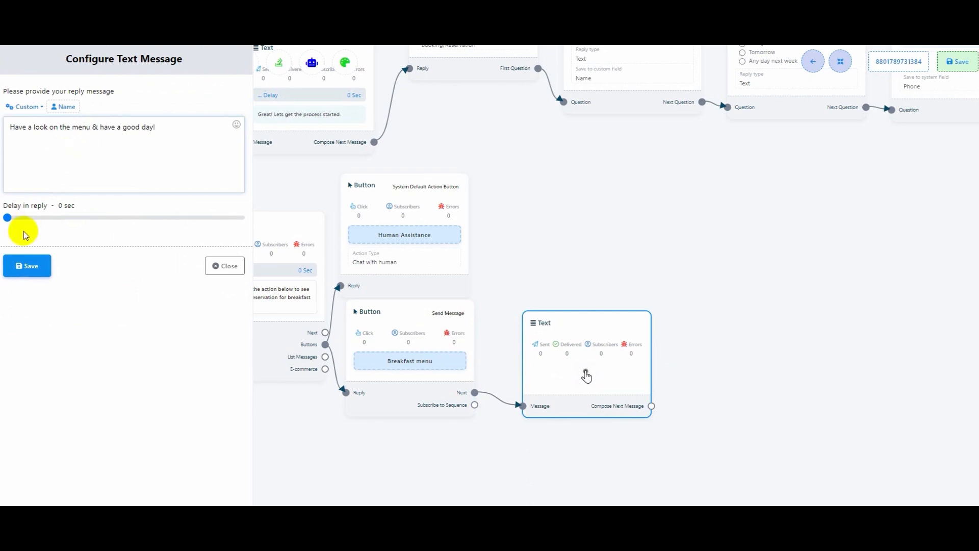
{"action": "left_click", "coordinate": [28, 266]}
Connect an Image block to the menu Text block's Compose Next Message output, upload the menu board photo, and save it.
{"action": "left_click_drag", "start_coordinate": [593, 258], "coordinate": [422, 236]}
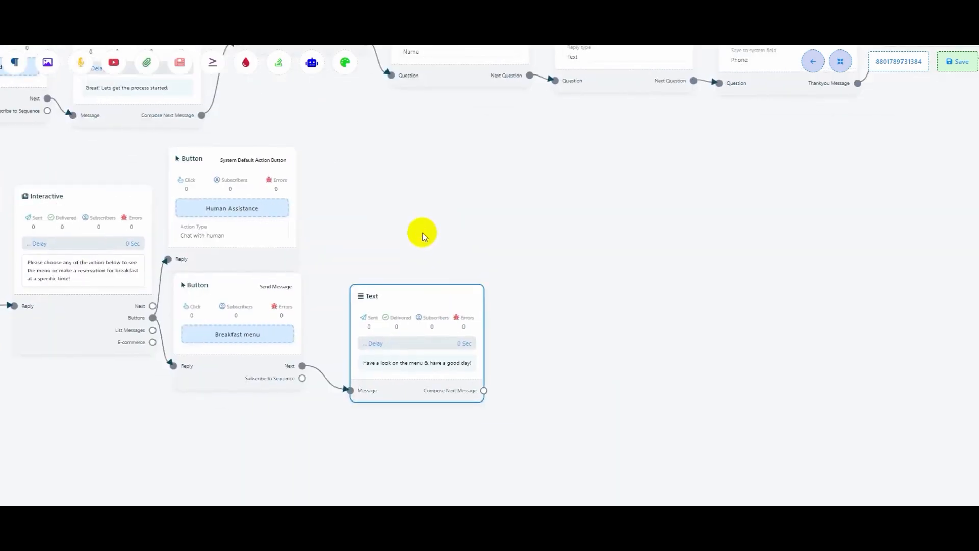
{"action": "left_click_drag", "start_coordinate": [484, 390], "coordinate": [612, 308]}
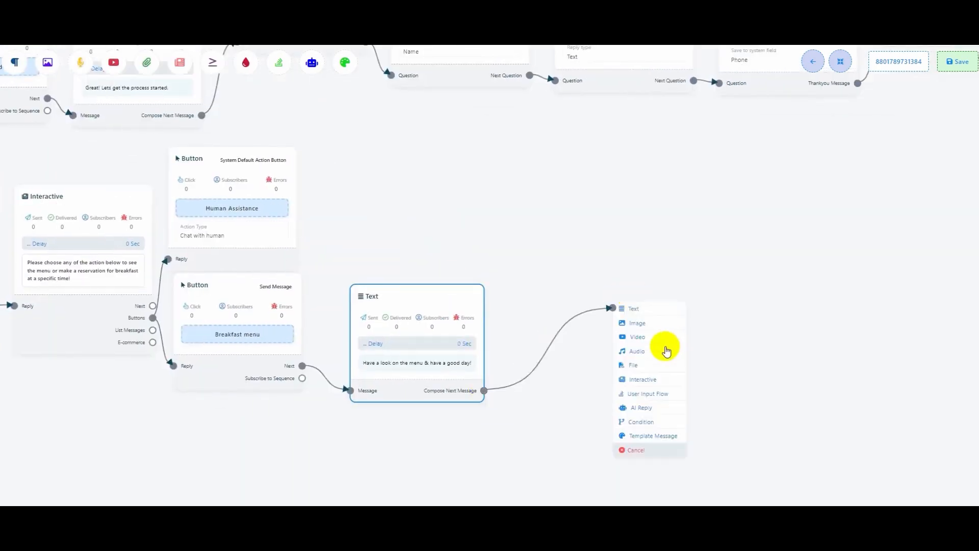
{"action": "left_click", "coordinate": [637, 321]}
{"action": "left_click_drag", "start_coordinate": [661, 376], "coordinate": [567, 338]}
{"action": "double_click", "coordinate": [568, 341]}
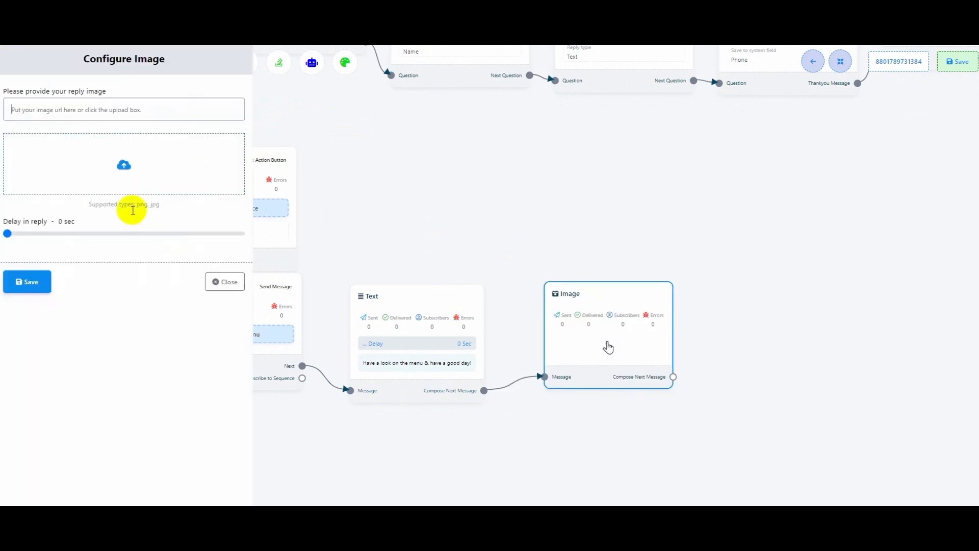
{"action": "left_click", "coordinate": [124, 179]}
{"action": "double_click", "coordinate": [109, 176]}
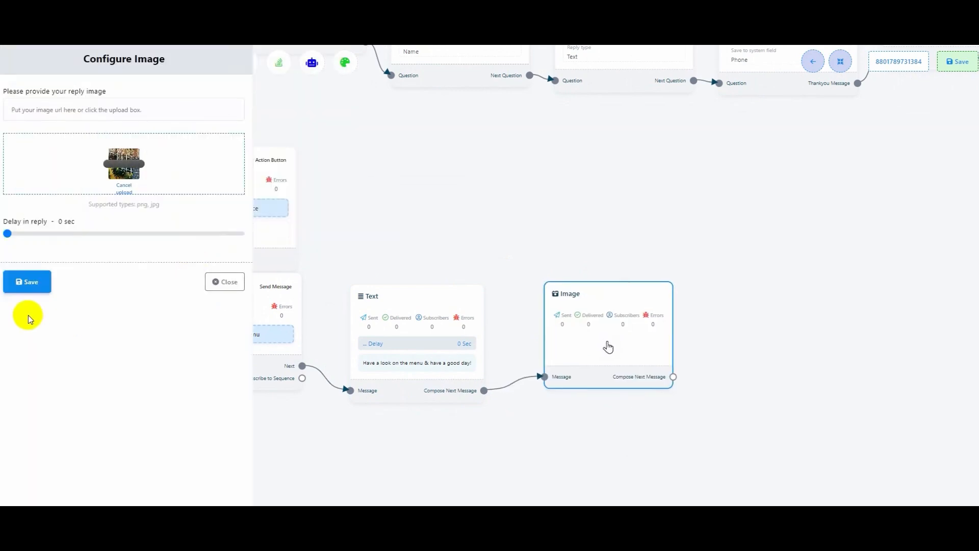
{"action": "left_click", "coordinate": [27, 282]}
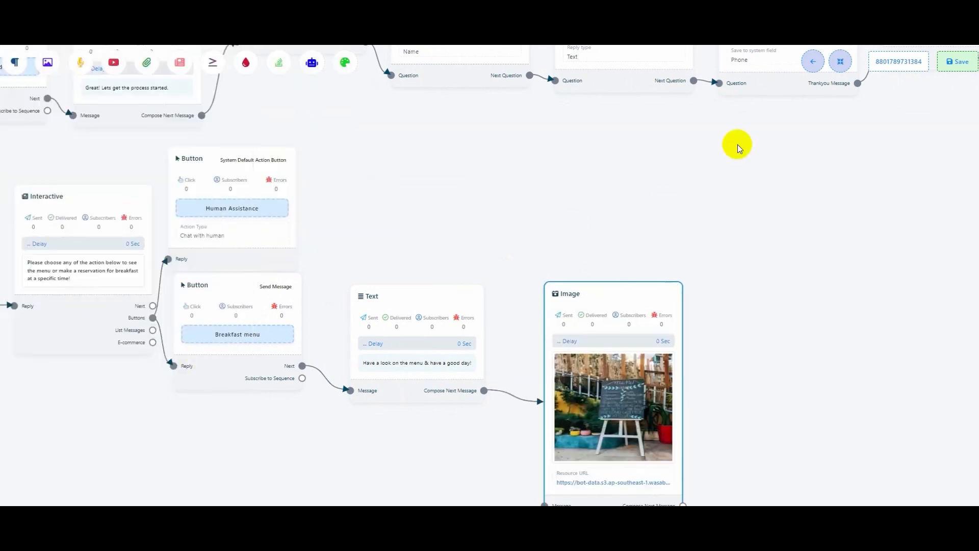
Rearrange the flow and move the Check-in & Out Button block into the free space below the breakfast branch.
{"action": "left_click", "coordinate": [842, 63]}
{"action": "left_click_drag", "start_coordinate": [381, 281], "coordinate": [431, 337]}
{"action": "scroll", "coordinate": [431, 337], "scroll_direction": "down", "scroll_amount": 4}
{"action": "left_click_drag", "start_coordinate": [56, 371], "coordinate": [282, 424]}
{"action": "left_click_drag", "start_coordinate": [199, 365], "coordinate": [337, 327]}
{"action": "left_click_drag", "start_coordinate": [323, 261], "coordinate": [317, 363]}
{"action": "scroll", "coordinate": [399, 376], "scroll_direction": "up", "scroll_amount": 4}
{"action": "left_click_drag", "start_coordinate": [390, 400], "coordinate": [324, 315]}
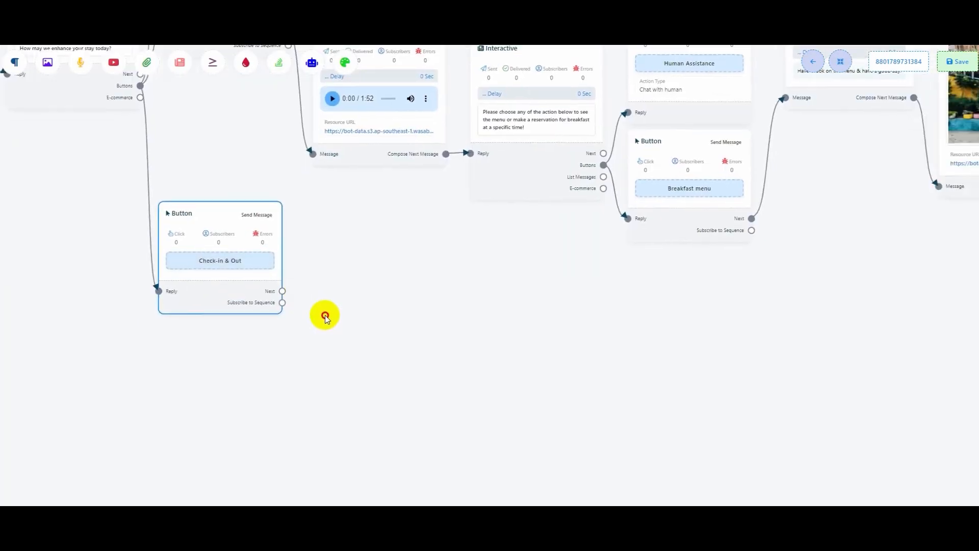
{"action": "left_click_drag", "start_coordinate": [230, 304], "coordinate": [234, 280]}
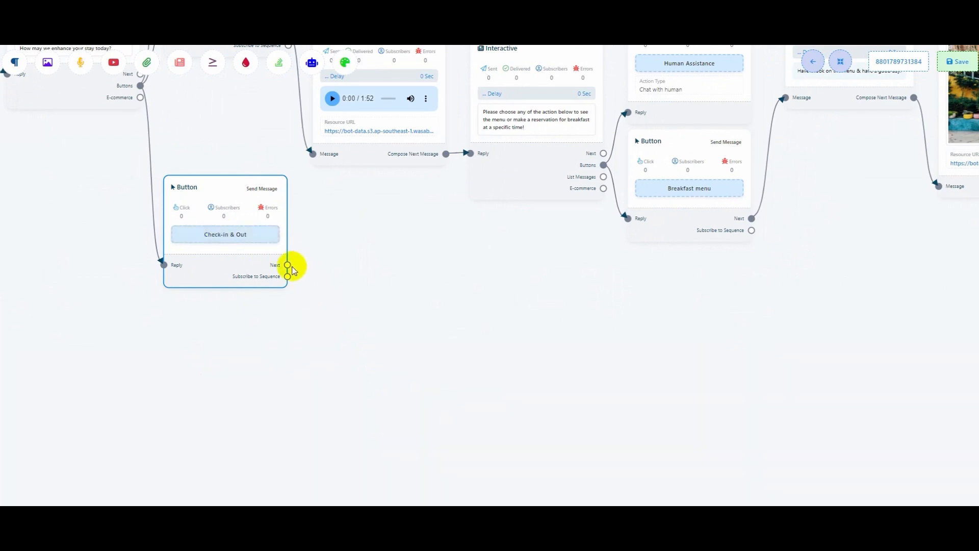
Connect a Text block to Check-in & Out's Next output and enter "Certaily! Explore this document containing our detailed Check-in & Check-out procedures!".
{"action": "left_click_drag", "start_coordinate": [288, 265], "coordinate": [406, 274]}
{"action": "left_click", "coordinate": [419, 275]}
{"action": "type", "text": "Certaily! Explor"}
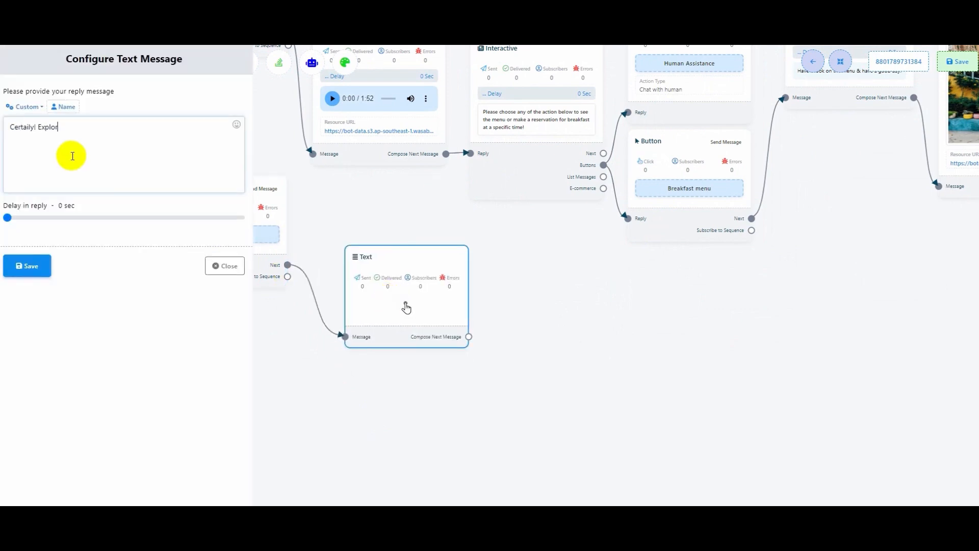
{"action": "type", "text": "e this document containing our detailed Check-in"}
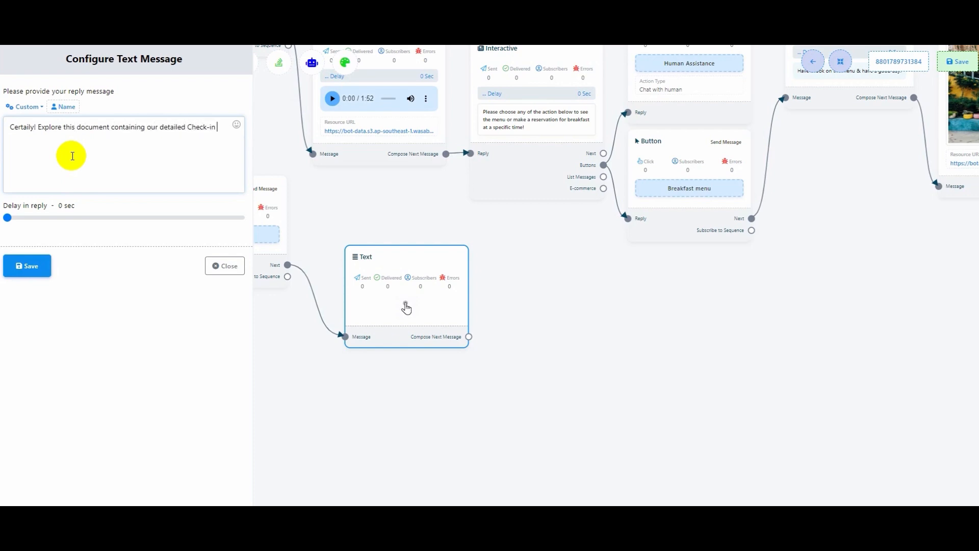
{"action": "type", "text": " & Check-out procedures!"}
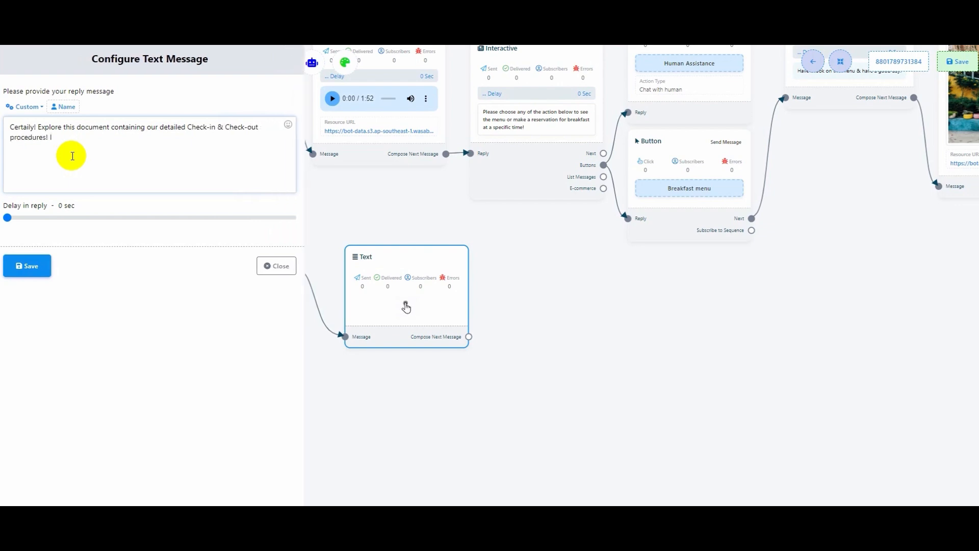
Append "If you have any additional questions or need further further assistance, please do not hesitate to ask! Enjoy your stay with luxury at Hotel La Petite."; save.
{"action": "type", "text": " If you have any additional questions or need further further assis"}
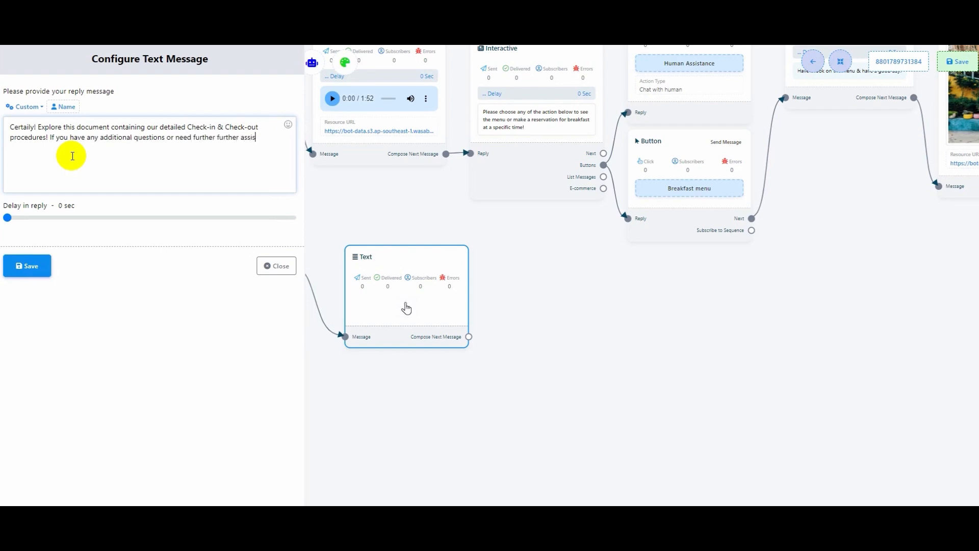
{"action": "type", "text": "tance. please do not hesitate to ask! E"}
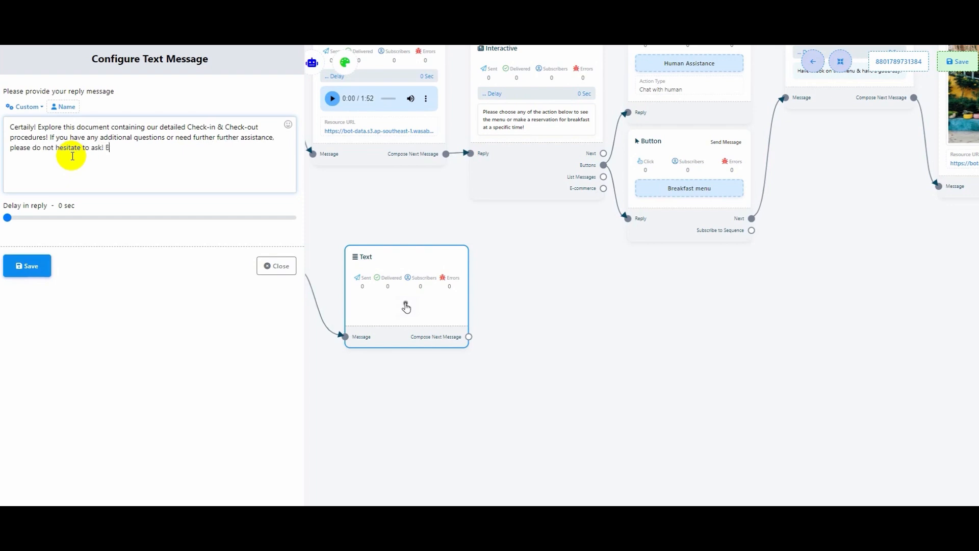
{"action": "type", "text": "njoy your stay with luxury at Hotel La Petite."}
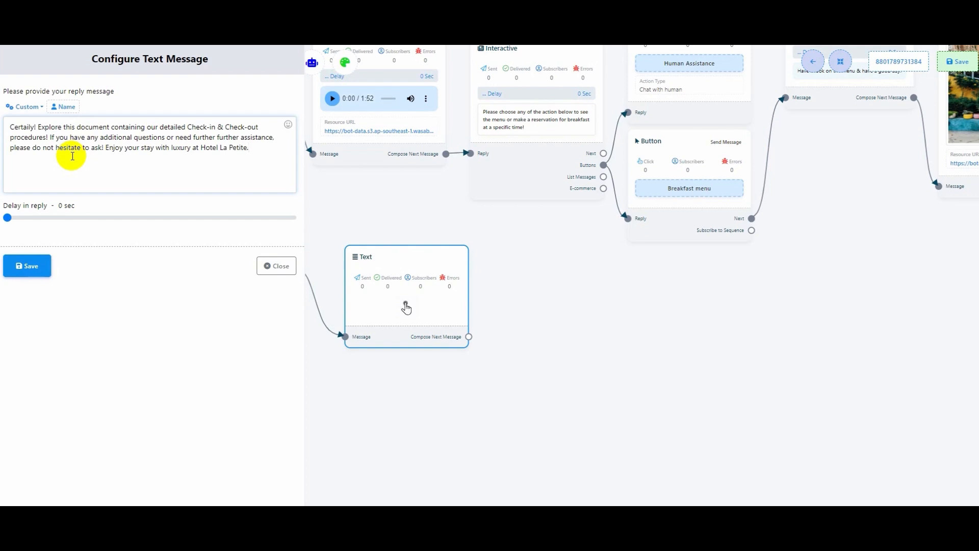
{"action": "left_click", "coordinate": [21, 265]}
Connect a File block to the check-in Text block's Compose Next Message output, upload the La Petite file, and save it.
{"action": "left_click_drag", "start_coordinate": [287, 391], "coordinate": [189, 356]}
{"action": "scroll", "coordinate": [196, 431], "scroll_direction": "down", "scroll_amount": 2}
{"action": "scroll", "coordinate": [188, 356], "scroll_direction": "up", "scroll_amount": 3}
{"action": "left_click_drag", "start_coordinate": [329, 310], "coordinate": [315, 271]}
{"action": "left_click_drag", "start_coordinate": [376, 309], "coordinate": [466, 247]}
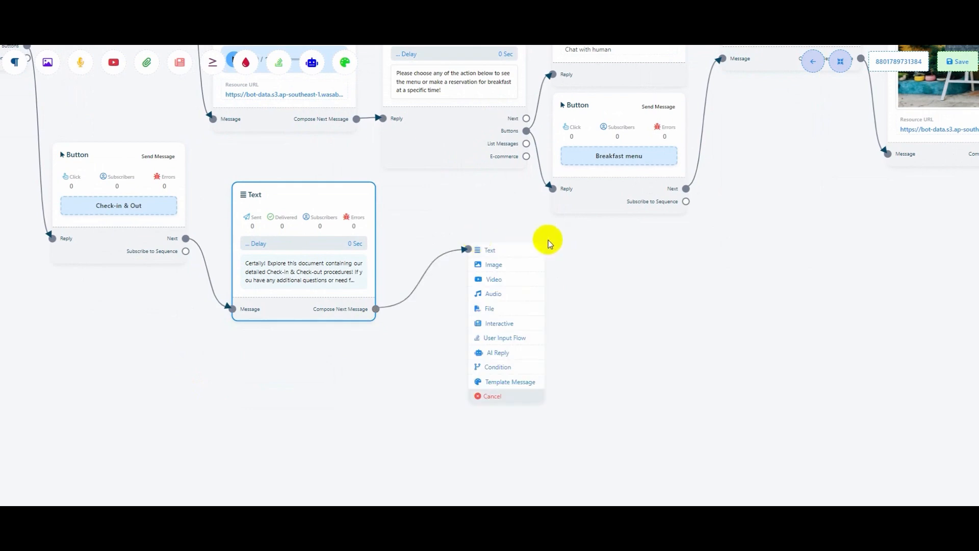
{"action": "left_click", "coordinate": [483, 307]}
{"action": "left_click_drag", "start_coordinate": [550, 375], "coordinate": [494, 308]}
{"action": "left_click", "coordinate": [494, 308]}
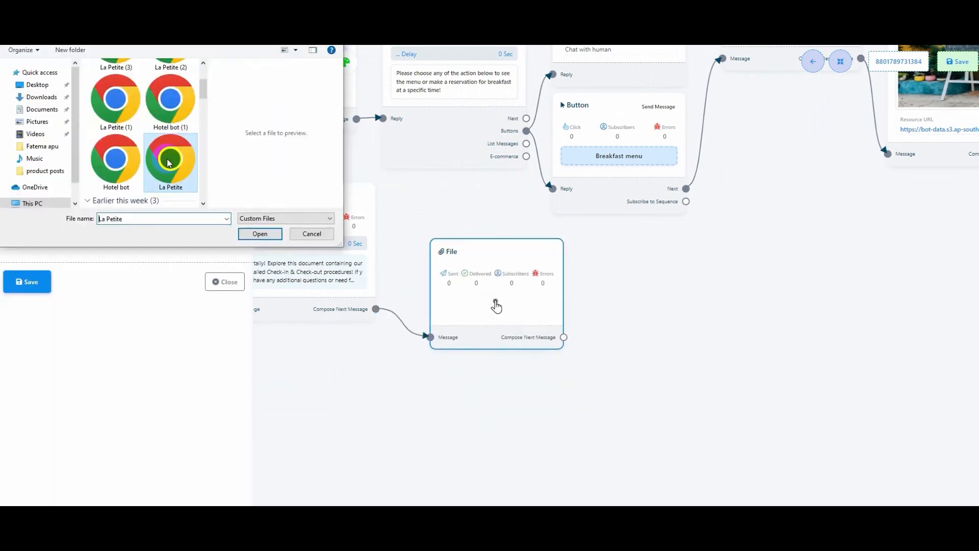
{"action": "left_click", "coordinate": [274, 243]}
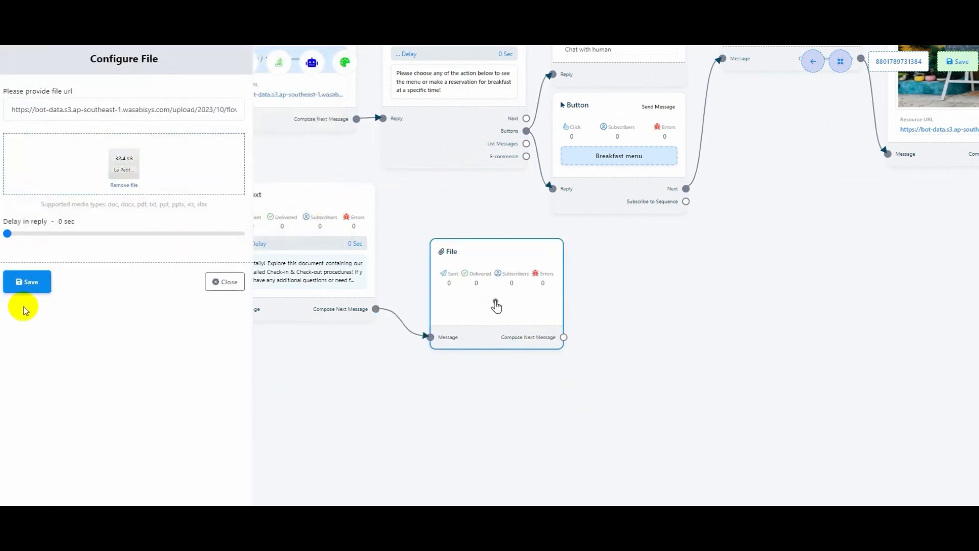
{"action": "left_click", "coordinate": [28, 282]}
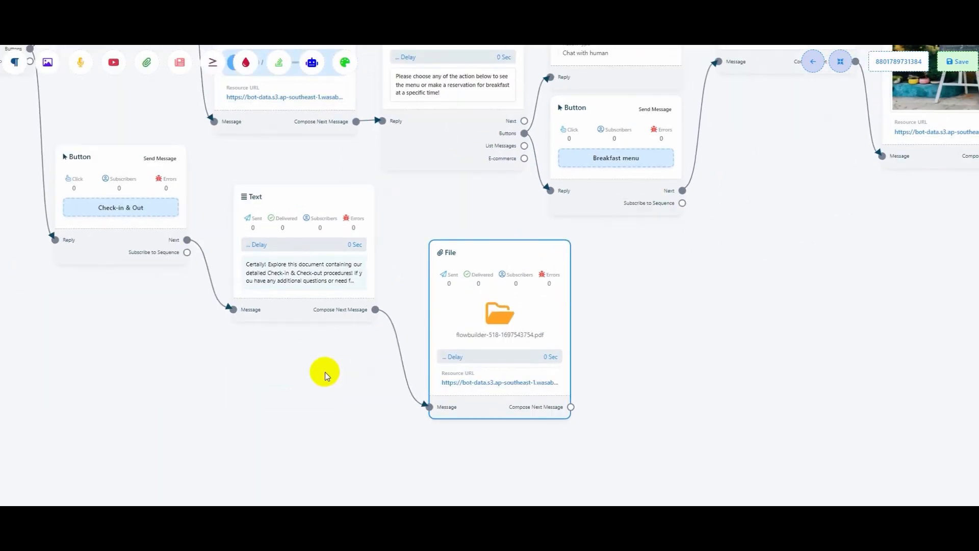
Reopen the File block's configuration and examine its file URL setting.
{"action": "left_click", "coordinate": [454, 332]}
{"action": "left_click_drag", "start_coordinate": [4, 90], "coordinate": [78, 90]}
{"action": "left_click", "coordinate": [79, 91]}
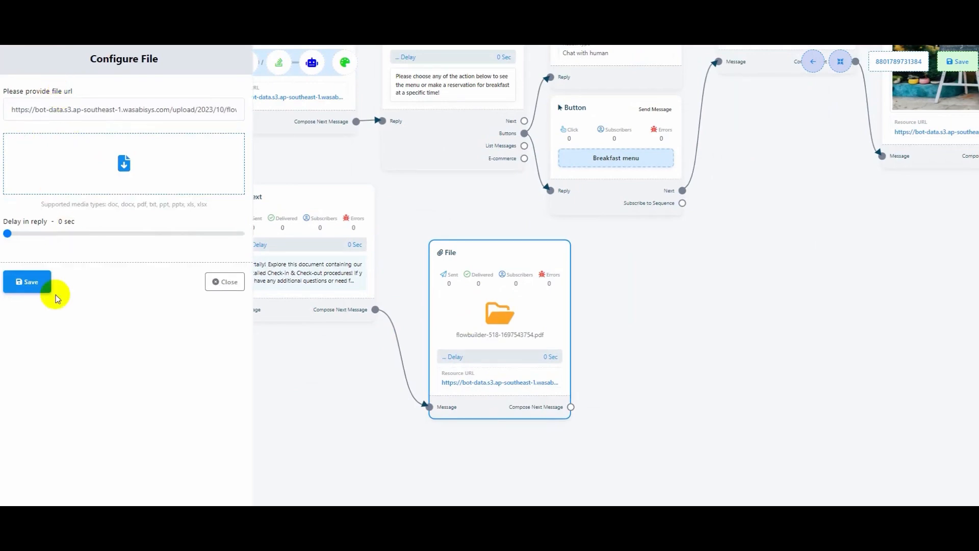
Save the File block's configuration and auto-arrange all blocks in the bot flow.
{"action": "left_click", "coordinate": [32, 282]}
{"action": "scroll", "coordinate": [673, 280], "scroll_direction": "down", "scroll_amount": 6}
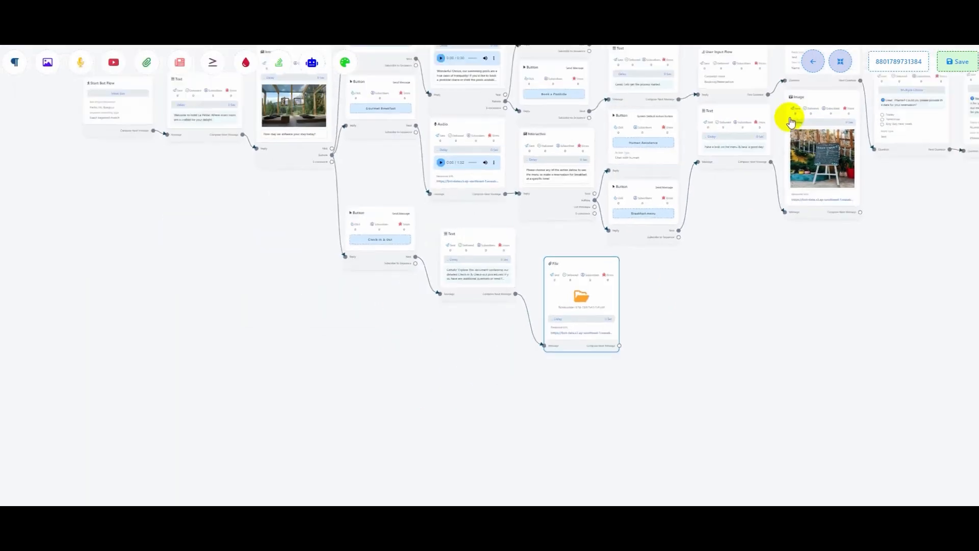
{"action": "left_click", "coordinate": [840, 62]}
{"action": "left_click_drag", "start_coordinate": [369, 325], "coordinate": [321, 415]}
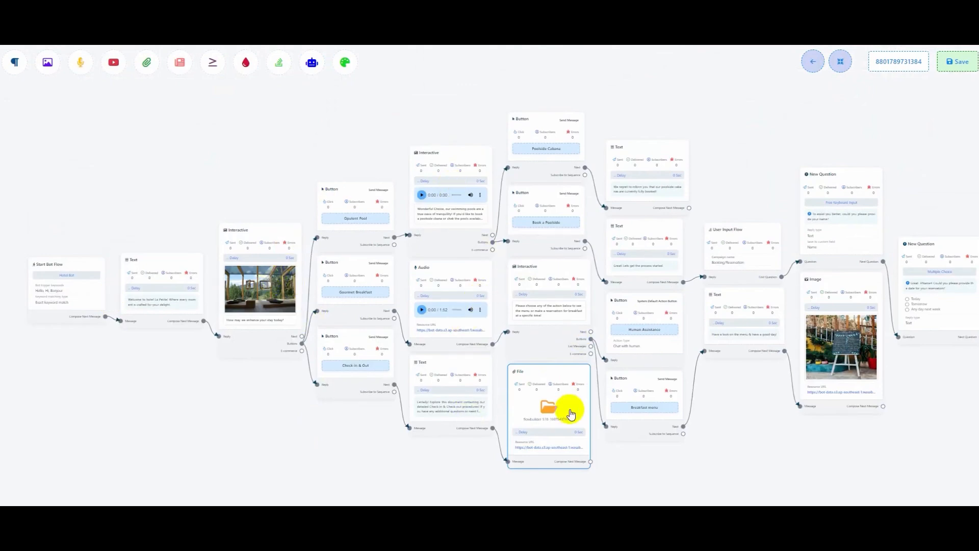
Look over the arranged flow from its first block to its final message and save the whole bot flow.
{"action": "left_click_drag", "start_coordinate": [793, 436], "coordinate": [548, 402]}
{"action": "left_click_drag", "start_coordinate": [770, 390], "coordinate": [488, 410]}
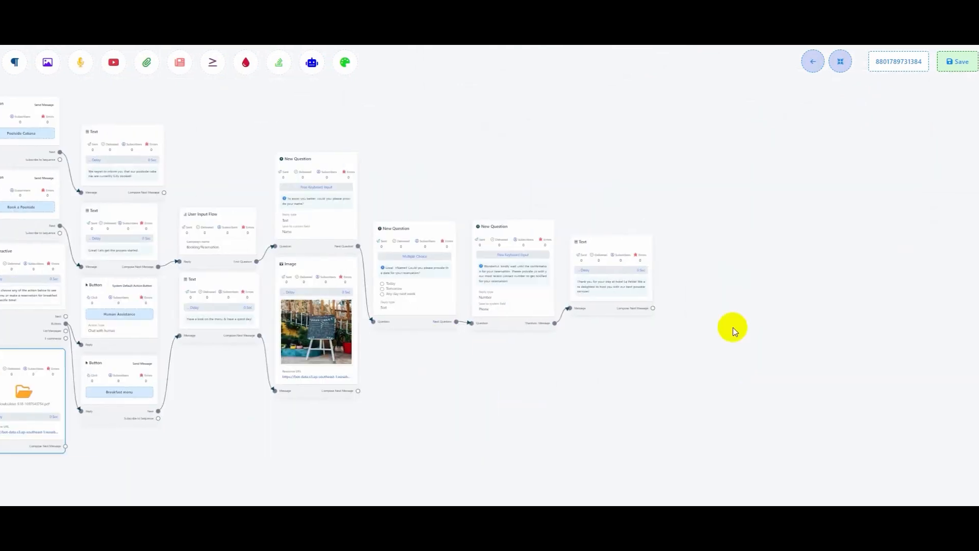
{"action": "scroll", "coordinate": [334, 417], "scroll_direction": "down", "scroll_amount": 3}
{"action": "scroll", "coordinate": [332, 418], "scroll_direction": "up", "scroll_amount": 4}
{"action": "left_click_drag", "start_coordinate": [332, 418], "coordinate": [755, 392]}
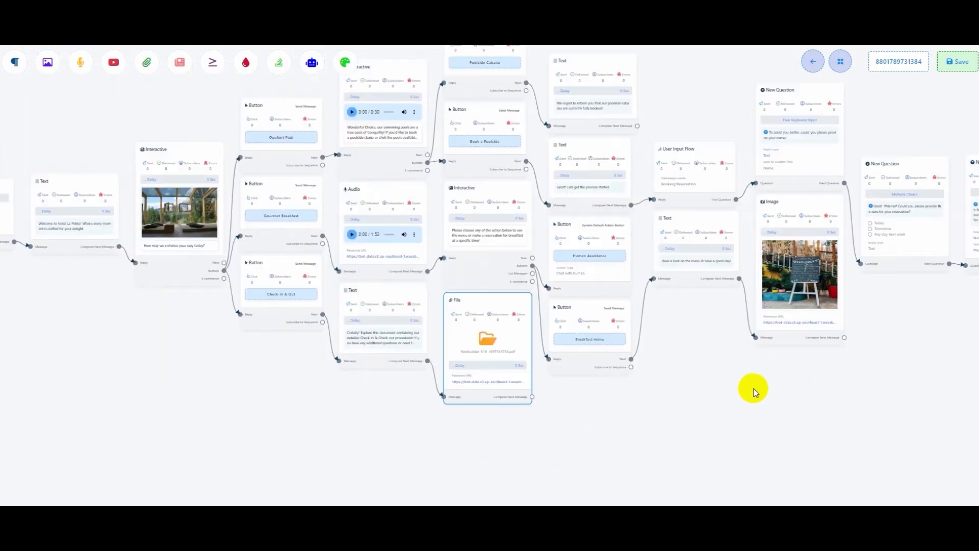
{"action": "left_click", "coordinate": [954, 61]}
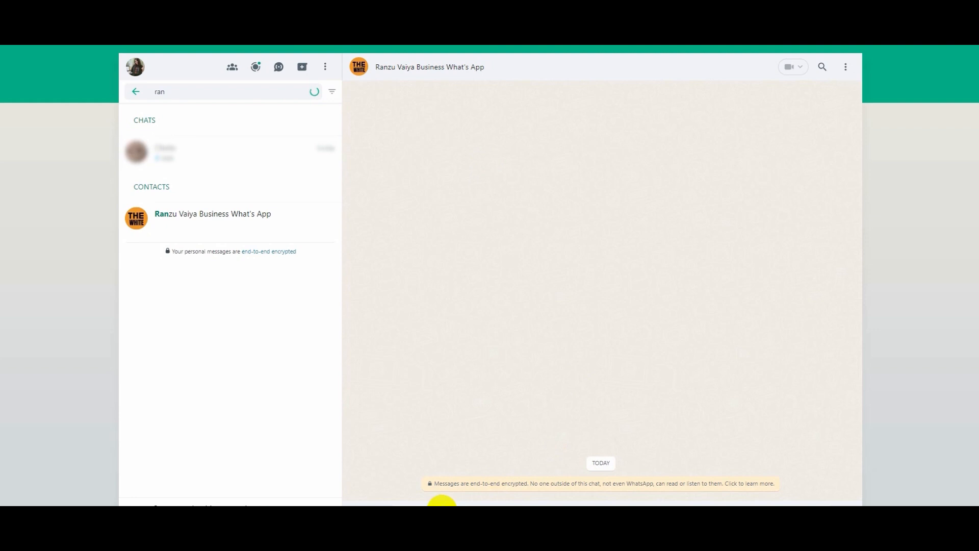
Switch to WhatsApp and test the bot's pool branch by sending "Bonjour", choosing Opulent Pool, and viewing the pool video.
{"action": "key", "text": "Return"}
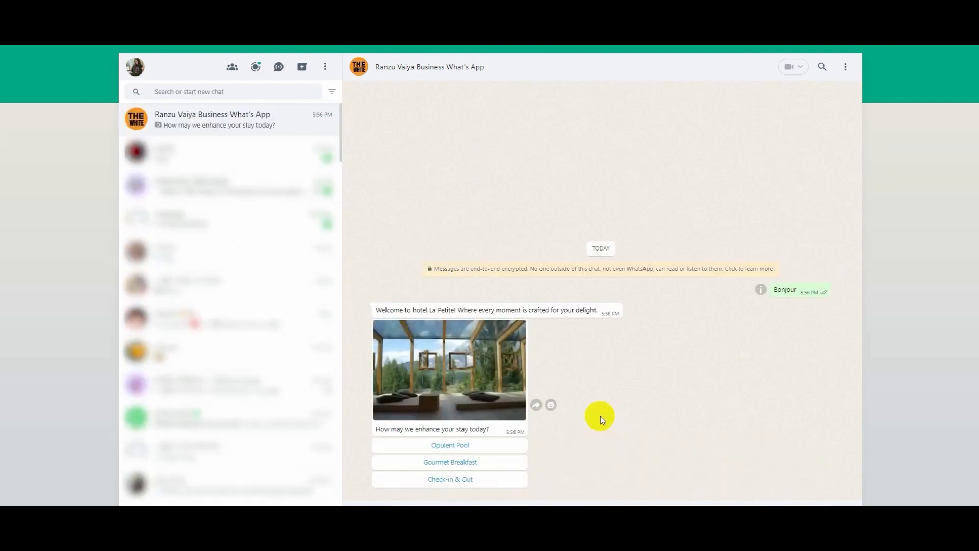
{"action": "left_click", "coordinate": [461, 446]}
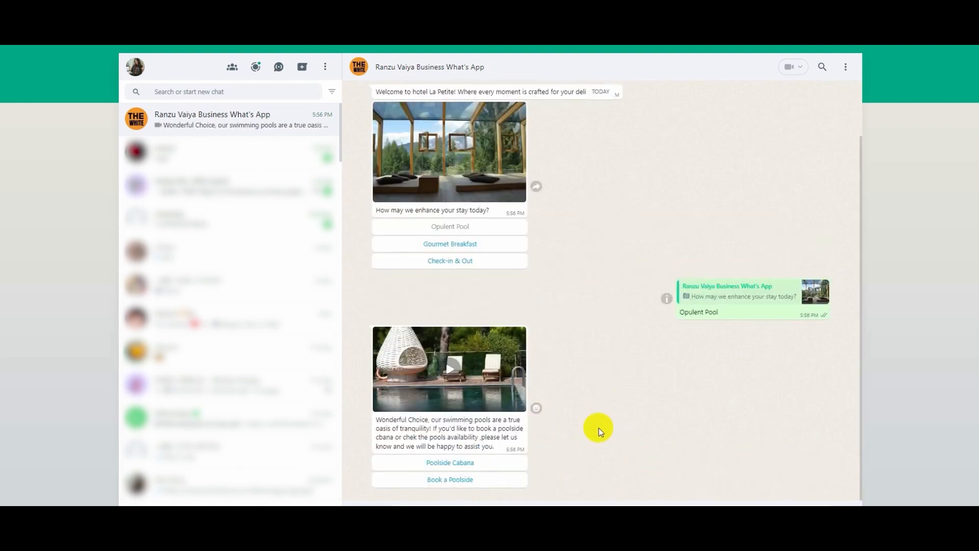
{"action": "left_click", "coordinate": [450, 374]}
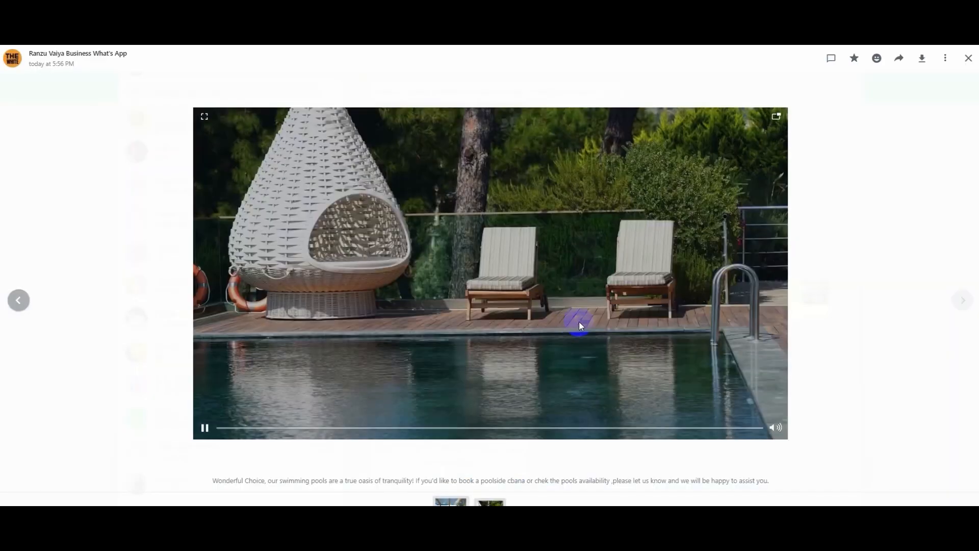
{"action": "left_click", "coordinate": [968, 58]}
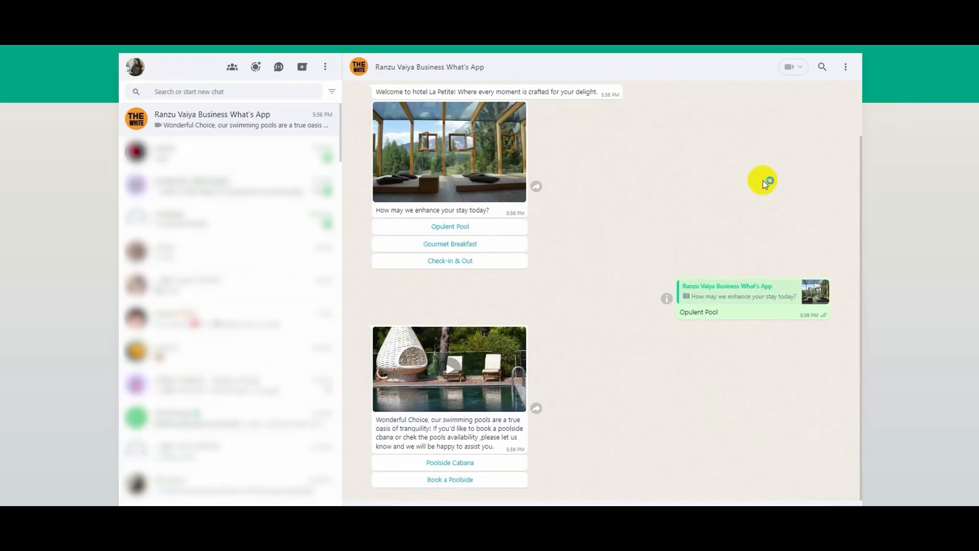
Choose Book a Poolside and answer the booking questions with the guest's name, Tomorrow as the date, and a contact number.
{"action": "left_click", "coordinate": [449, 479]}
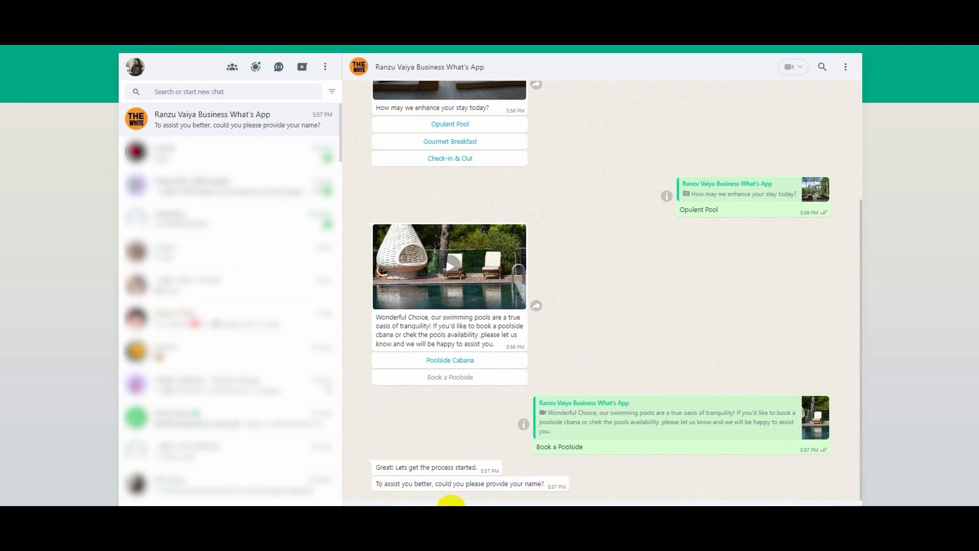
{"action": "key", "text": "Return"}
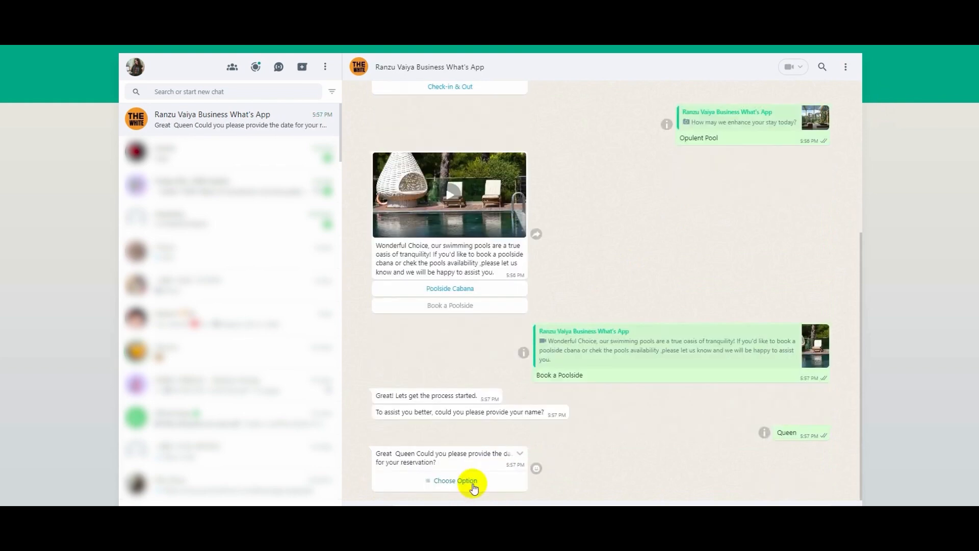
{"action": "left_click", "coordinate": [443, 482]}
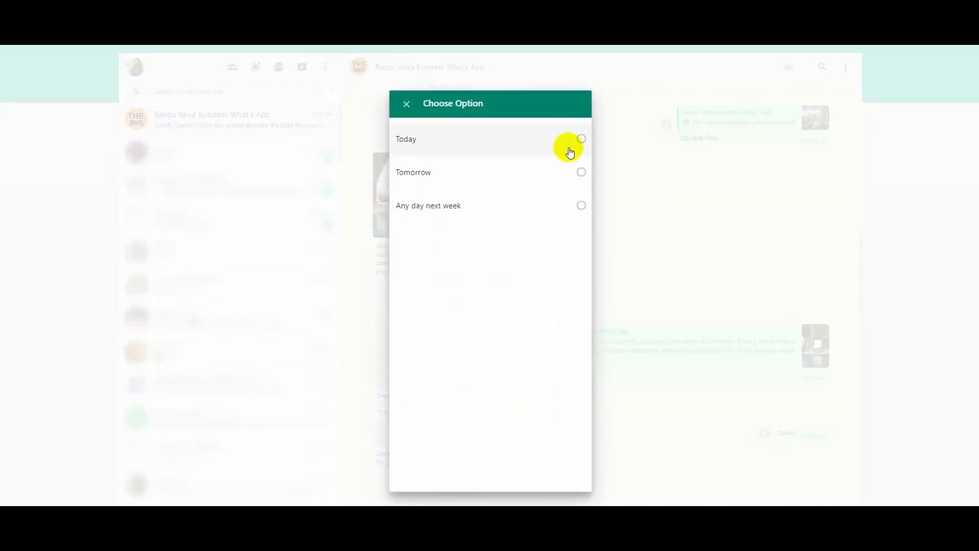
{"action": "left_click", "coordinate": [586, 172]}
{"action": "left_click", "coordinate": [562, 465]}
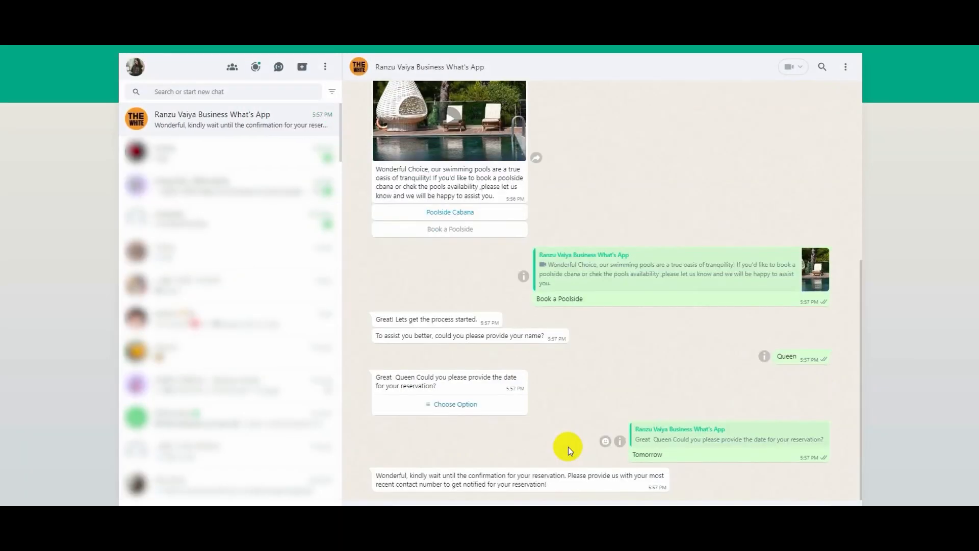
{"action": "left_click", "coordinate": [464, 515]}
{"action": "type", "text": "63529"}
{"action": "key", "text": "Return"}
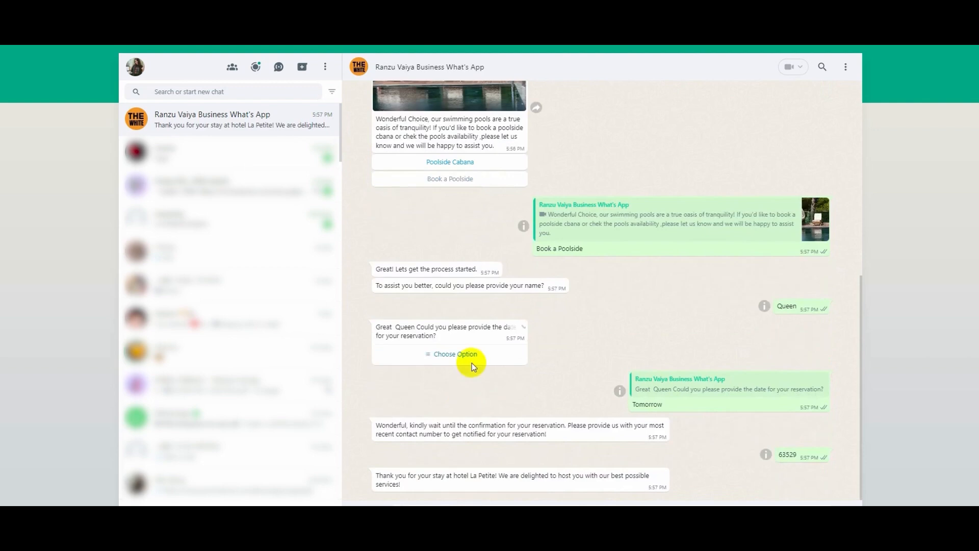
Test the breakfast branch by choosing Gourmet Breakfast from the welcome message and requesting the Breakfast menu.
{"action": "scroll", "coordinate": [466, 363], "scroll_direction": "up", "scroll_amount": 8}
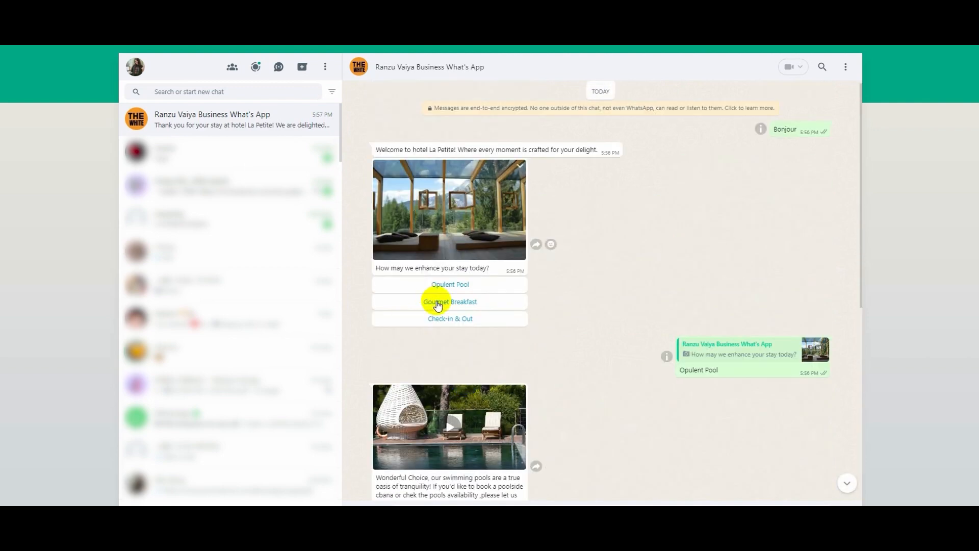
{"action": "left_click", "coordinate": [437, 302]}
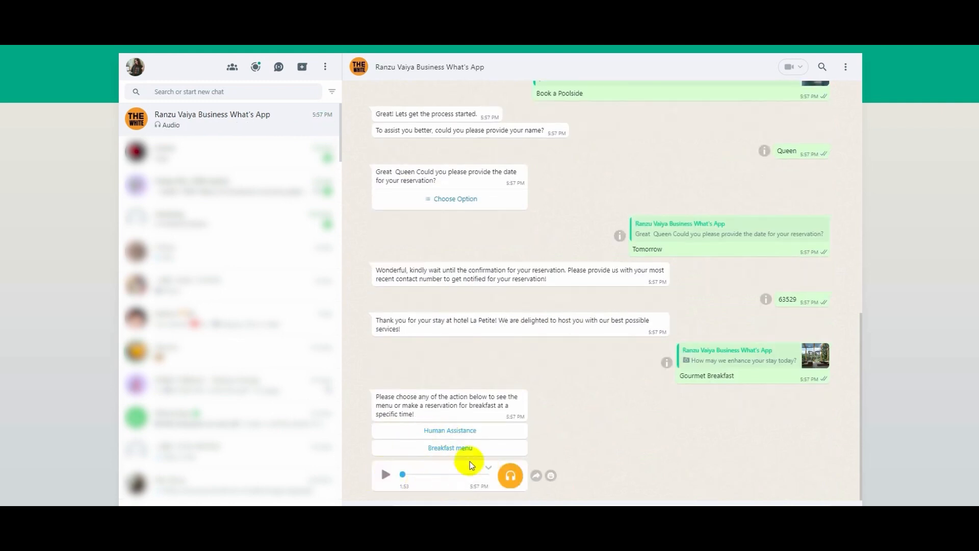
{"action": "left_click", "coordinate": [448, 448]}
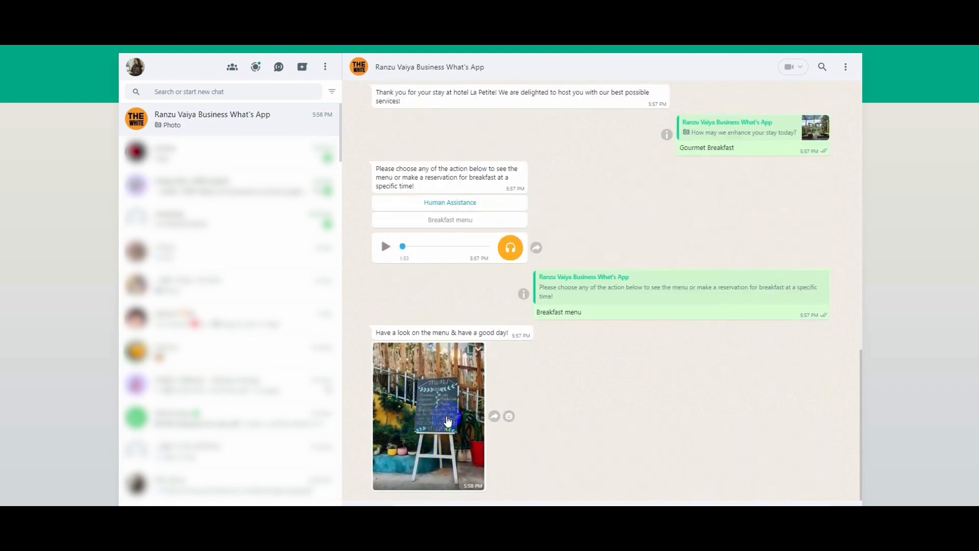
Return to the welcome message in the chat and choose Check-in & Out.
{"action": "scroll", "coordinate": [447, 420], "scroll_direction": "up", "scroll_amount": 15}
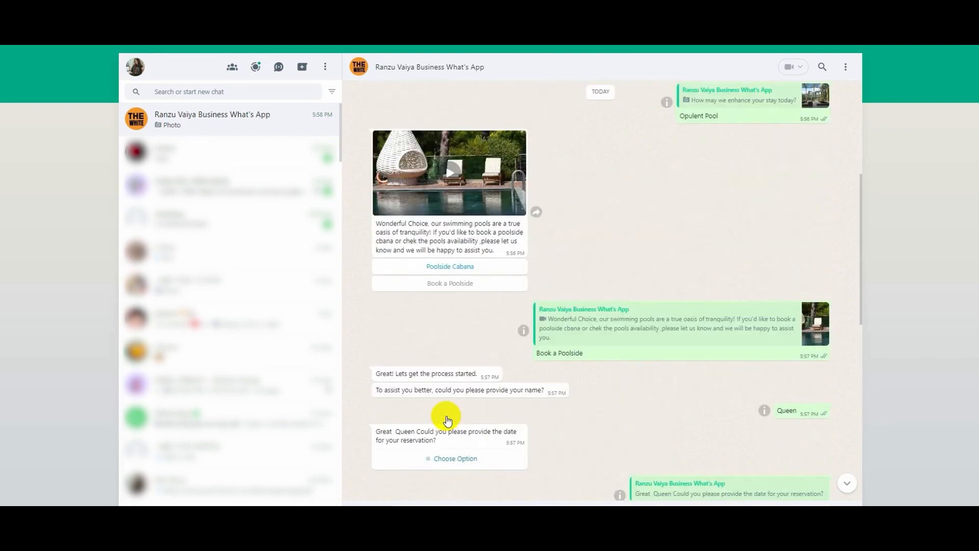
{"action": "scroll", "coordinate": [447, 420], "scroll_direction": "up", "scroll_amount": 5}
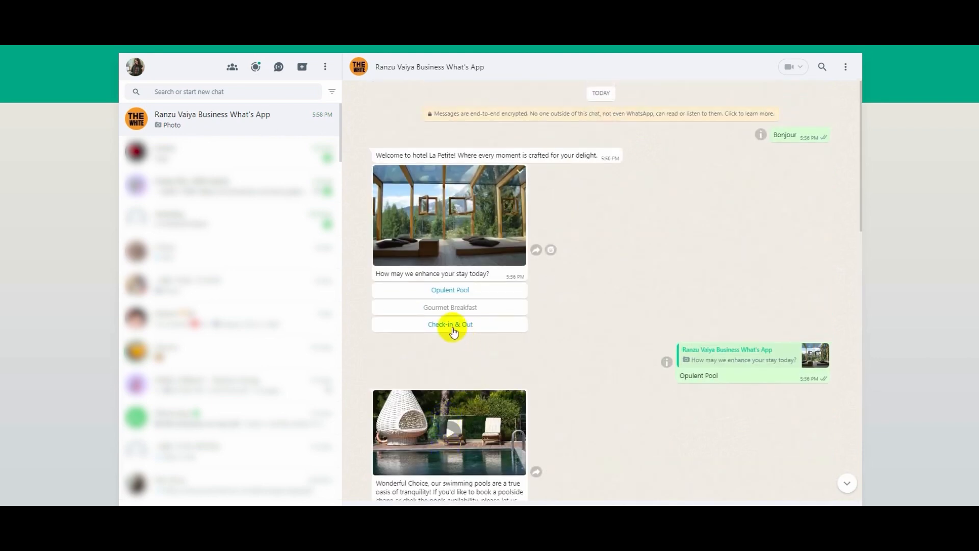
{"action": "left_click", "coordinate": [453, 328]}
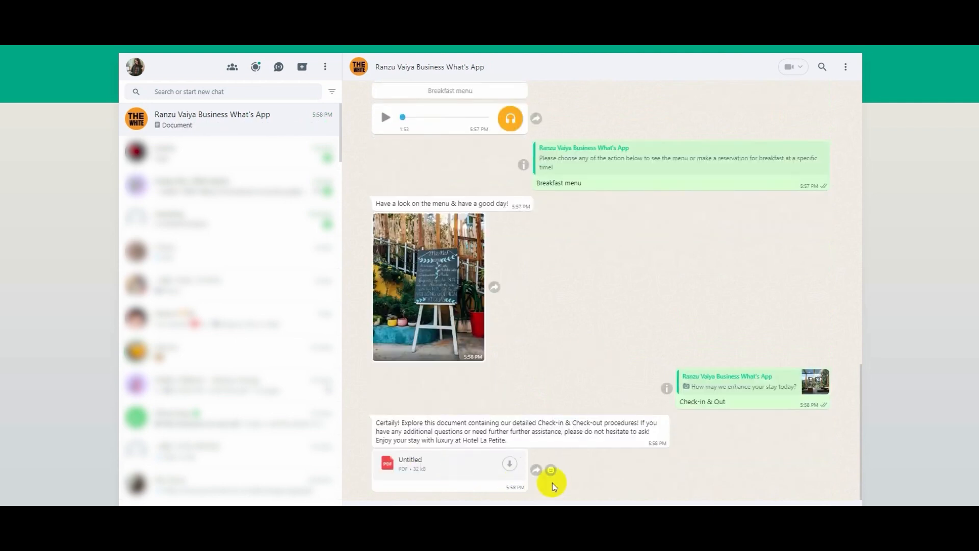
Download the check-in procedures PDF from the bot's reply and open Untitled.pdf to read through it.
{"action": "left_click", "coordinate": [509, 463]}
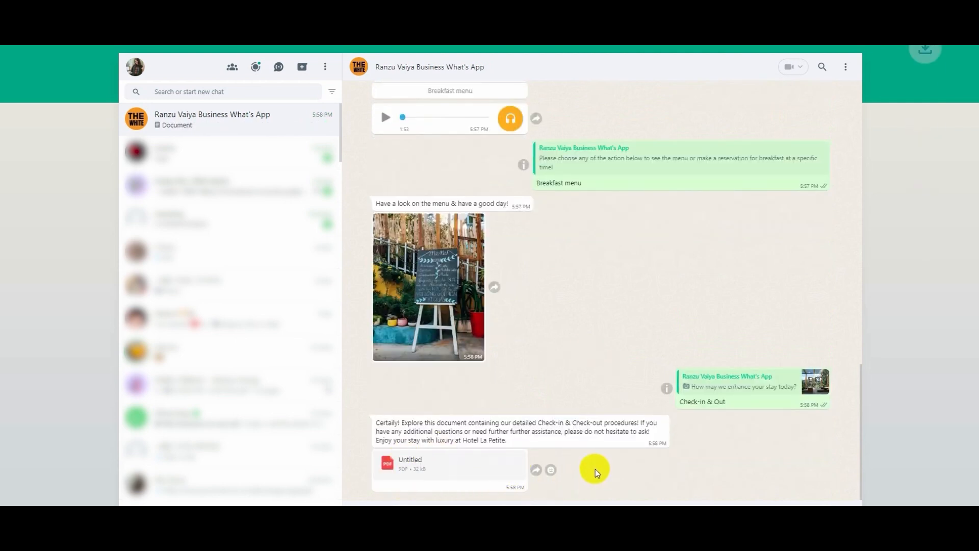
{"action": "left_click", "coordinate": [925, 50]}
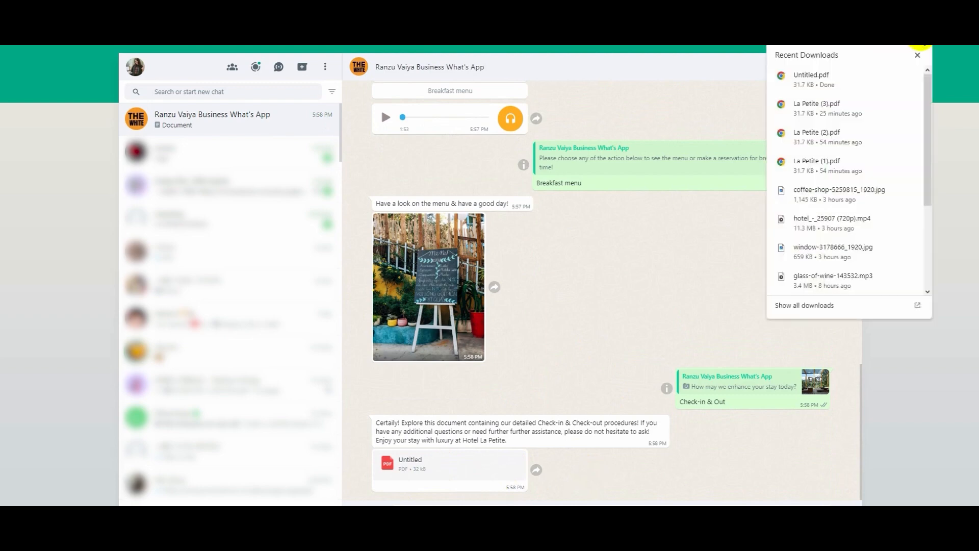
{"action": "left_click", "coordinate": [816, 79]}
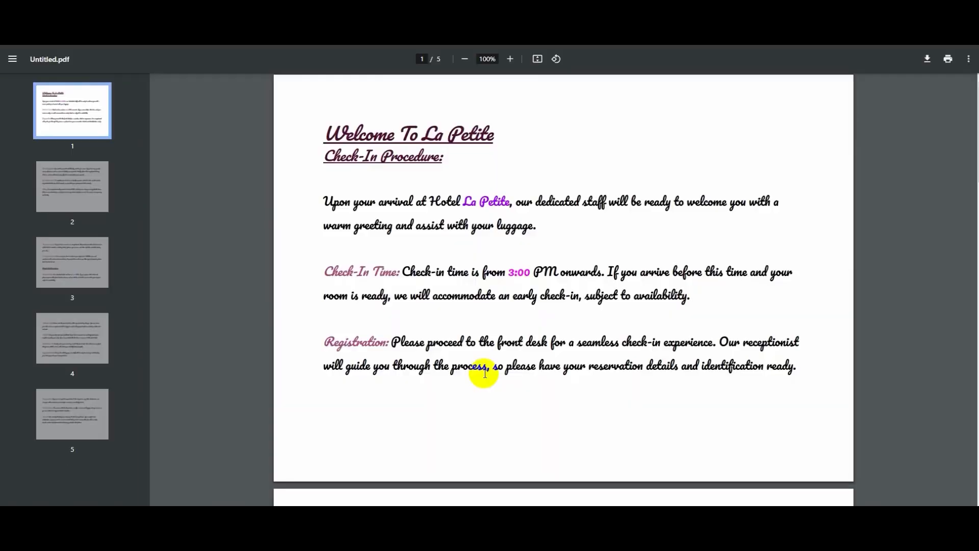
{"action": "scroll", "coordinate": [517, 365], "scroll_direction": "down", "scroll_amount": 5}
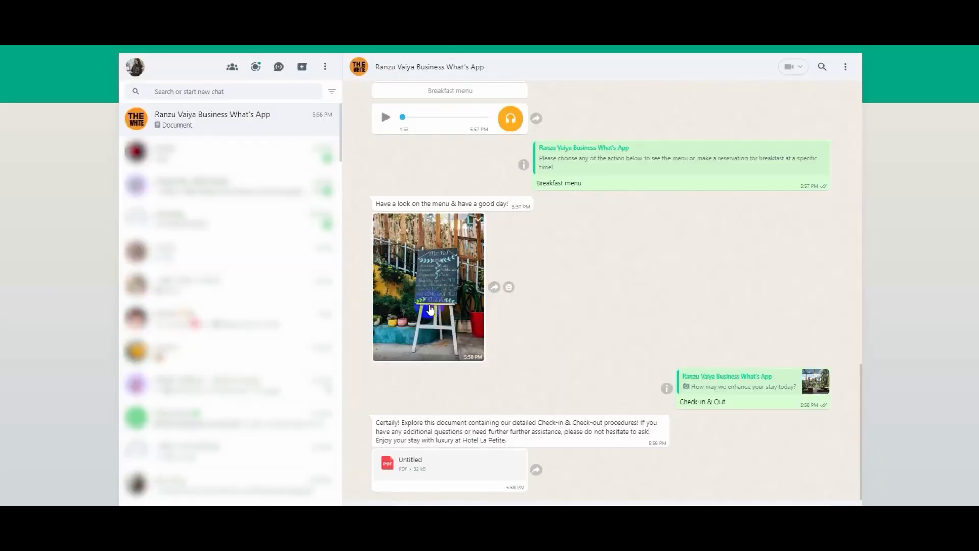
{"action": "scroll", "coordinate": [549, 331], "scroll_direction": "down", "scroll_amount": 1}
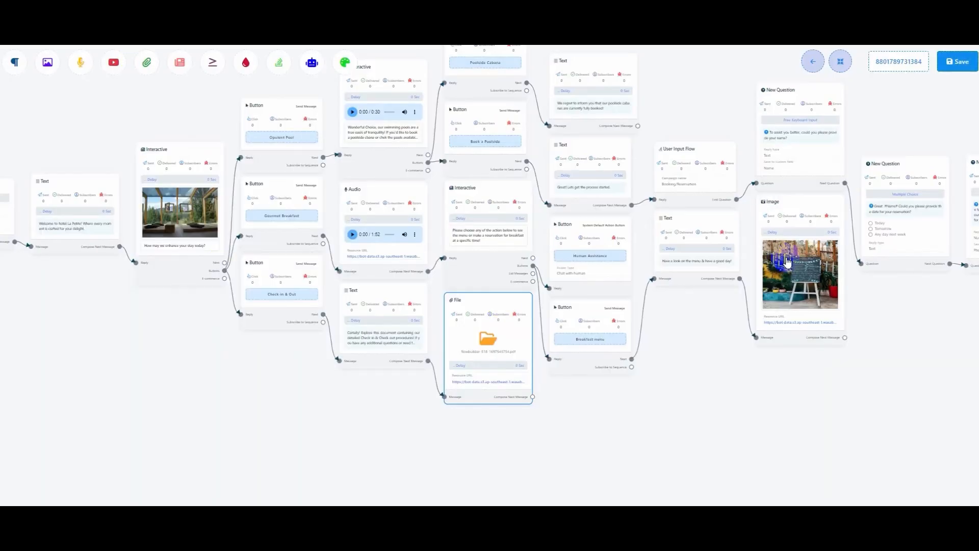
Return to the bot settings, open the Chat with Human action button's flow to examine its text reply, and leave it.
{"action": "left_click", "coordinate": [813, 62]}
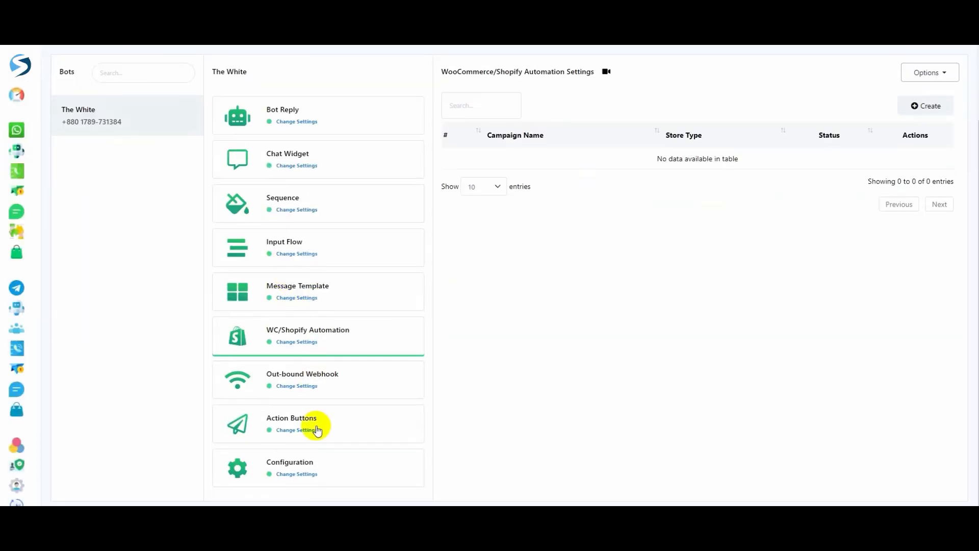
{"action": "left_click", "coordinate": [309, 430]}
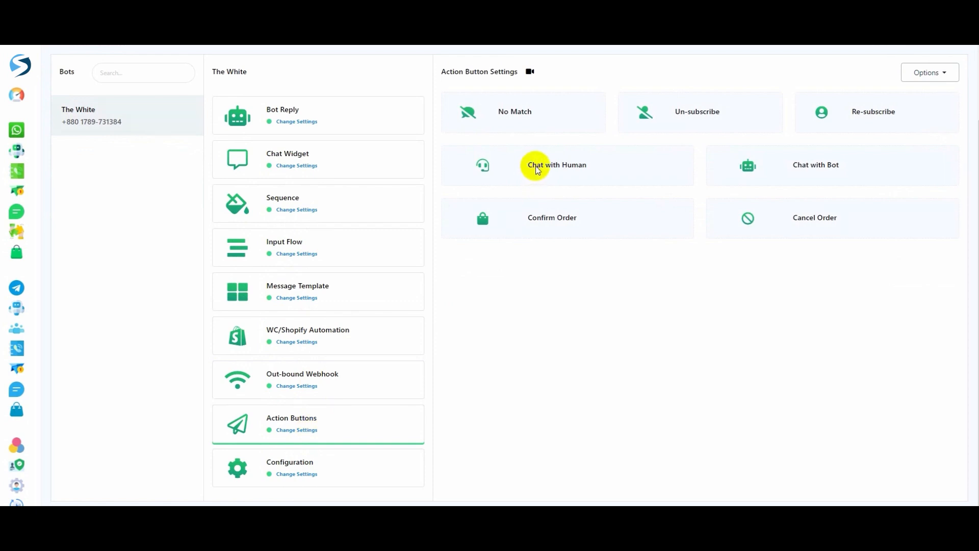
{"action": "left_click", "coordinate": [533, 166]}
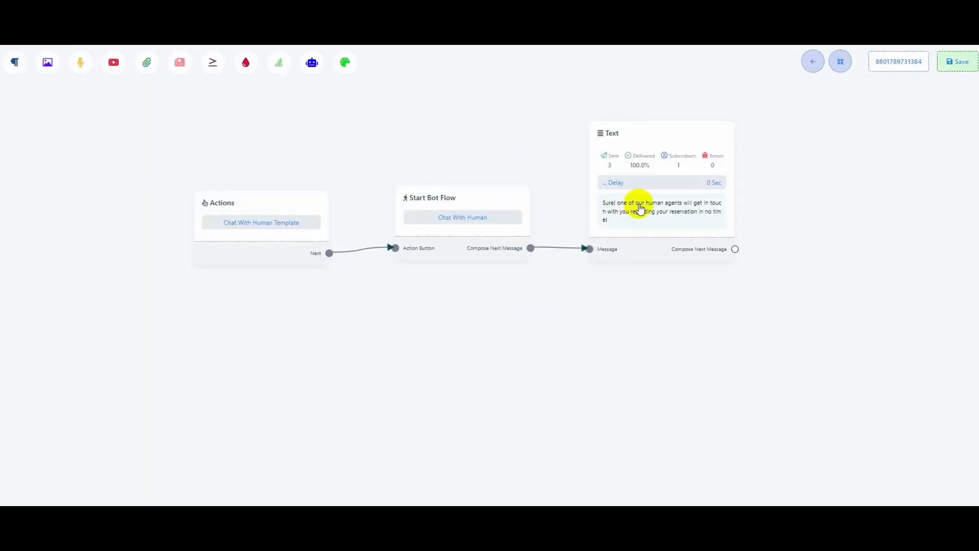
{"action": "scroll", "coordinate": [510, 330], "scroll_direction": "up", "scroll_amount": 2}
{"action": "scroll", "coordinate": [507, 335], "scroll_direction": "down", "scroll_amount": 2}
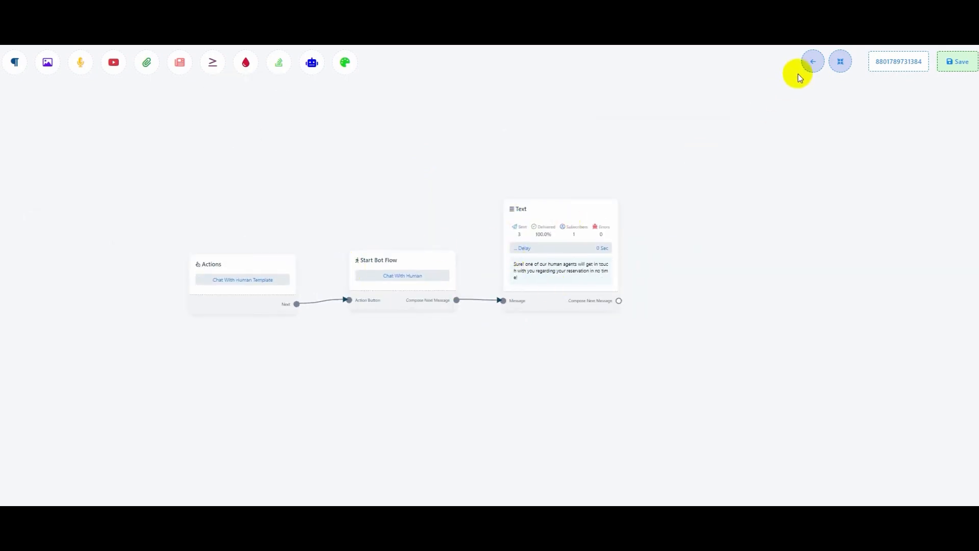
{"action": "left_click", "coordinate": [813, 61]}
{"action": "left_click", "coordinate": [539, 94]}
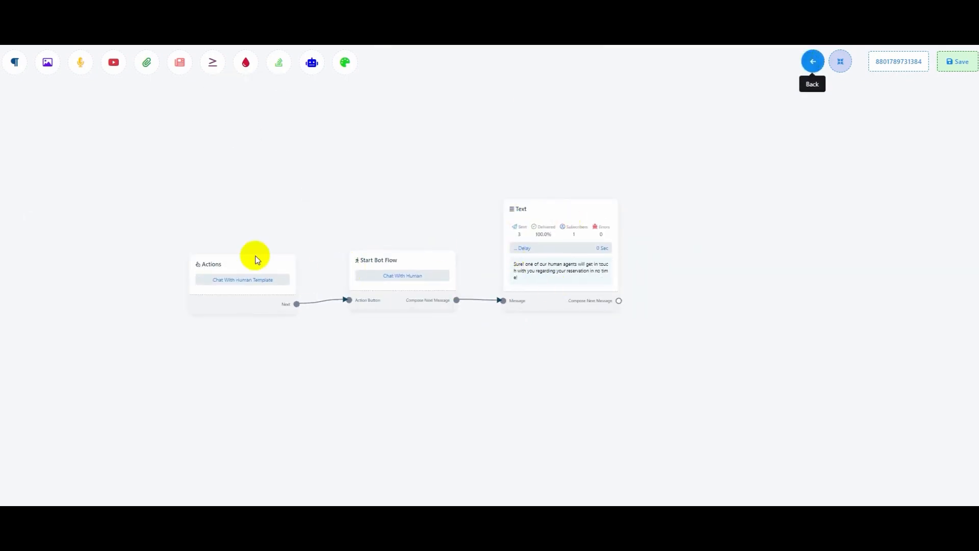